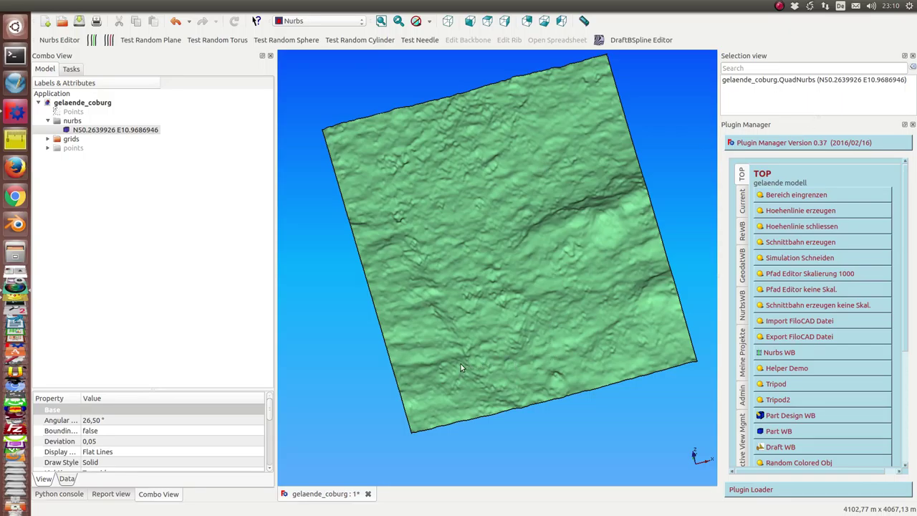
Orbit the terrain to inspect it from steeper and different angles
{"action": "mouse_move", "coordinate": [462, 364]}
{"action": "middle_mouse_down"}
{"action": "mouse_move", "coordinate": [498, 333]}
{"action": "mouse_move", "coordinate": [480, 346]}
{"action": "mouse_move", "coordinate": [506, 346]}
{"action": "mouse_move", "coordinate": [409, 339]}
{"action": "middle_mouse_up"}
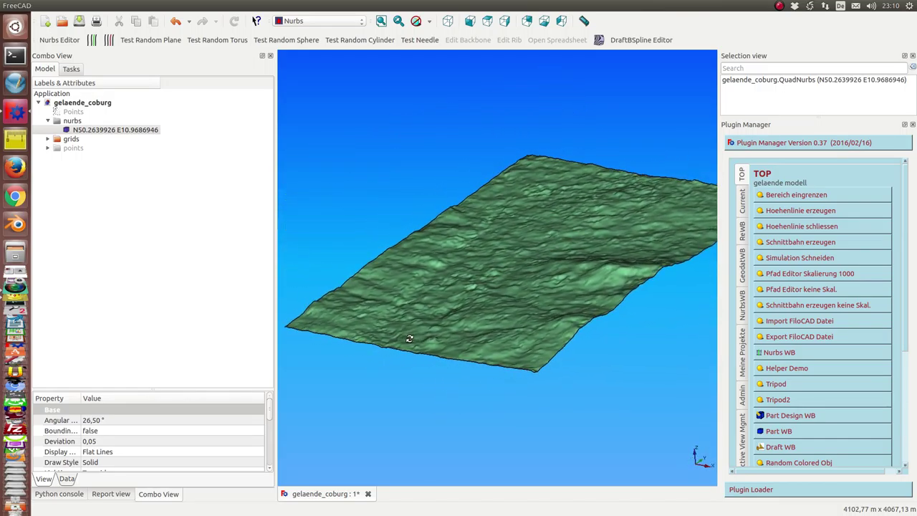
{"action": "middle_click_drag", "start_coordinate": [409, 339], "coordinate": [494, 355]}
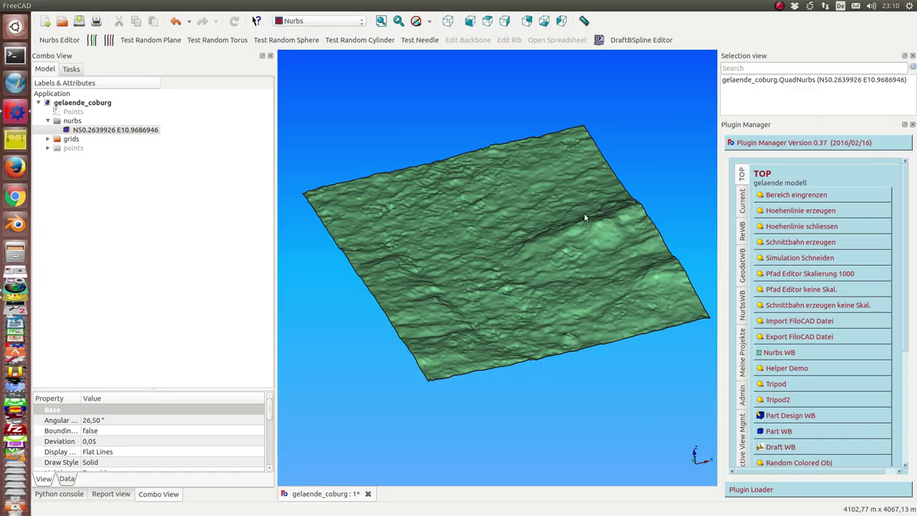
{"action": "mouse_move", "coordinate": [418, 65]}
{"action": "middle_mouse_down"}
{"action": "mouse_move", "coordinate": [495, 127]}
{"action": "mouse_move", "coordinate": [581, 139]}
{"action": "mouse_move", "coordinate": [501, 137]}
{"action": "mouse_move", "coordinate": [429, 102]}
{"action": "mouse_move", "coordinate": [416, 83]}
{"action": "middle_mouse_up"}
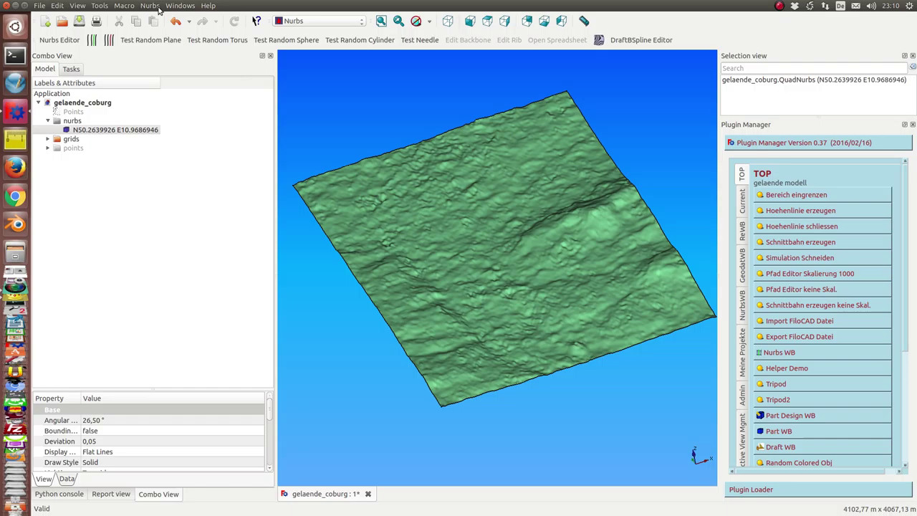
Switch to the Geo Data workbench, showing its configuration at 50.2639926,10.9686946
{"action": "left_click", "coordinate": [150, 6]}
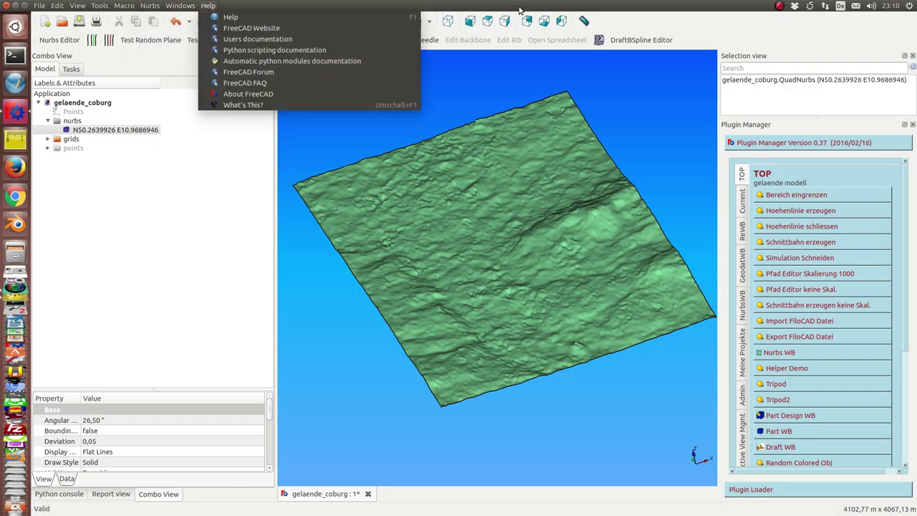
{"action": "left_click", "coordinate": [165, 158]}
{"action": "left_click", "coordinate": [315, 21]}
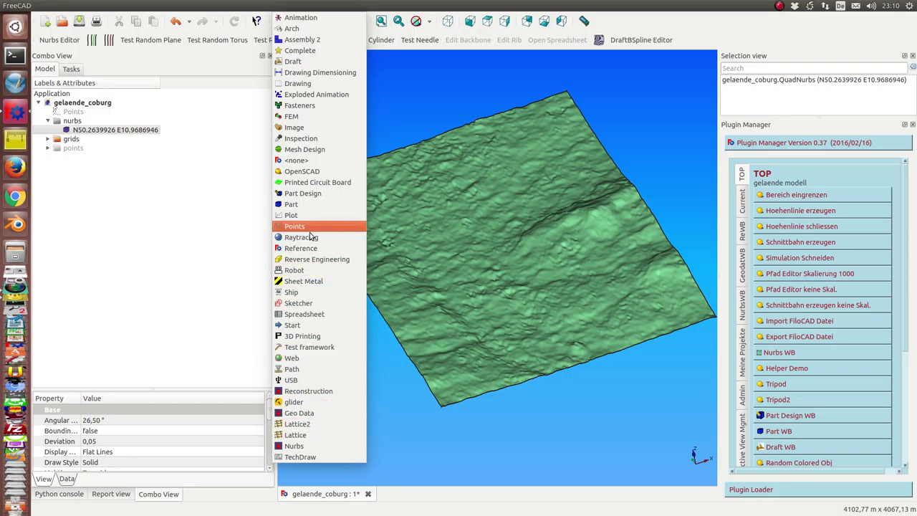
{"action": "left_click", "coordinate": [299, 414]}
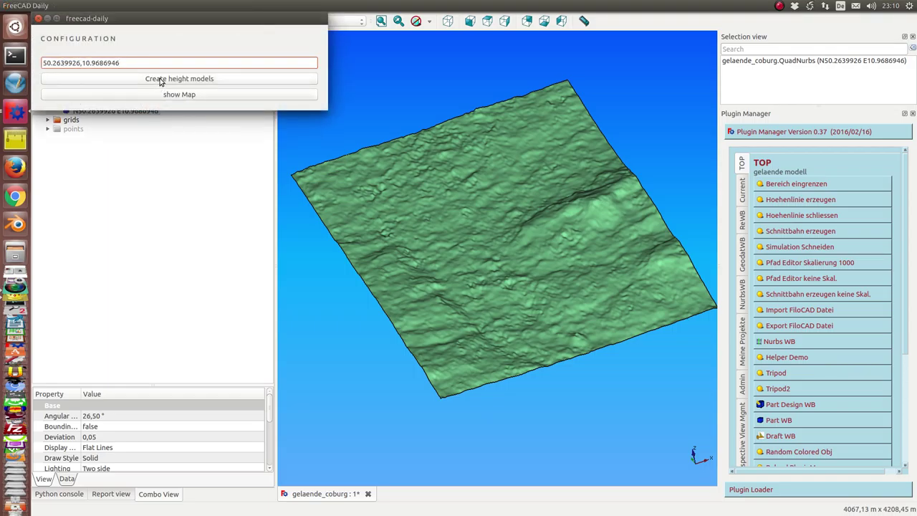
View the Coburg location on OpenStreetMap, then close the configuration window and the map
{"action": "left_click", "coordinate": [161, 94]}
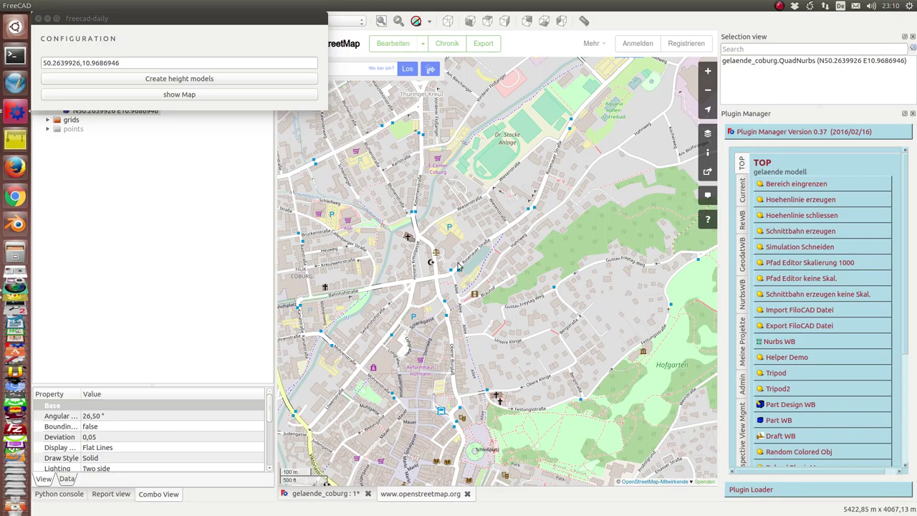
{"action": "left_click", "coordinate": [48, 18]}
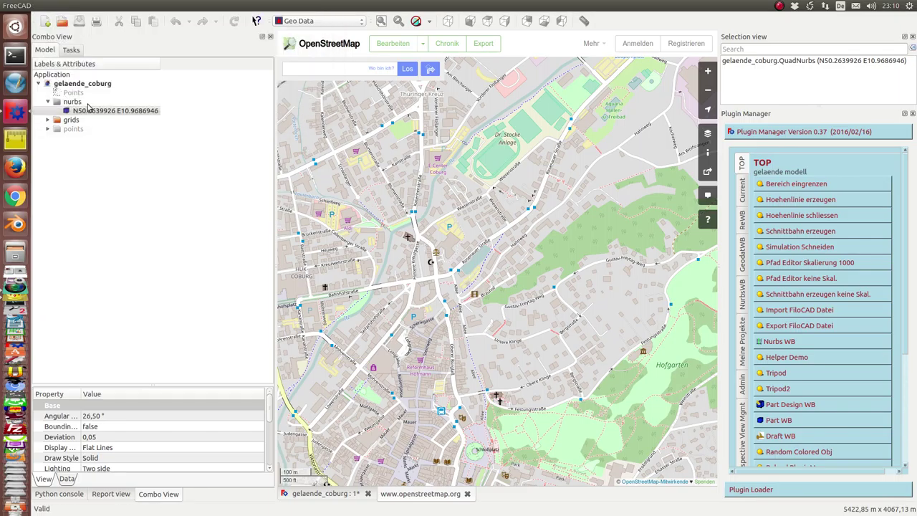
{"action": "left_click", "coordinate": [466, 493]}
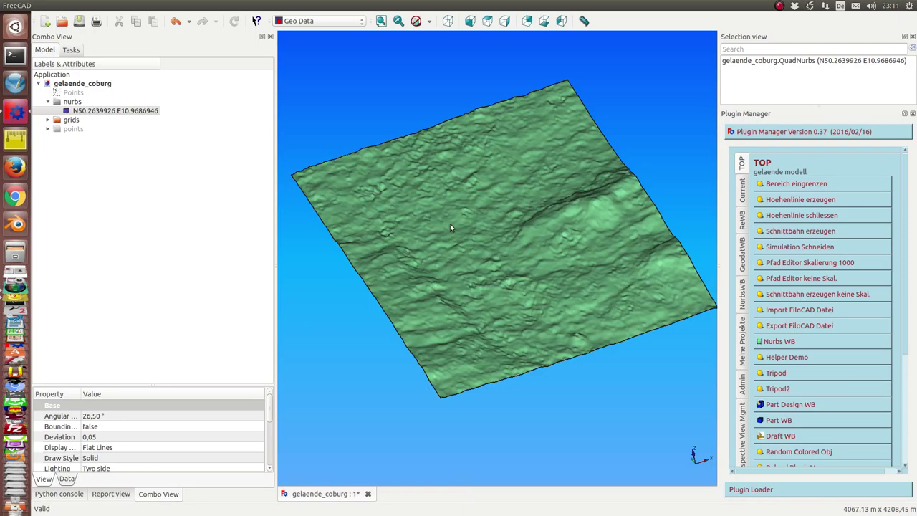
Select the nurbs terrain and open area limiting with North 50, South 80, West 200, East 240
{"action": "middle_click_drag", "start_coordinate": [504, 226], "coordinate": [561, 205]}
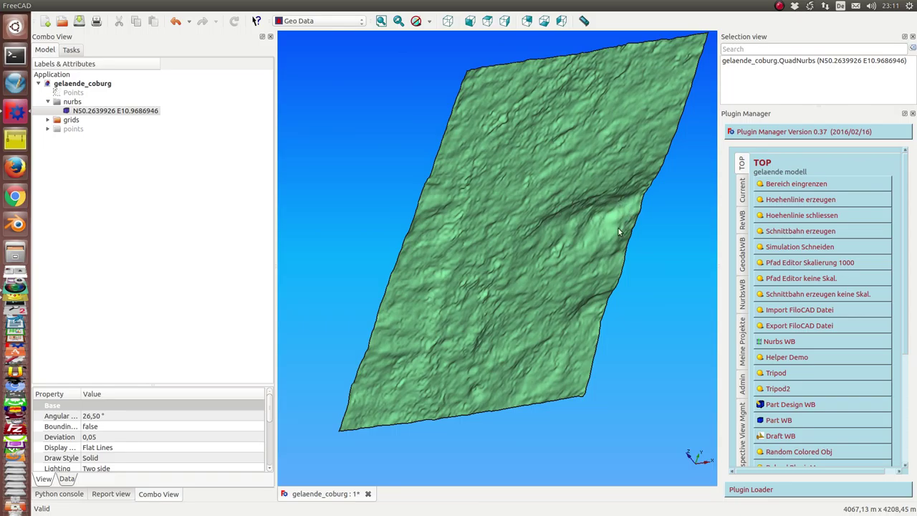
{"action": "key", "text": "2"}
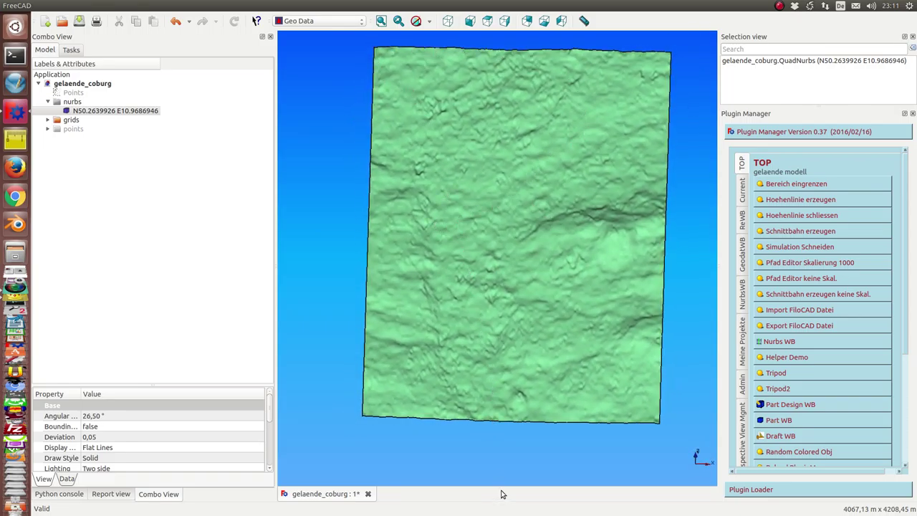
{"action": "middle_click_drag", "start_coordinate": [457, 304], "coordinate": [435, 250]}
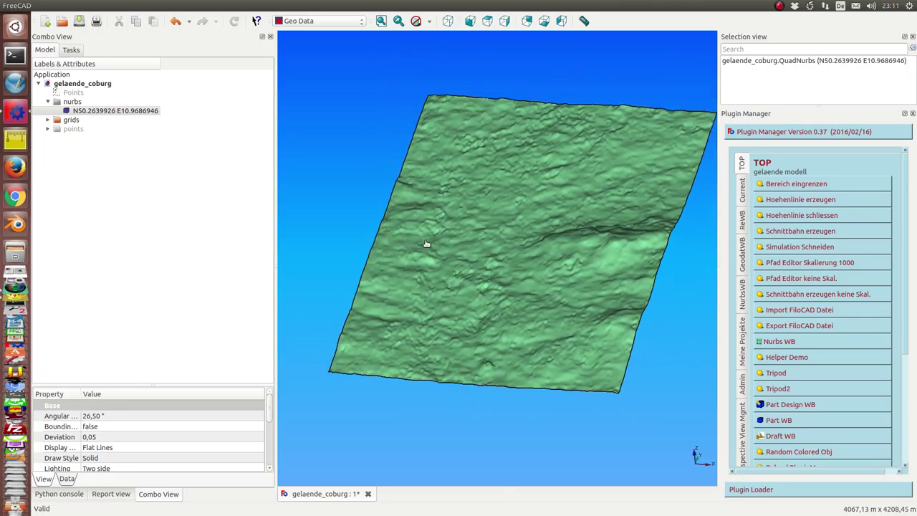
{"action": "left_click", "coordinate": [327, 225]}
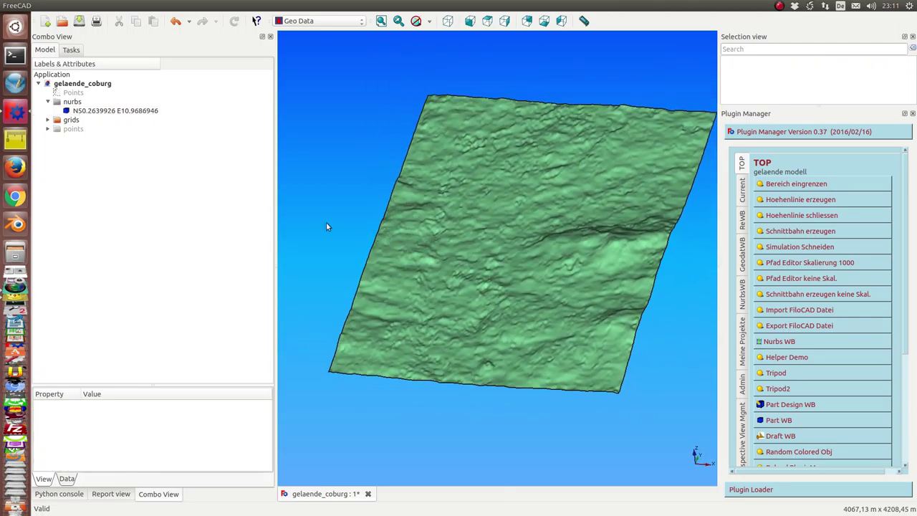
{"action": "left_click", "coordinate": [106, 111]}
{"action": "middle_click_drag", "start_coordinate": [539, 153], "coordinate": [557, 232]}
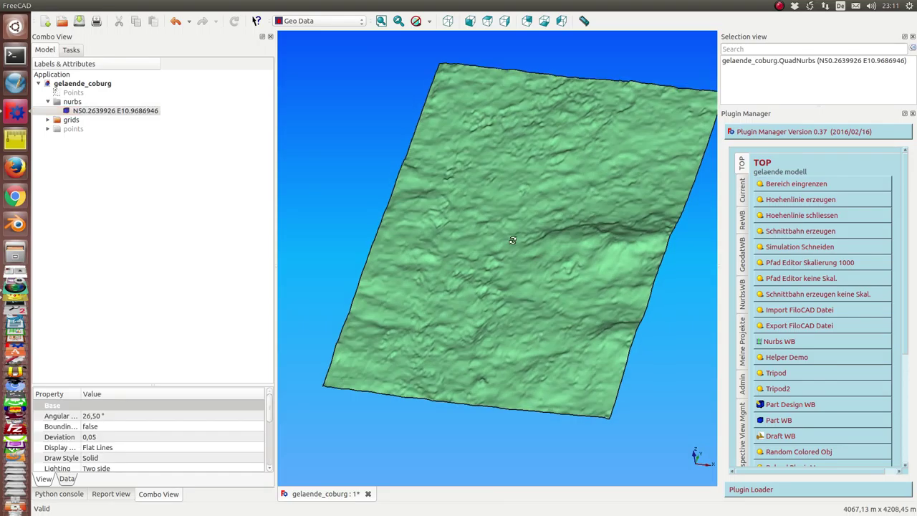
{"action": "left_click", "coordinate": [806, 184]}
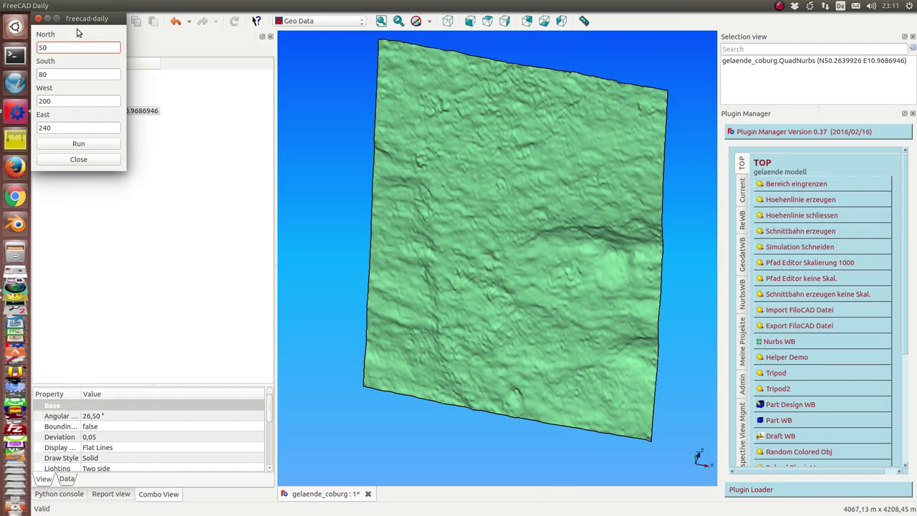
Cut out the limited terrain area and hide the full terrain surface
{"action": "left_click_drag", "start_coordinate": [86, 19], "coordinate": [230, 182]}
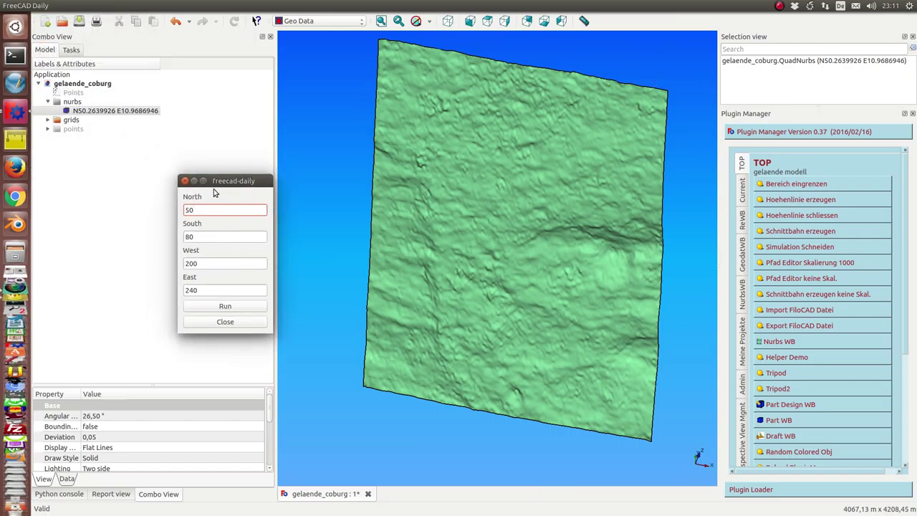
{"action": "left_click", "coordinate": [216, 307]}
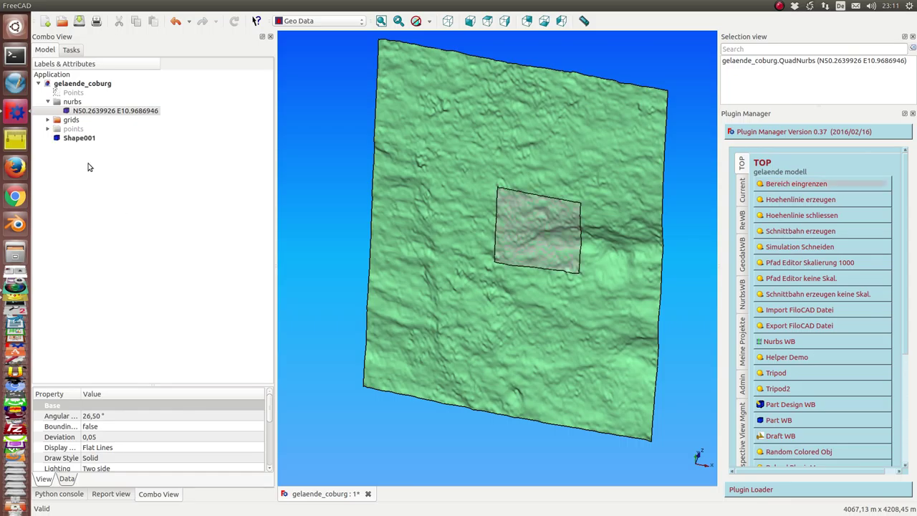
{"action": "left_click", "coordinate": [92, 112]}
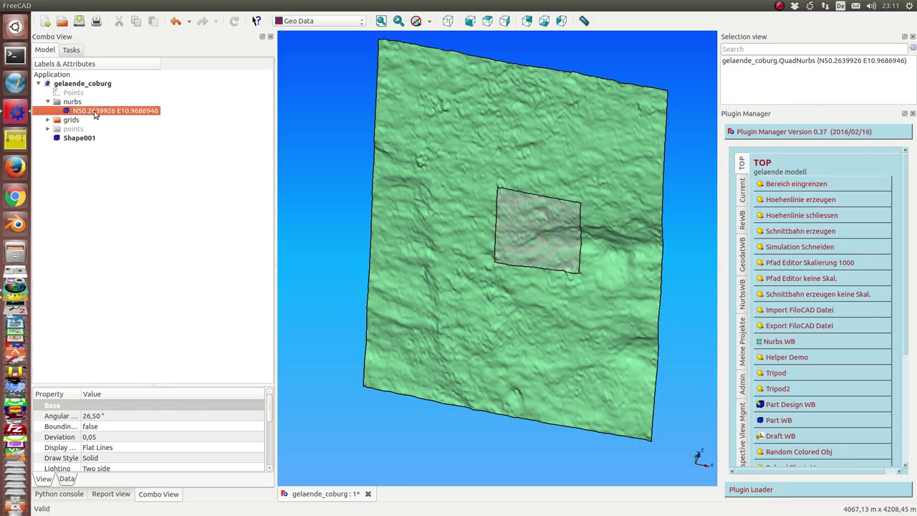
{"action": "key", "text": "space"}
Rename the cut-out patch Shape001 to 'Abschnitt' and center it in the view
{"action": "left_click", "coordinate": [90, 139]}
{"action": "left_click", "coordinate": [89, 138]}
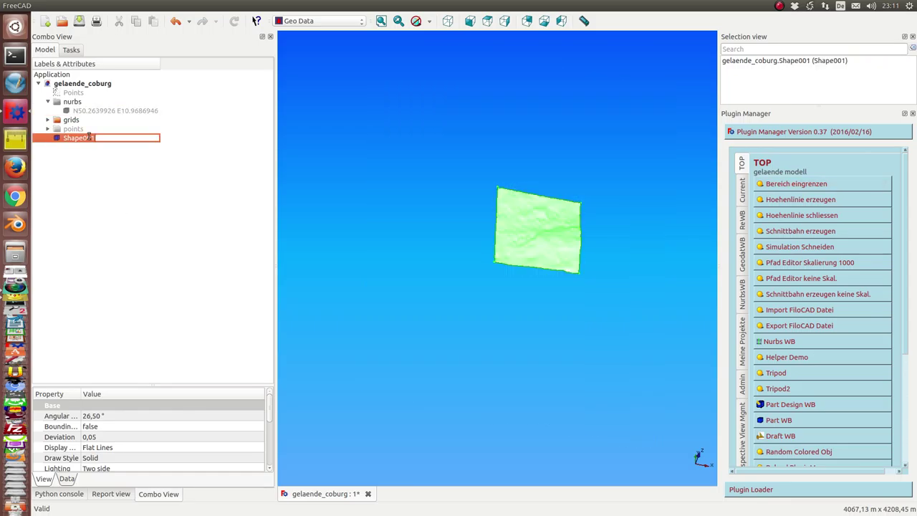
{"action": "type", "text": "A"}
{"action": "key", "text": "Return"}
{"action": "scroll", "coordinate": [429, 247], "scroll_direction": "up", "scroll_amount": 2}
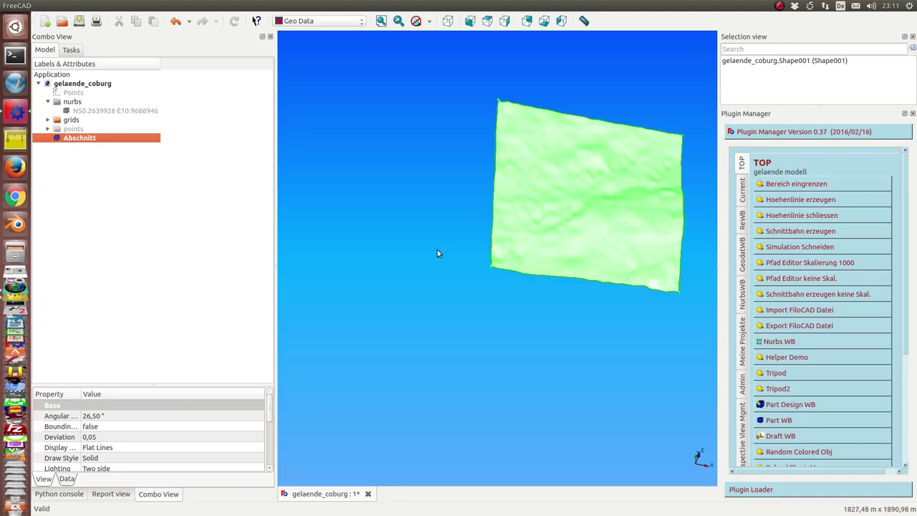
{"action": "scroll", "coordinate": [436, 250], "scroll_direction": "up", "scroll_amount": 3}
{"action": "middle_click_drag", "start_coordinate": [419, 307], "coordinate": [347, 339]}
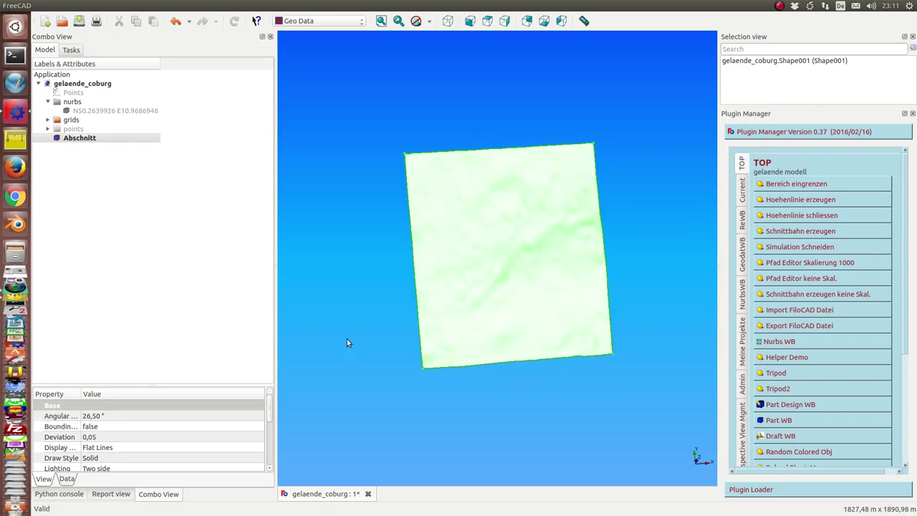
Generate contour lines at 1 m height on the Abschnitt patch
{"action": "left_click", "coordinate": [786, 200]}
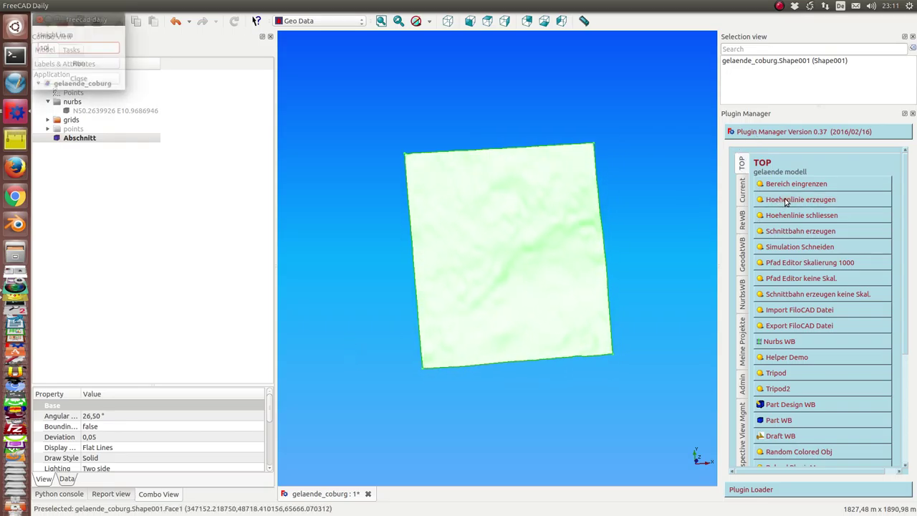
{"action": "left_click", "coordinate": [90, 66]}
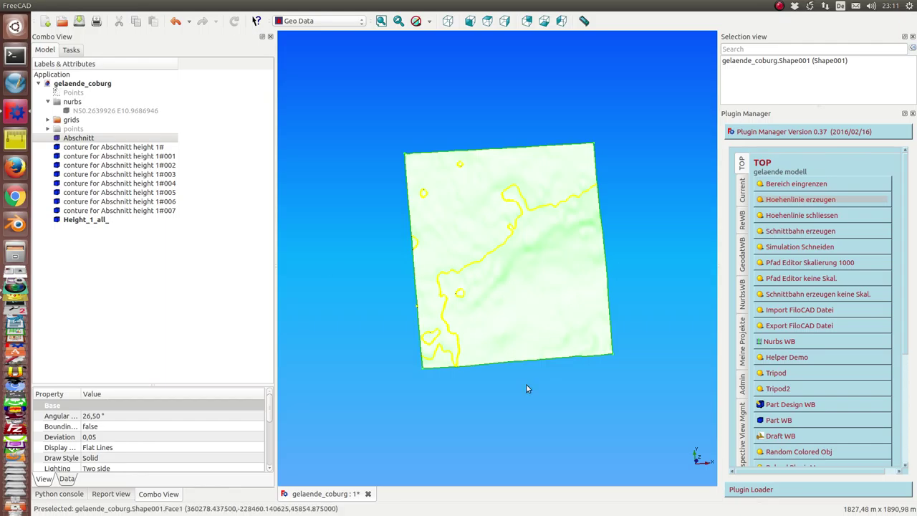
{"action": "mouse_move", "coordinate": [526, 385]}
{"action": "middle_mouse_down"}
{"action": "mouse_move", "coordinate": [534, 415]}
{"action": "mouse_move", "coordinate": [623, 399]}
{"action": "middle_mouse_up"}
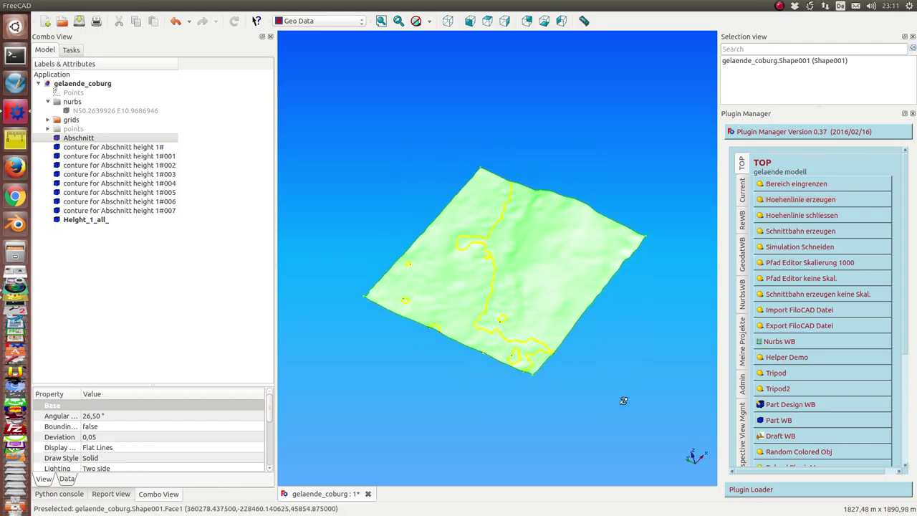
{"action": "middle_click_drag", "start_coordinate": [439, 404], "coordinate": [441, 389]}
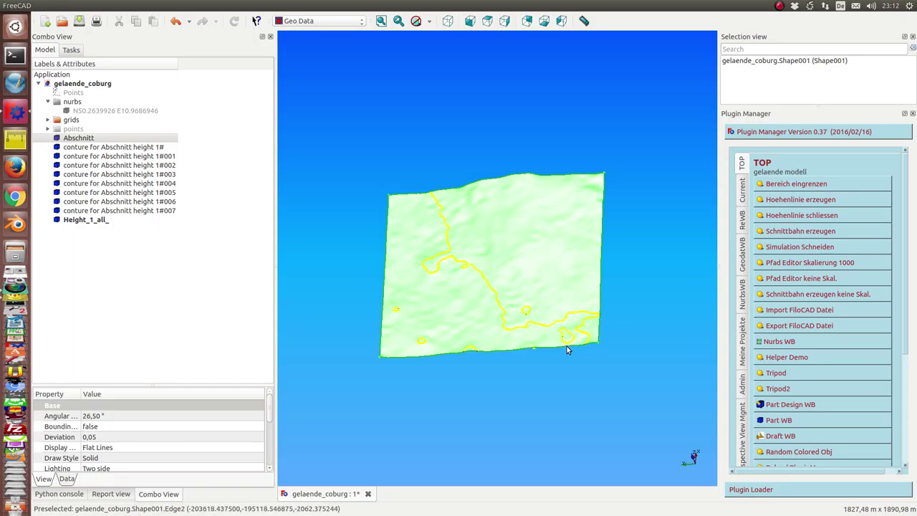
{"action": "scroll", "coordinate": [460, 376], "scroll_direction": "up", "scroll_amount": 2}
{"action": "mouse_move", "coordinate": [449, 416]}
{"action": "middle_mouse_down"}
{"action": "mouse_move", "coordinate": [393, 370]}
{"action": "mouse_move", "coordinate": [415, 379]}
{"action": "mouse_move", "coordinate": [419, 426]}
{"action": "mouse_move", "coordinate": [424, 390]}
{"action": "middle_mouse_up"}
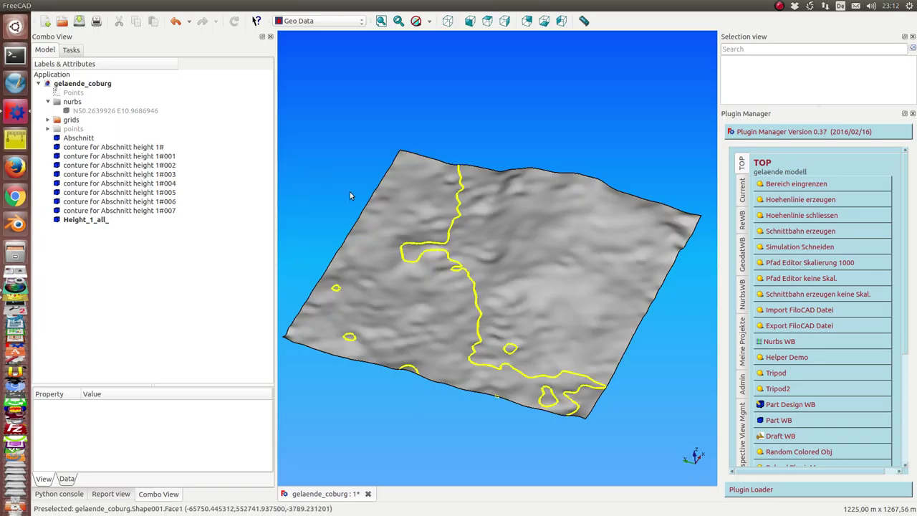
Select all eight 'conture for Abschnitt height 1' contour lines
{"action": "left_click", "coordinate": [87, 220]}
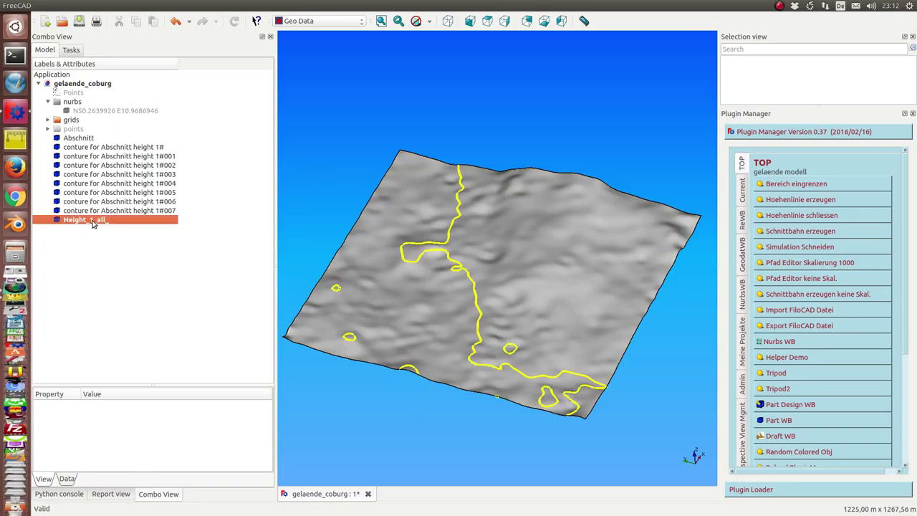
{"action": "left_click", "coordinate": [102, 148]}
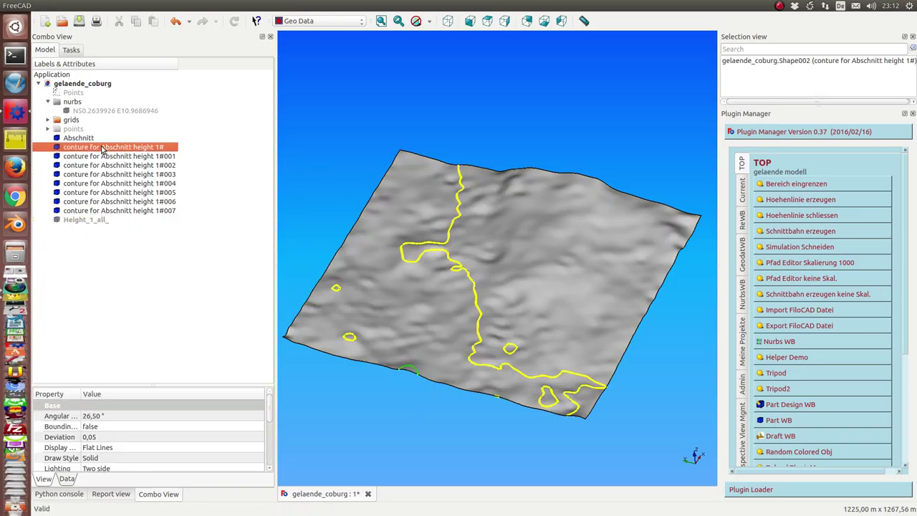
{"action": "key", "text": "shift+Down"}
{"action": "key", "text": "shift+Down"}
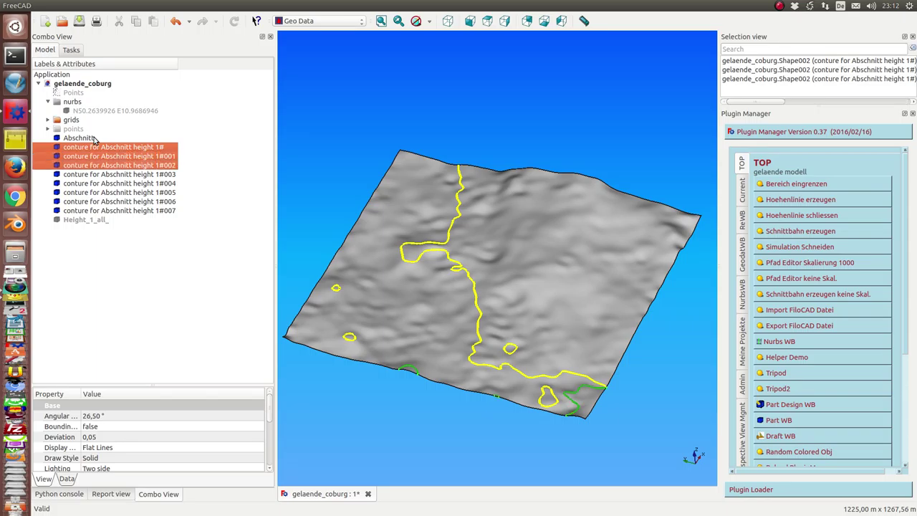
{"action": "key", "text": "shift+Down"}
{"action": "key", "text": "shift+Down"}
{"action": "key", "text": "shift+Down"}
{"action": "key", "text": "shift+Down"}
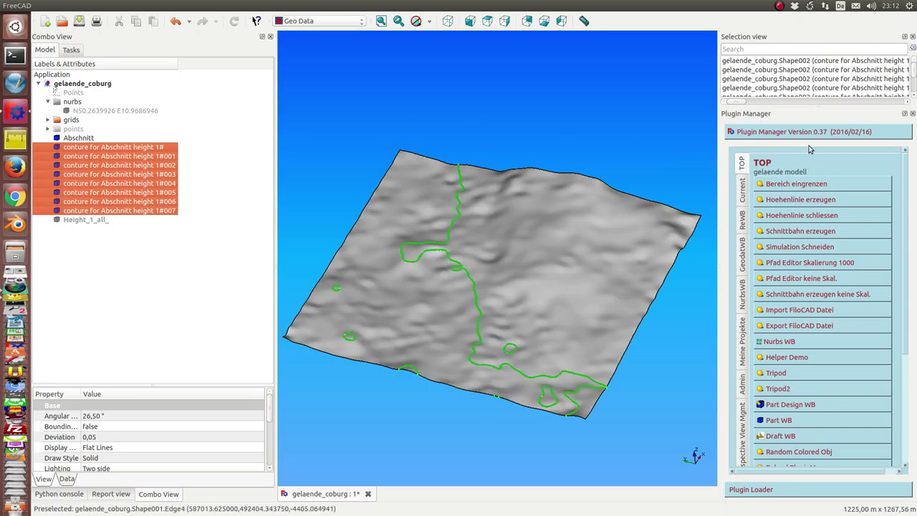
Close the contour lines into loops, then hide the terrain and open contour lines
{"action": "left_click", "coordinate": [797, 217]}
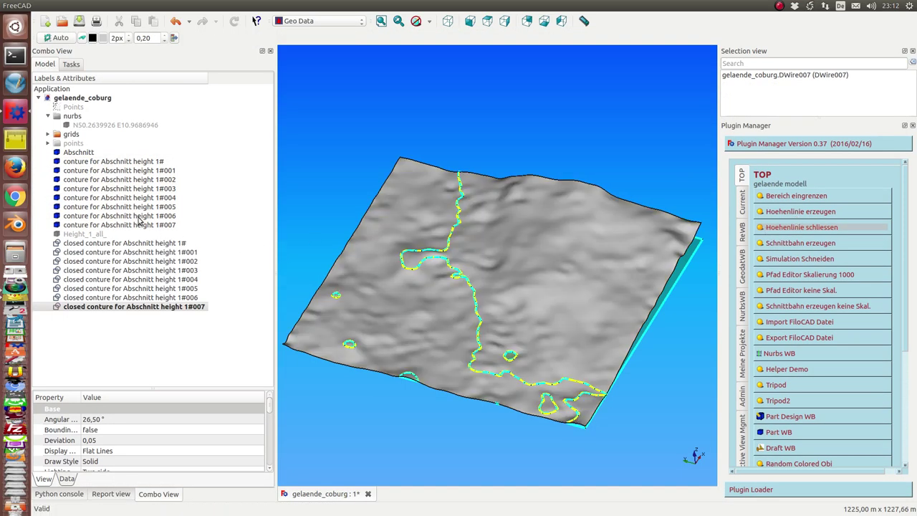
{"action": "left_click", "coordinate": [126, 165]}
{"action": "key", "text": "shift+Down"}
{"action": "key", "text": "shift+Down"}
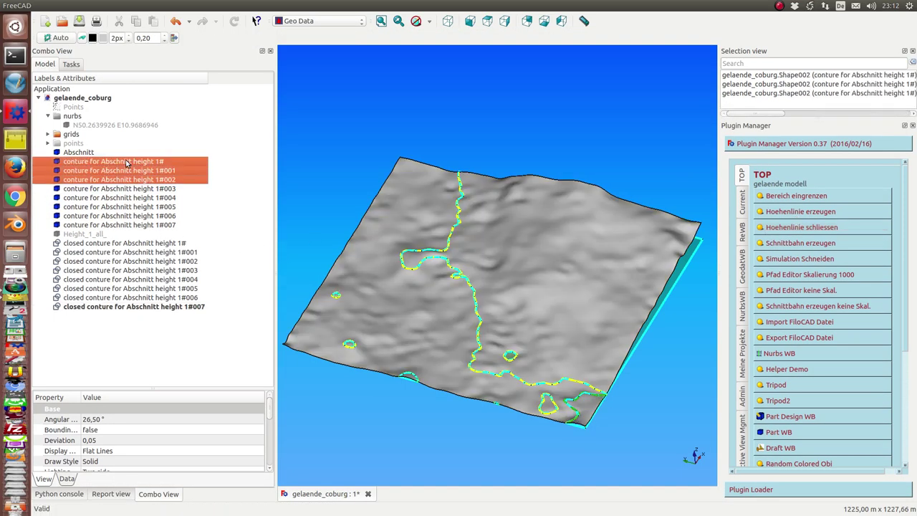
{"action": "key", "text": "shift+Down"}
{"action": "key", "text": "shift+Down"}
{"action": "key", "text": "shift+Down"}
{"action": "key", "text": "shift+Down"}
{"action": "key", "text": "shift+Down"}
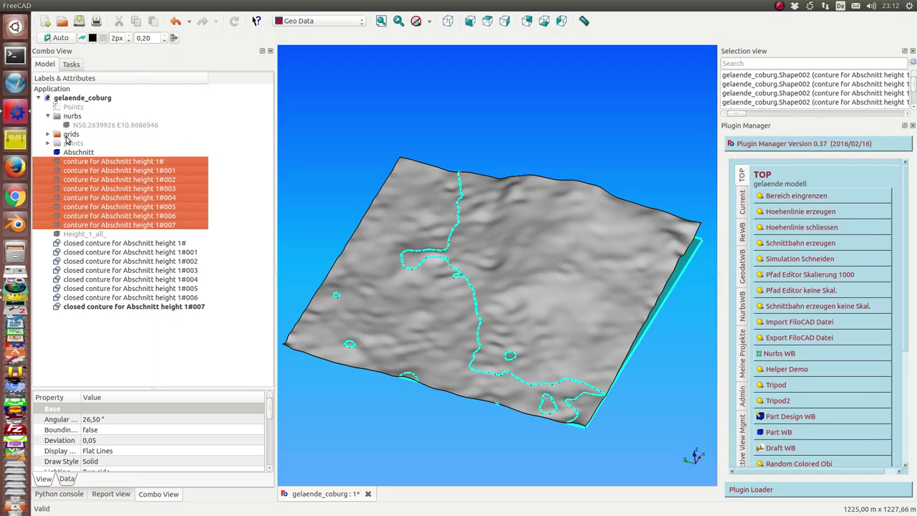
{"action": "left_click", "coordinate": [74, 153]}
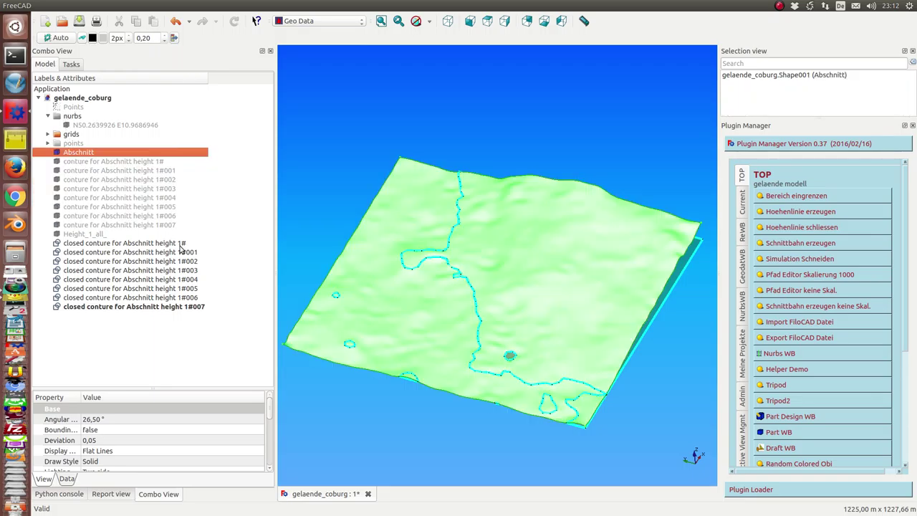
{"action": "key", "text": "space"}
Inspect the closed contour faces to identify contours #002, #003 and #004
{"action": "left_click", "coordinate": [507, 363]}
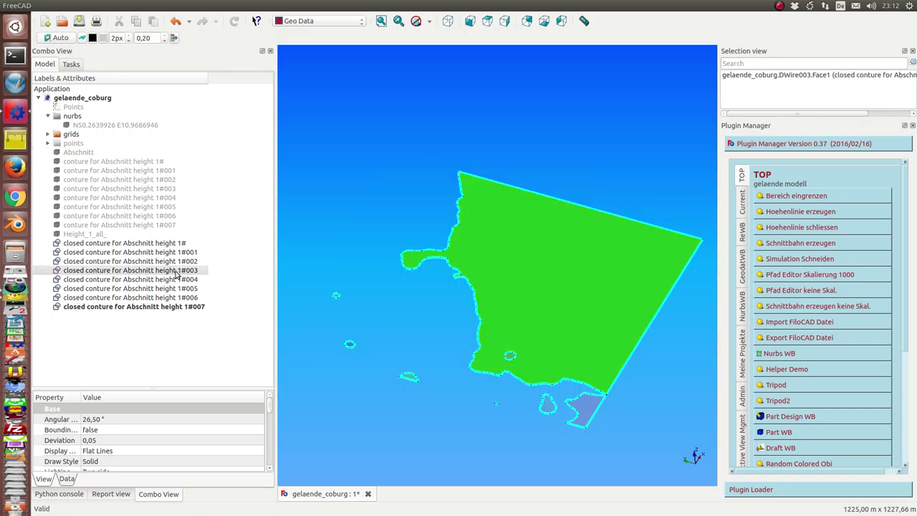
{"action": "left_click", "coordinate": [178, 272]}
{"action": "key", "text": "space"}
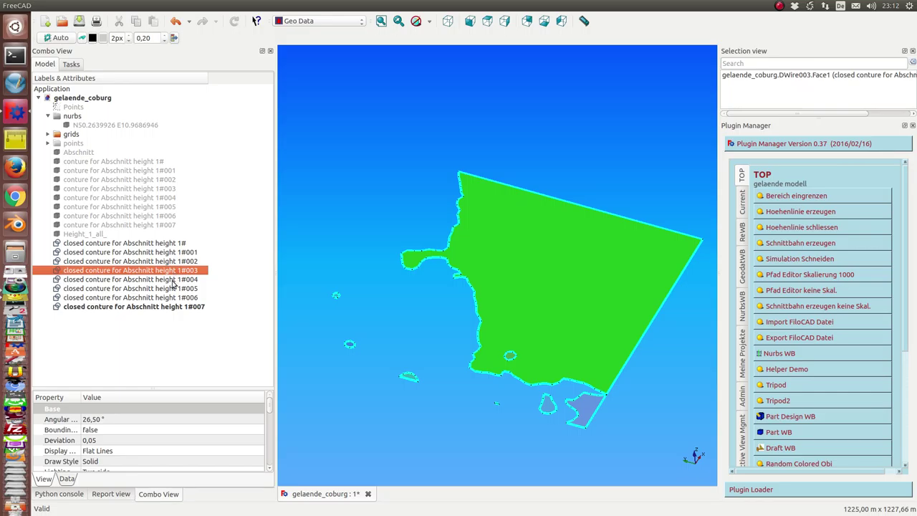
{"action": "left_click", "coordinate": [175, 280]}
{"action": "left_click", "coordinate": [171, 262]}
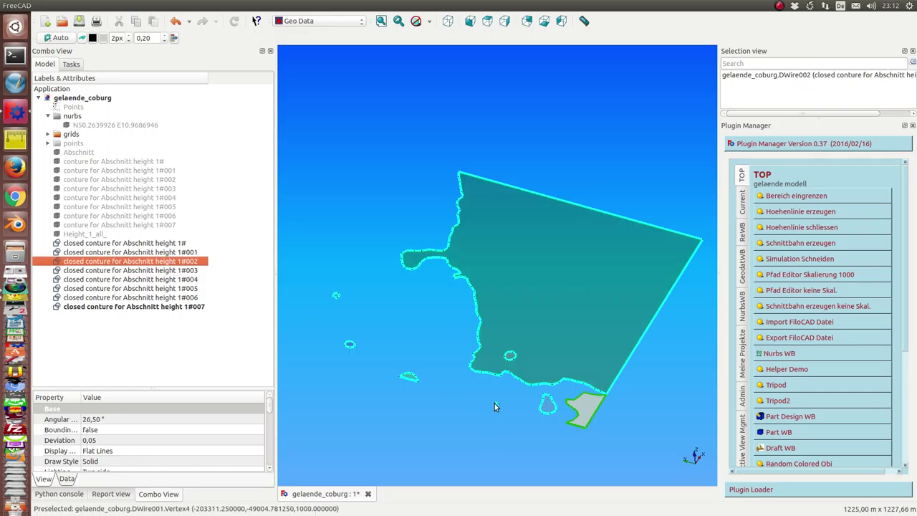
{"action": "left_click", "coordinate": [497, 404]}
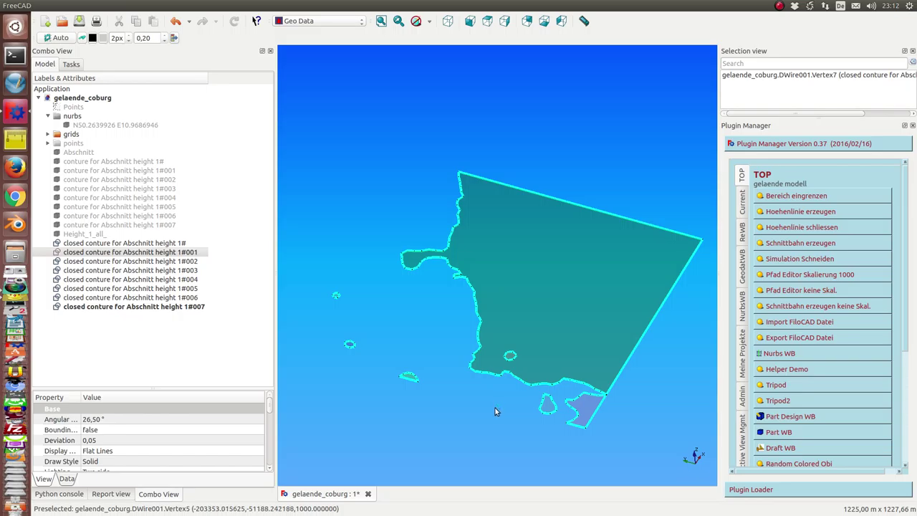
{"action": "left_click", "coordinate": [513, 361]}
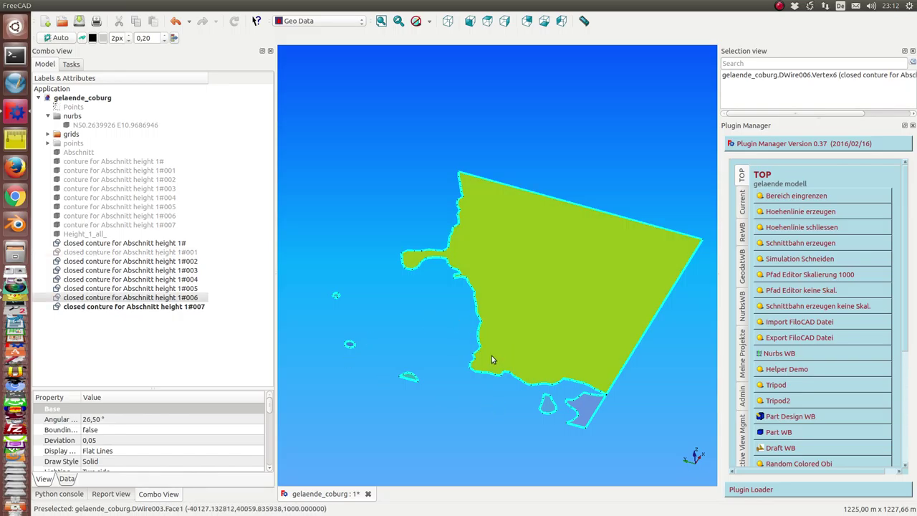
{"action": "mouse_move", "coordinate": [489, 449]}
{"action": "middle_mouse_down"}
{"action": "mouse_move", "coordinate": [460, 383]}
{"action": "mouse_move", "coordinate": [479, 463]}
{"action": "mouse_move", "coordinate": [469, 437]}
{"action": "middle_mouse_up"}
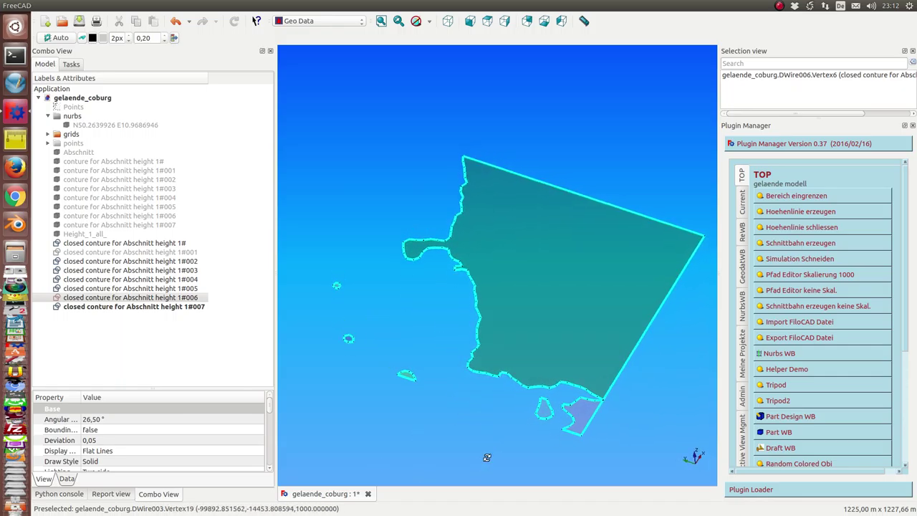
Delete the redundant closed contours #001 and #006
{"action": "left_click", "coordinate": [91, 245]}
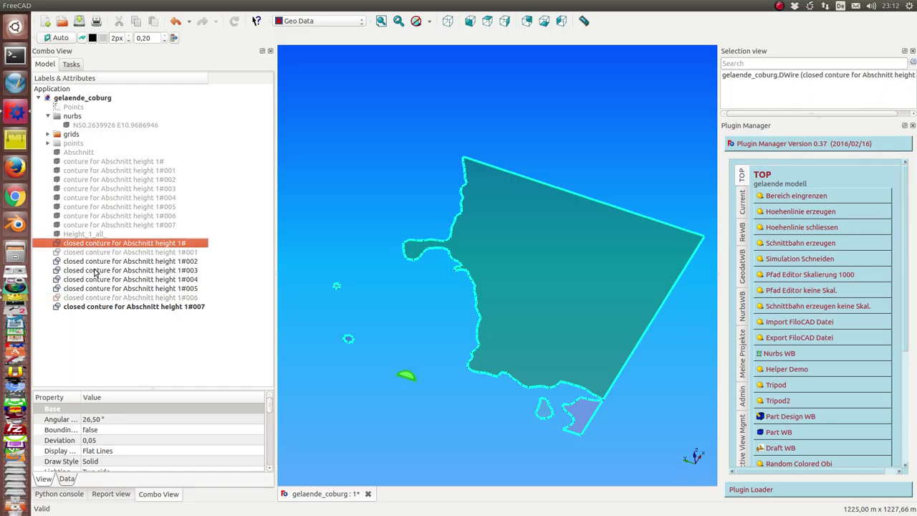
{"action": "left_click", "coordinate": [104, 254]}
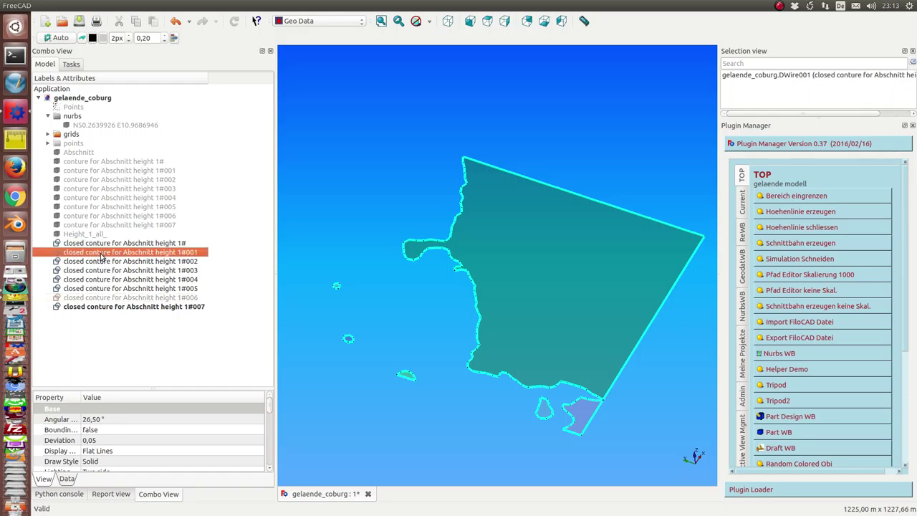
{"action": "key", "text": "Delete"}
{"action": "left_click", "coordinate": [113, 289]}
{"action": "key", "text": "Delete"}
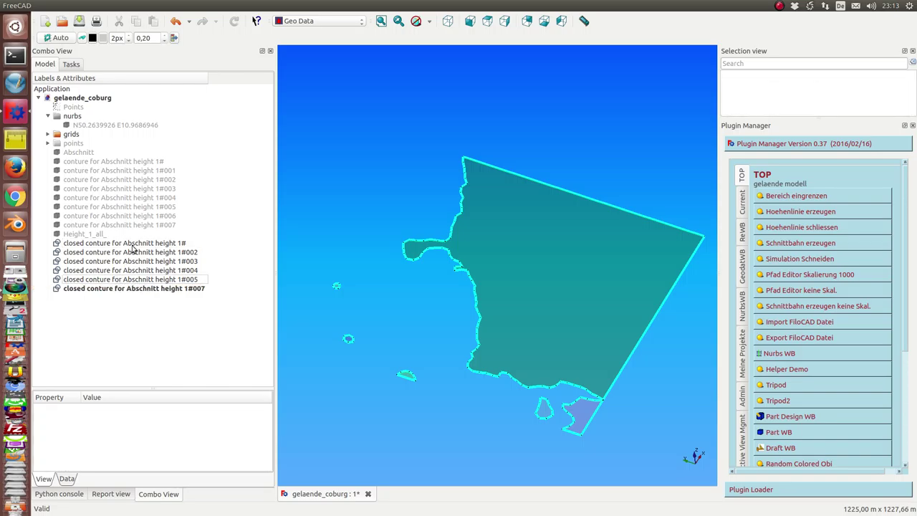
Generate cut tracks from closed contours 1#, #002–#005 and #007
{"action": "left_click", "coordinate": [133, 246]}
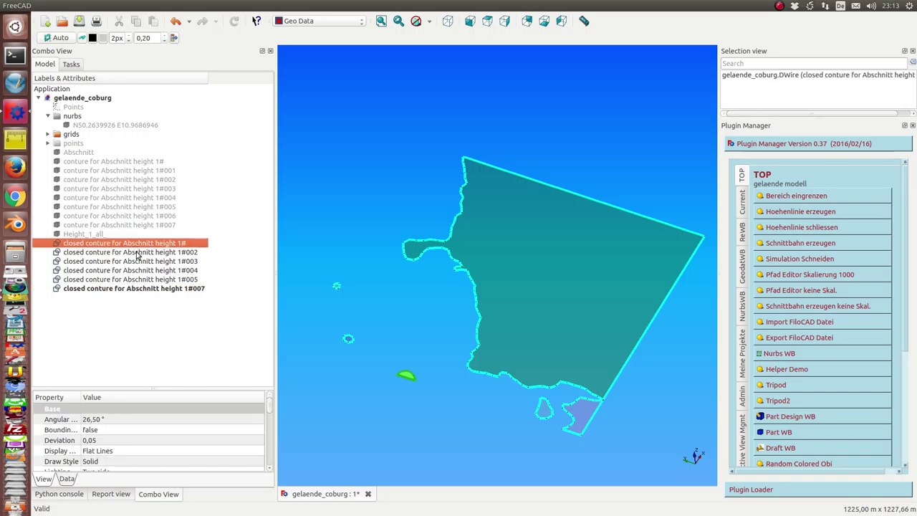
{"action": "left_click", "coordinate": [136, 254], "text": "ctrl"}
{"action": "left_click", "coordinate": [140, 262], "text": "ctrl"}
{"action": "left_click", "coordinate": [144, 270], "text": "ctrl"}
{"action": "left_click", "coordinate": [146, 279], "text": "ctrl"}
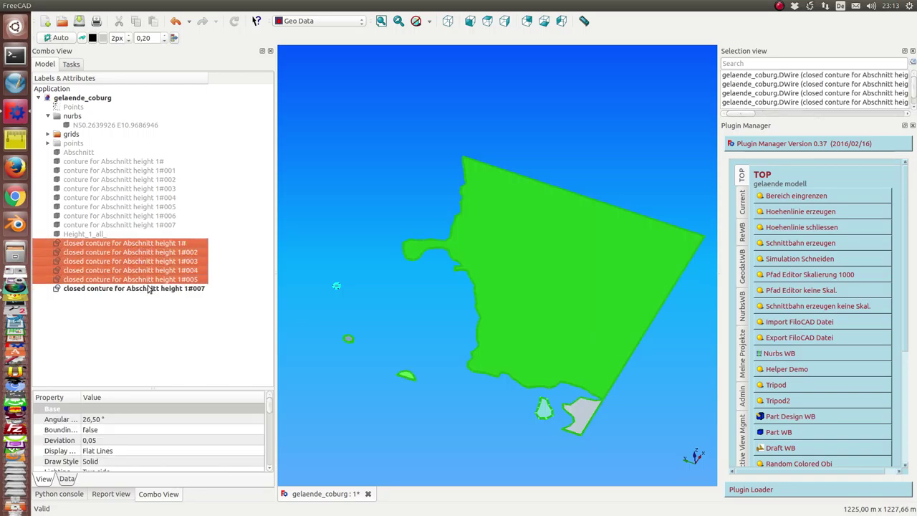
{"action": "left_click", "coordinate": [149, 288], "text": "ctrl"}
{"action": "mouse_move", "coordinate": [440, 434]}
{"action": "middle_mouse_down"}
{"action": "mouse_move", "coordinate": [457, 403]}
{"action": "mouse_move", "coordinate": [440, 466]}
{"action": "mouse_move", "coordinate": [312, 447]}
{"action": "mouse_move", "coordinate": [578, 394]}
{"action": "middle_mouse_up"}
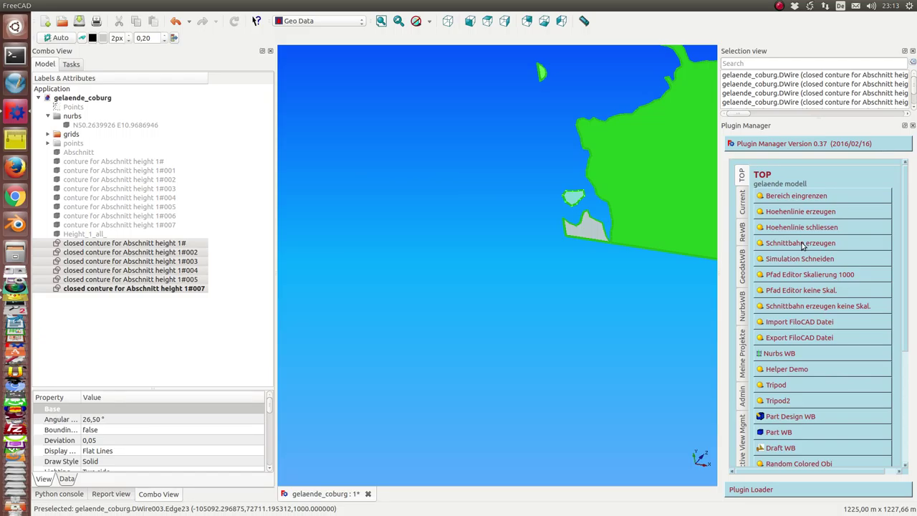
{"action": "left_click", "coordinate": [803, 243]}
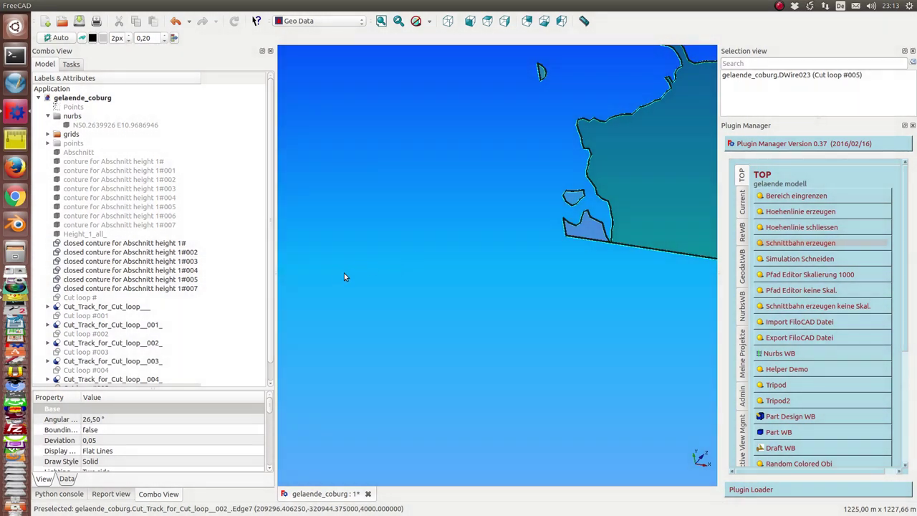
Fit the whole land shape in view and orbit to check the cut tracks
{"action": "mouse_move", "coordinate": [343, 273]}
{"action": "middle_mouse_down"}
{"action": "mouse_move", "coordinate": [548, 301]}
{"action": "mouse_move", "coordinate": [468, 290]}
{"action": "middle_mouse_up"}
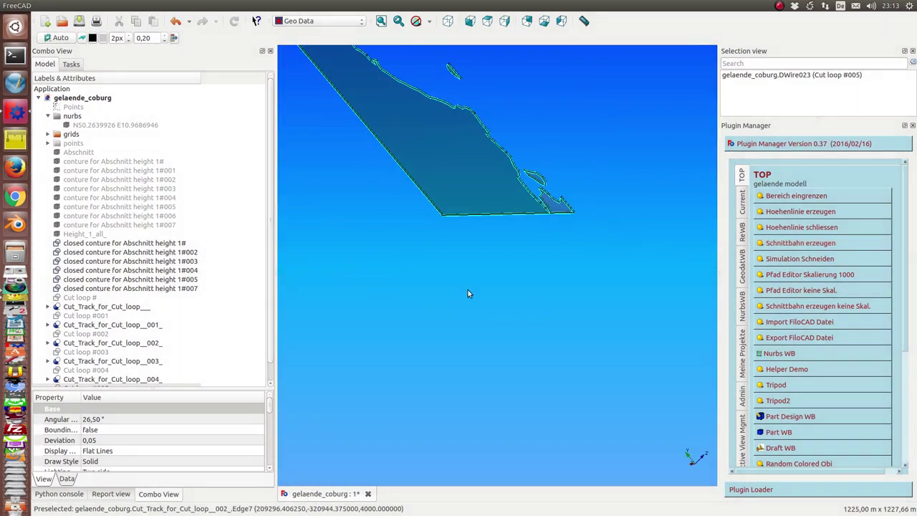
{"action": "left_click", "coordinate": [383, 21]}
{"action": "mouse_move", "coordinate": [387, 286]}
{"action": "middle_mouse_down"}
{"action": "mouse_move", "coordinate": [481, 343]}
{"action": "mouse_move", "coordinate": [458, 286]}
{"action": "mouse_move", "coordinate": [440, 282]}
{"action": "mouse_move", "coordinate": [432, 299]}
{"action": "mouse_move", "coordinate": [436, 272]}
{"action": "mouse_move", "coordinate": [441, 301]}
{"action": "mouse_move", "coordinate": [480, 313]}
{"action": "mouse_move", "coordinate": [573, 303]}
{"action": "mouse_move", "coordinate": [578, 284]}
{"action": "mouse_move", "coordinate": [583, 310]}
{"action": "mouse_move", "coordinate": [601, 282]}
{"action": "middle_mouse_up"}
{"action": "middle_click_drag", "start_coordinate": [464, 317], "coordinate": [466, 313]}
{"action": "mouse_move", "coordinate": [540, 364]}
{"action": "middle_mouse_down"}
{"action": "mouse_move", "coordinate": [518, 362]}
{"action": "mouse_move", "coordinate": [506, 378]}
{"action": "mouse_move", "coordinate": [559, 364]}
{"action": "mouse_move", "coordinate": [424, 338]}
{"action": "mouse_move", "coordinate": [428, 365]}
{"action": "middle_mouse_up"}
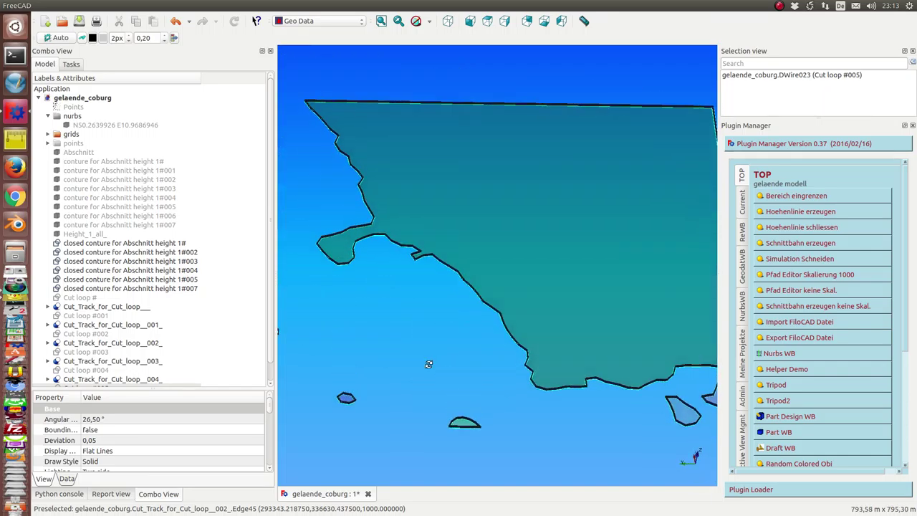
{"action": "key", "text": "v"}
{"action": "key", "text": "f"}
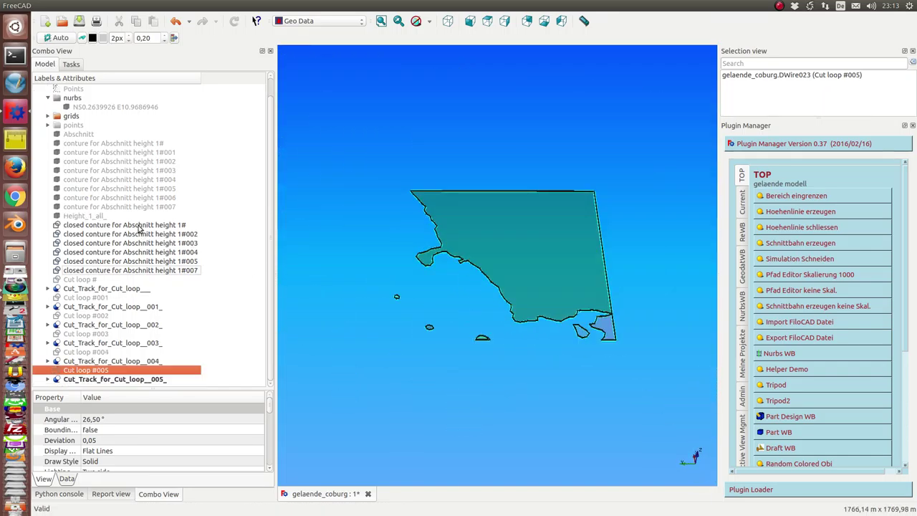
Hide closed contours 1# through #007 and select the first cut track
{"action": "left_click", "coordinate": [140, 226]}
{"action": "key", "text": "shift+Down"}
{"action": "key", "text": "shift+Down"}
{"action": "key", "text": "shift+Down"}
{"action": "key", "text": "shift+Down"}
{"action": "key", "text": "shift+Down"}
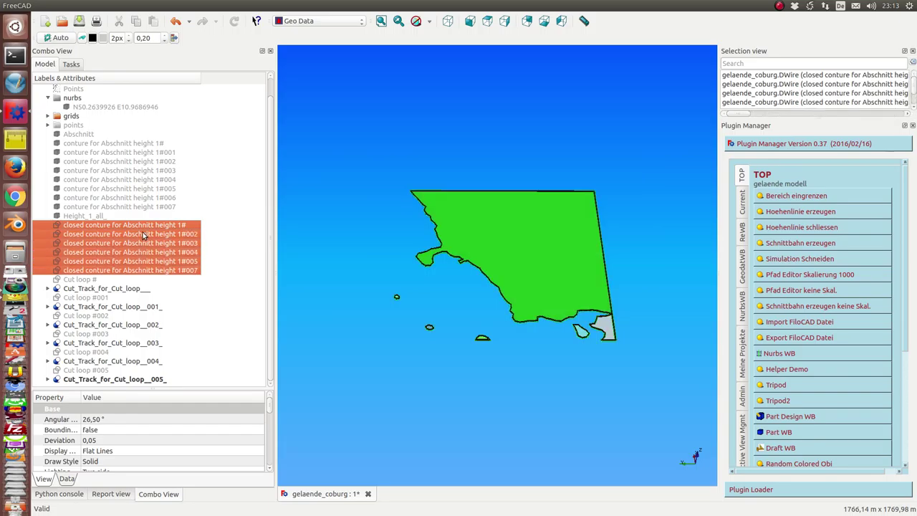
{"action": "key", "text": "space"}
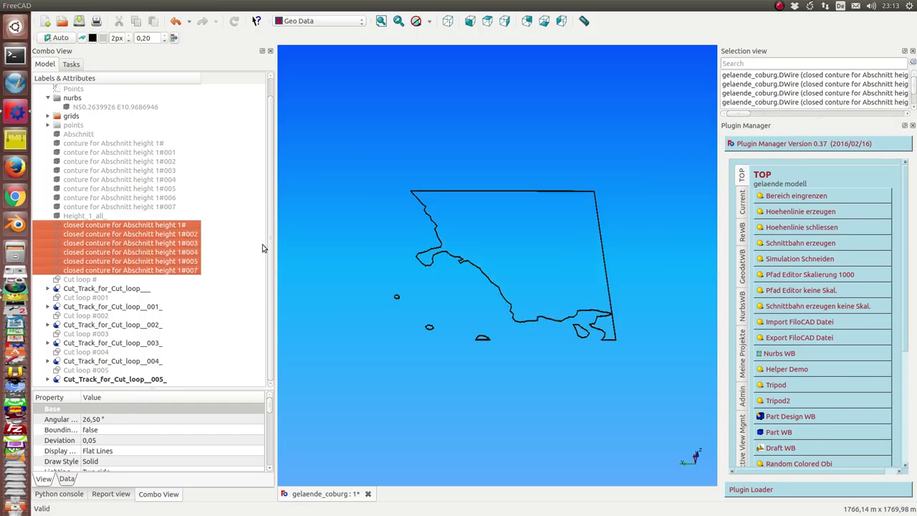
{"action": "left_click", "coordinate": [85, 289]}
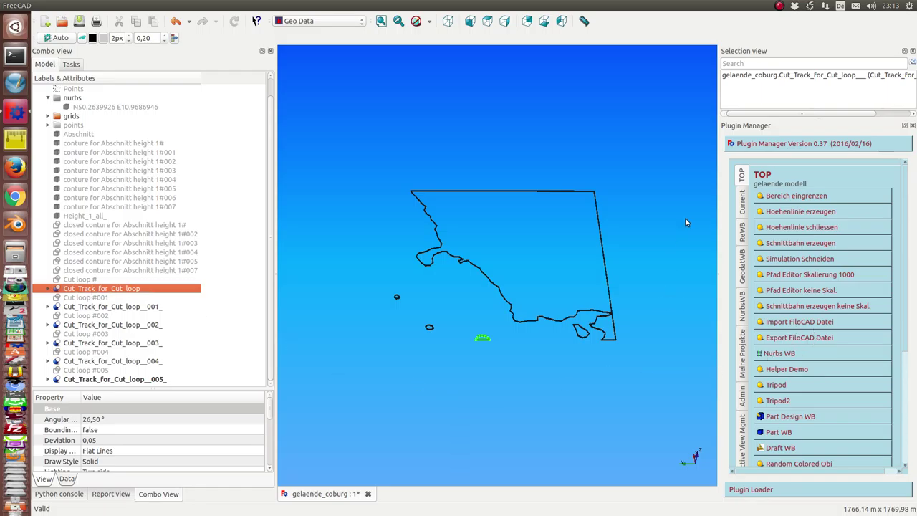
Run the cut simulation on the first three cut tracks
{"action": "left_click", "coordinate": [799, 260]}
{"action": "scroll", "coordinate": [514, 406], "scroll_direction": "up", "scroll_amount": 3}
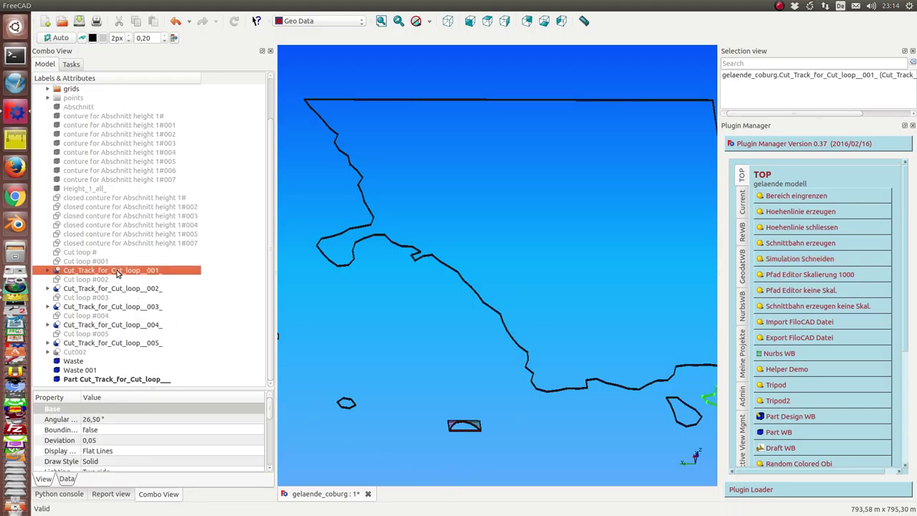
{"action": "left_click", "coordinate": [118, 271]}
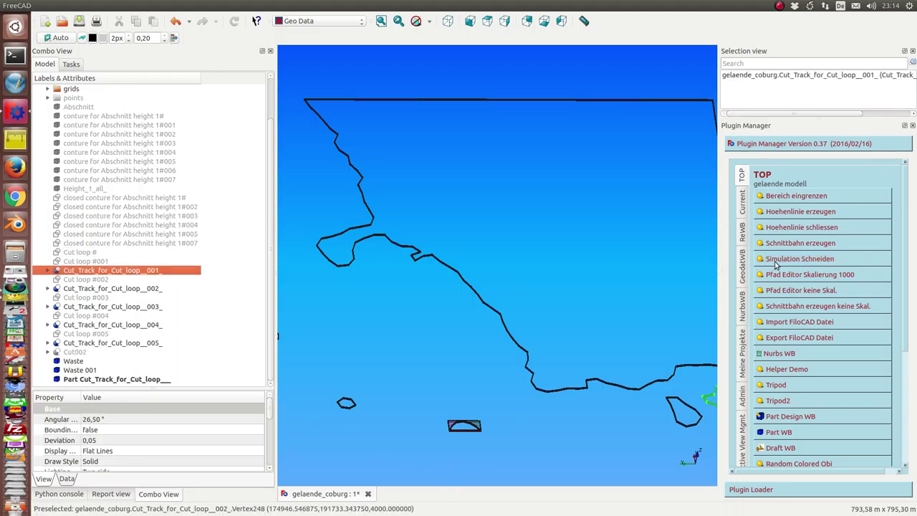
{"action": "left_click", "coordinate": [799, 259]}
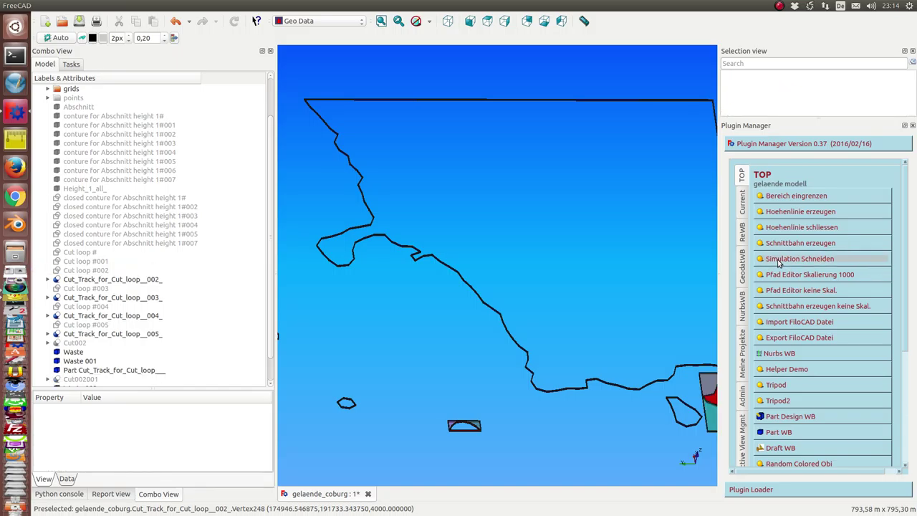
{"action": "scroll", "coordinate": [623, 351], "scroll_direction": "down", "scroll_amount": 3}
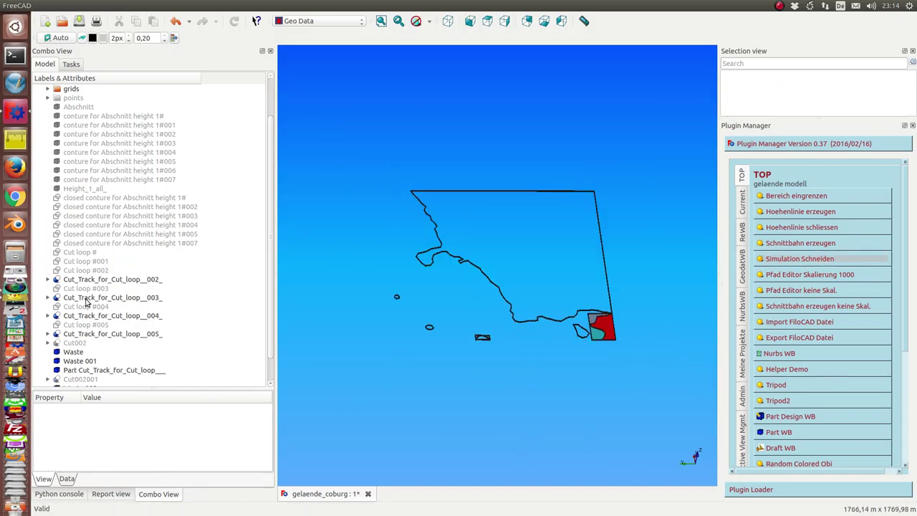
{"action": "left_click", "coordinate": [98, 281]}
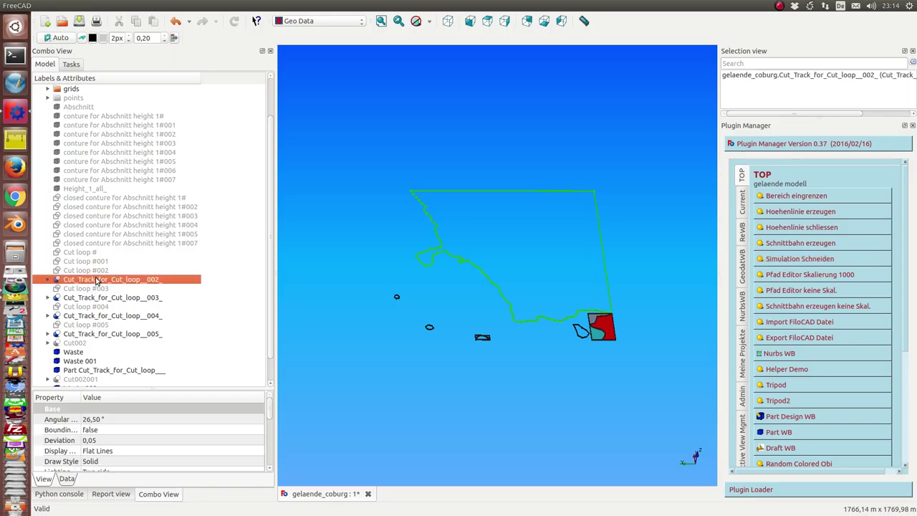
{"action": "left_click", "coordinate": [784, 259]}
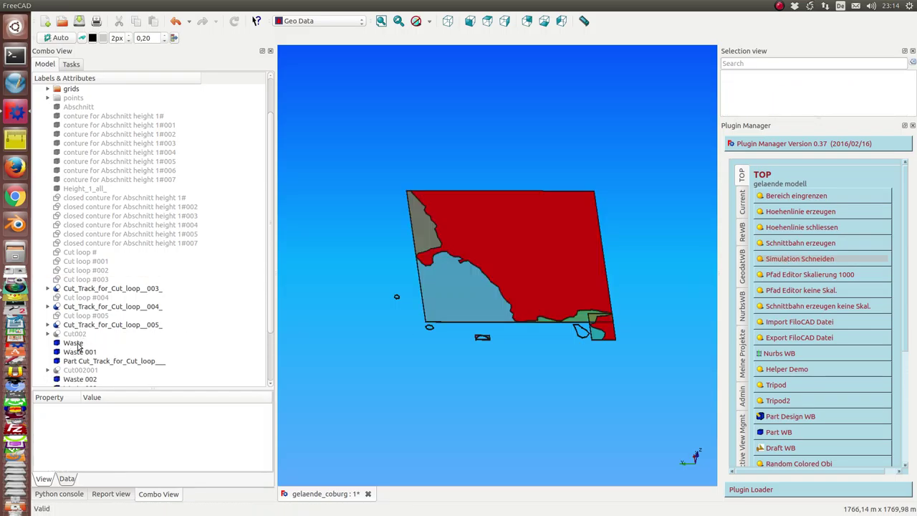
Run the cut simulation on the cut tracks for loops 003, 005 and 004
{"action": "scroll", "coordinate": [81, 341], "scroll_direction": "down", "scroll_amount": 2}
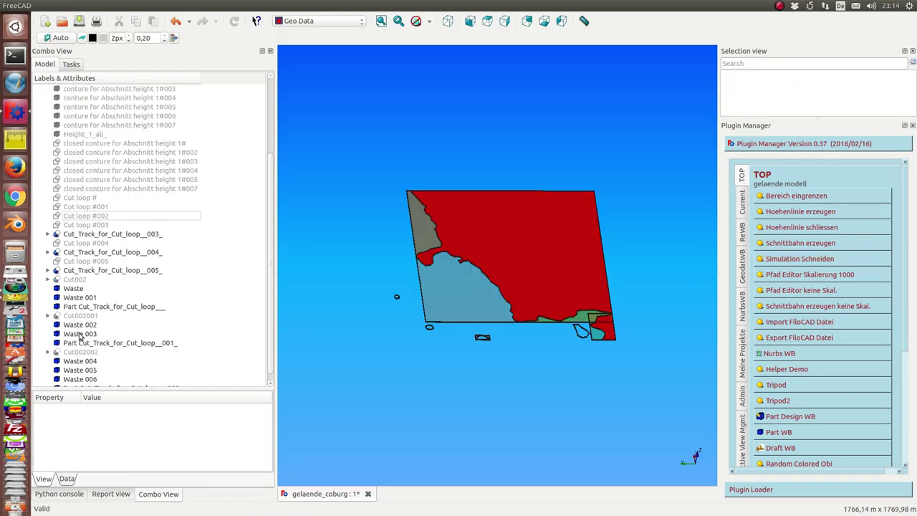
{"action": "left_click", "coordinate": [135, 237]}
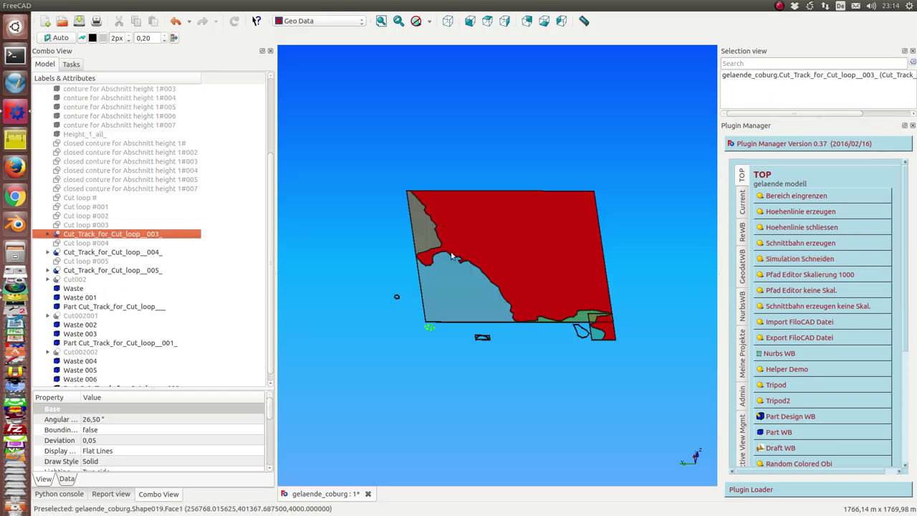
{"action": "left_click", "coordinate": [813, 262]}
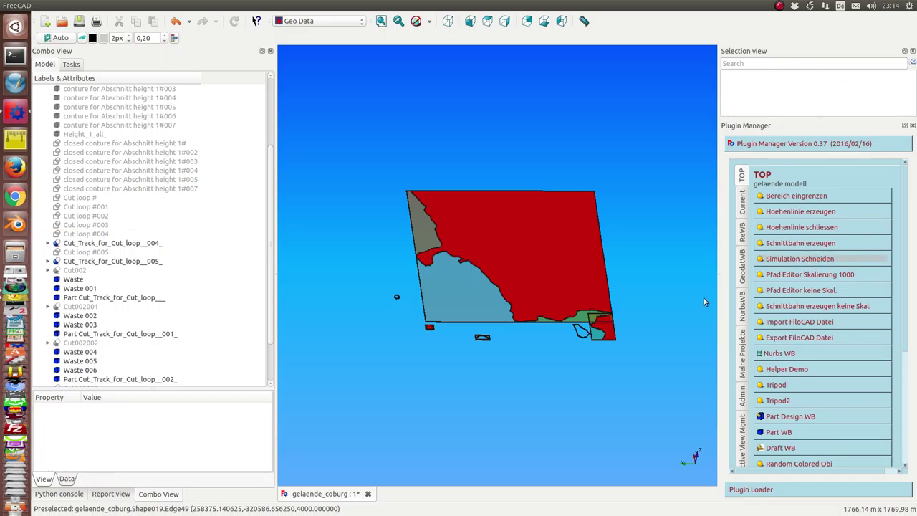
{"action": "left_click", "coordinate": [108, 299]}
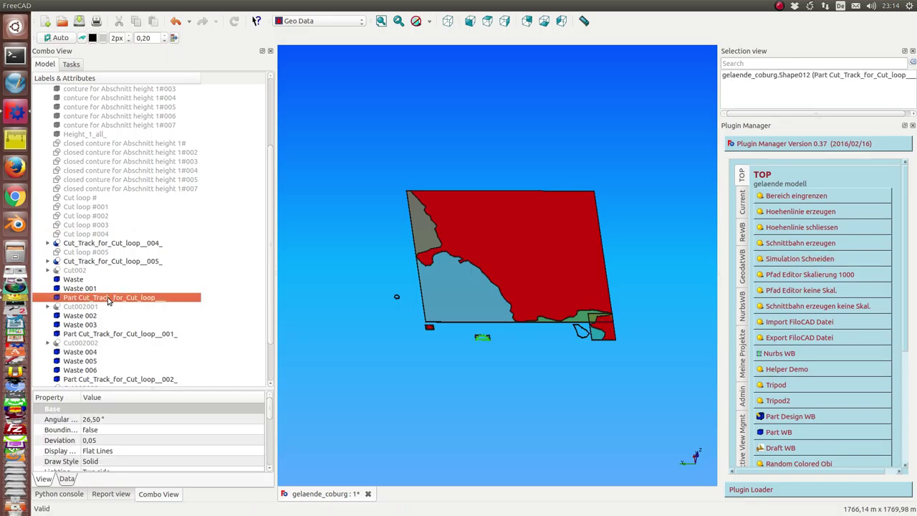
{"action": "left_click", "coordinate": [106, 262]}
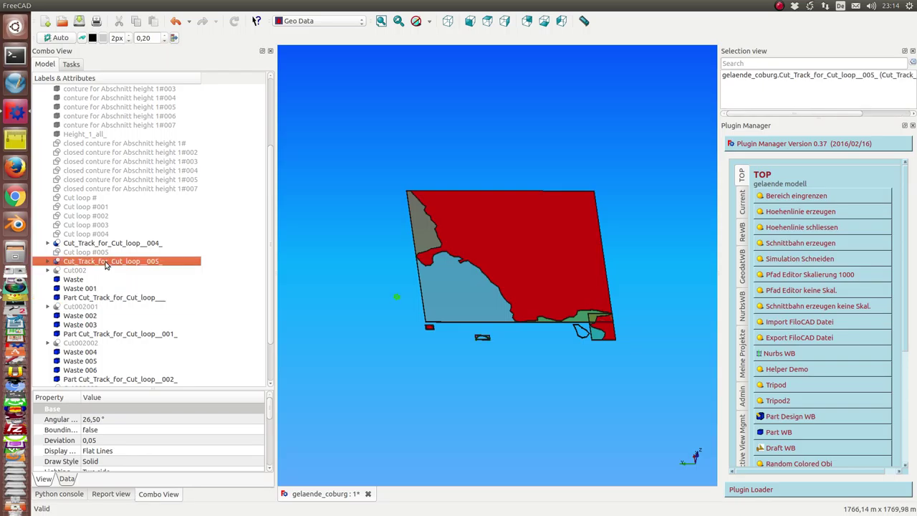
{"action": "left_click", "coordinate": [794, 259]}
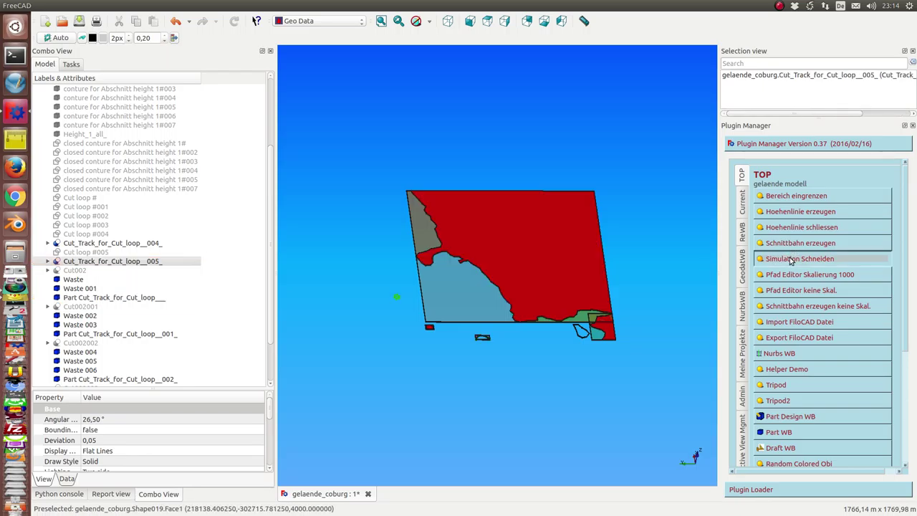
{"action": "left_click", "coordinate": [80, 245]}
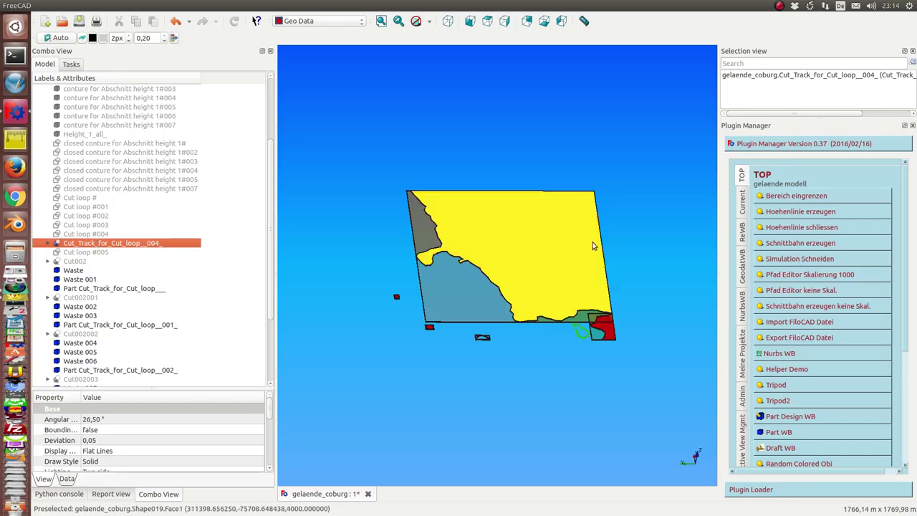
{"action": "left_click", "coordinate": [783, 261]}
Delete the first Waste pieces through Waste 004
{"action": "mouse_move", "coordinate": [533, 429]}
{"action": "middle_mouse_down"}
{"action": "mouse_move", "coordinate": [366, 409]}
{"action": "mouse_move", "coordinate": [301, 375]}
{"action": "middle_mouse_up"}
{"action": "scroll", "coordinate": [414, 377], "scroll_direction": "up", "scroll_amount": 5}
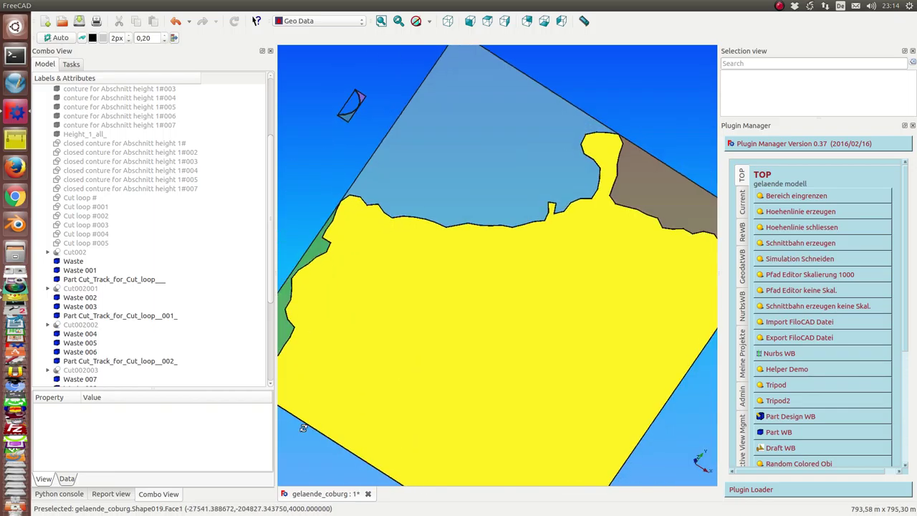
{"action": "middle_click_drag", "start_coordinate": [414, 376], "coordinate": [387, 336]}
{"action": "scroll", "coordinate": [430, 301], "scroll_direction": "down", "scroll_amount": 3}
{"action": "left_click", "coordinate": [73, 261]}
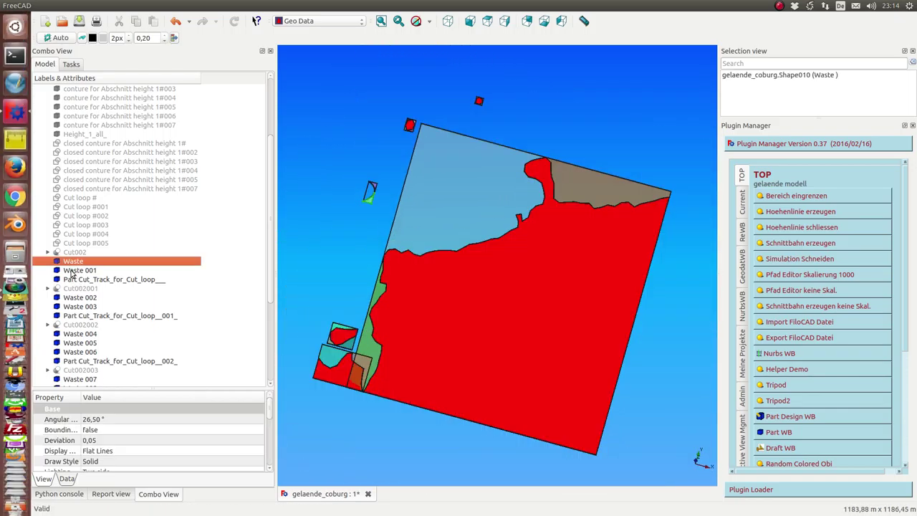
{"action": "left_click", "coordinate": [72, 270], "text": "ctrl"}
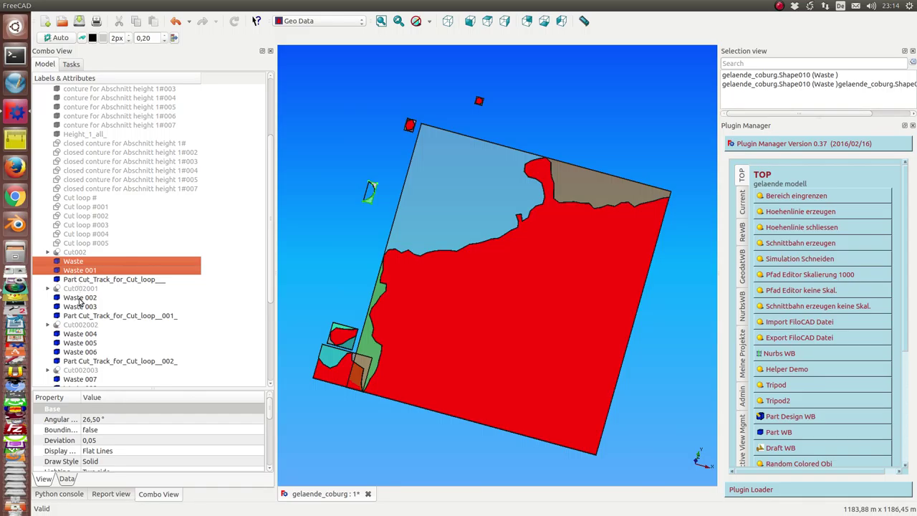
{"action": "left_click", "coordinate": [79, 298], "text": "ctrl"}
{"action": "left_click", "coordinate": [84, 307], "text": "ctrl"}
{"action": "left_click", "coordinate": [90, 334], "text": "ctrl"}
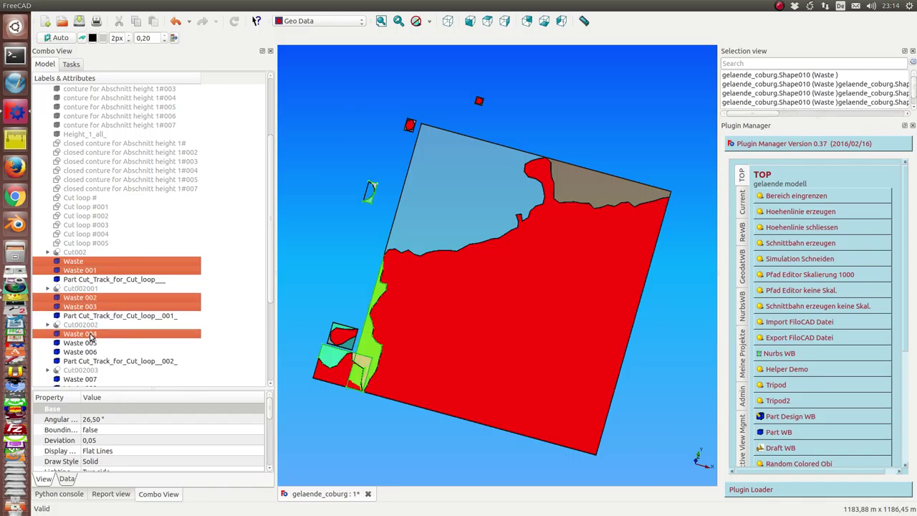
{"action": "key", "text": "Delete"}
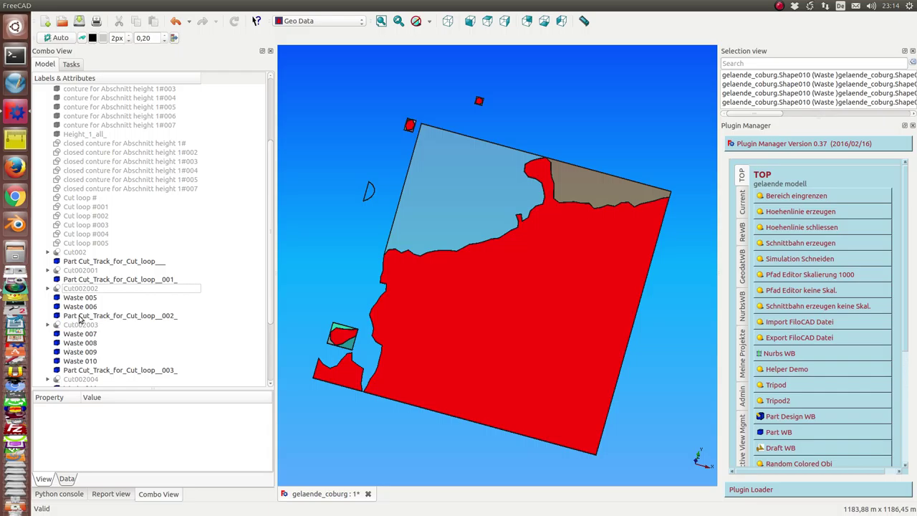
Delete Waste pieces 005 through 010
{"action": "left_click", "coordinate": [77, 299]}
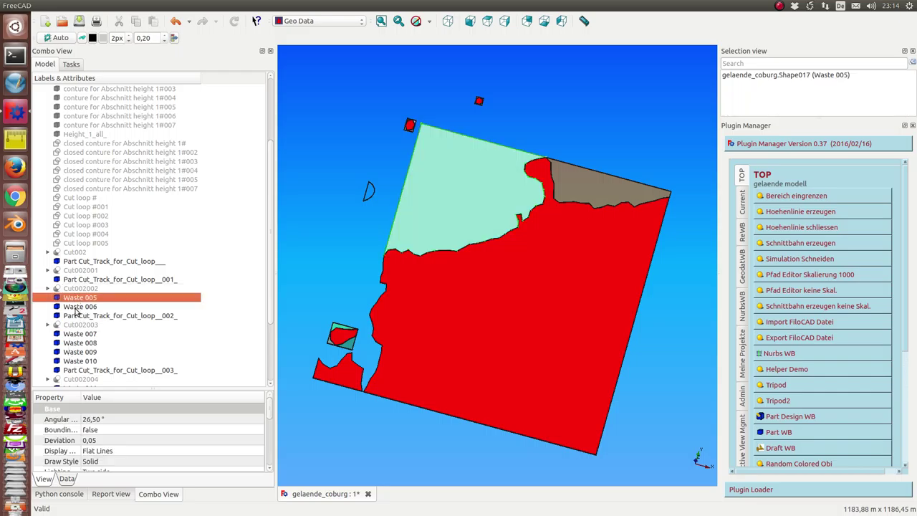
{"action": "left_click", "coordinate": [75, 308], "text": "ctrl"}
{"action": "left_click", "coordinate": [78, 334], "text": "ctrl"}
{"action": "left_click", "coordinate": [81, 343], "text": "ctrl"}
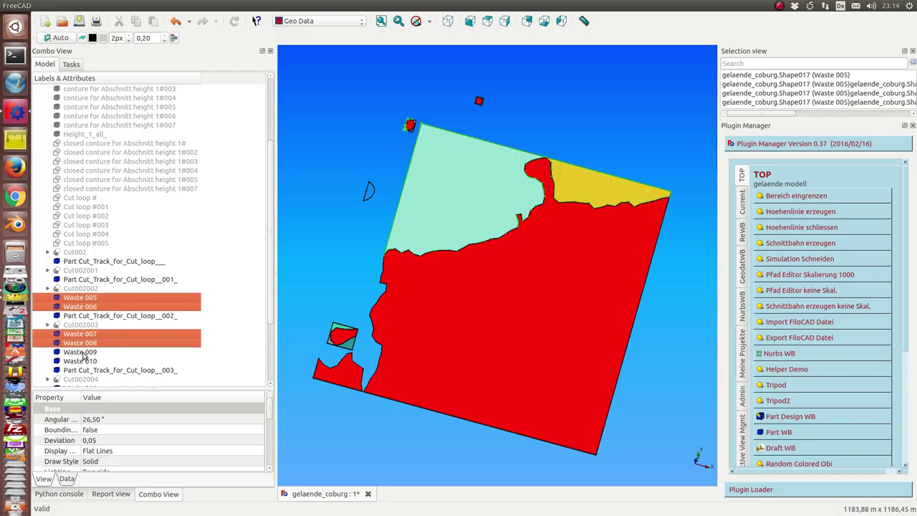
{"action": "left_click", "coordinate": [83, 352], "text": "ctrl"}
{"action": "left_click", "coordinate": [86, 361], "text": "ctrl"}
{"action": "key", "text": "Delete"}
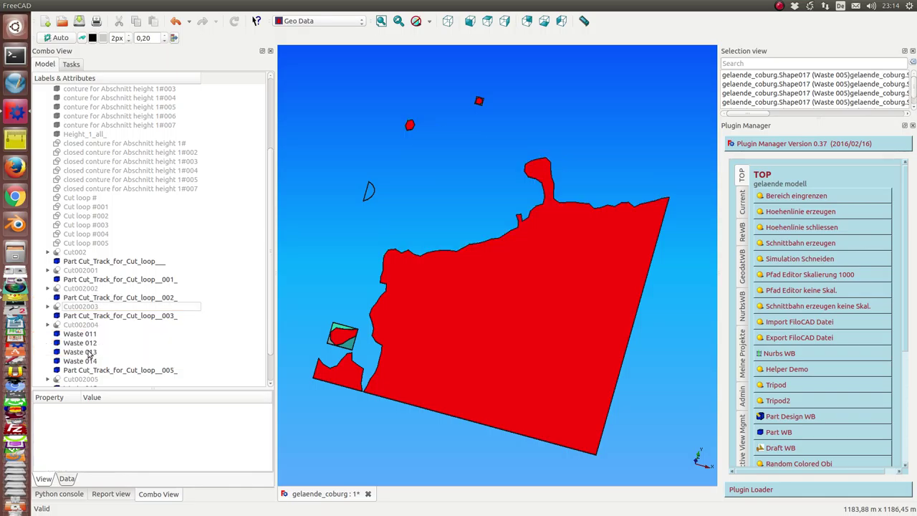
Delete Waste pieces 015 through 017
{"action": "left_click", "coordinate": [75, 352]}
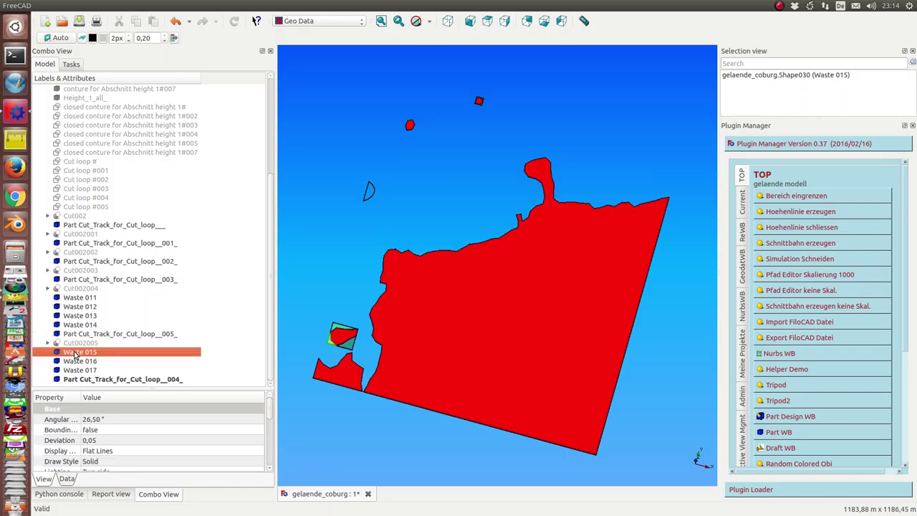
{"action": "left_click", "coordinate": [78, 362], "text": "ctrl"}
{"action": "left_click", "coordinate": [80, 370], "text": "ctrl"}
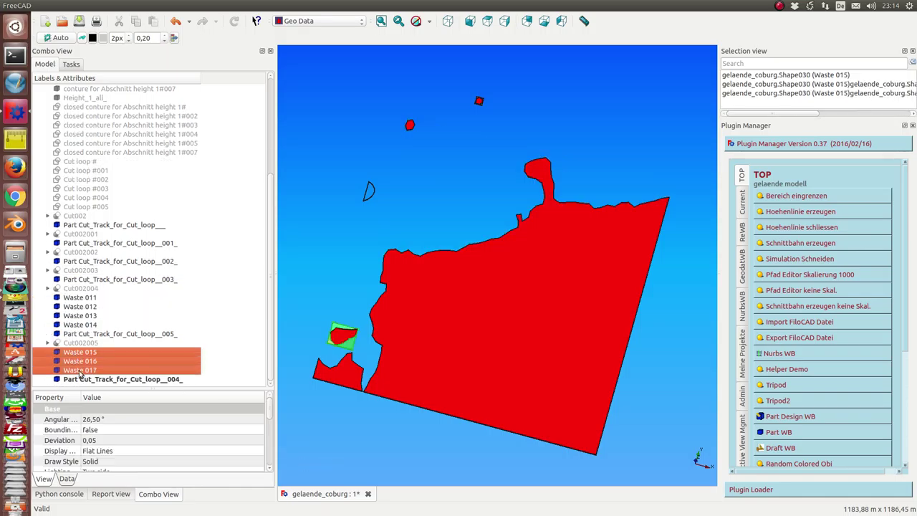
{"action": "key", "text": "Delete"}
{"action": "mouse_move", "coordinate": [362, 383]}
{"action": "middle_mouse_down"}
{"action": "mouse_move", "coordinate": [539, 431]}
{"action": "mouse_move", "coordinate": [549, 446]}
{"action": "middle_mouse_up"}
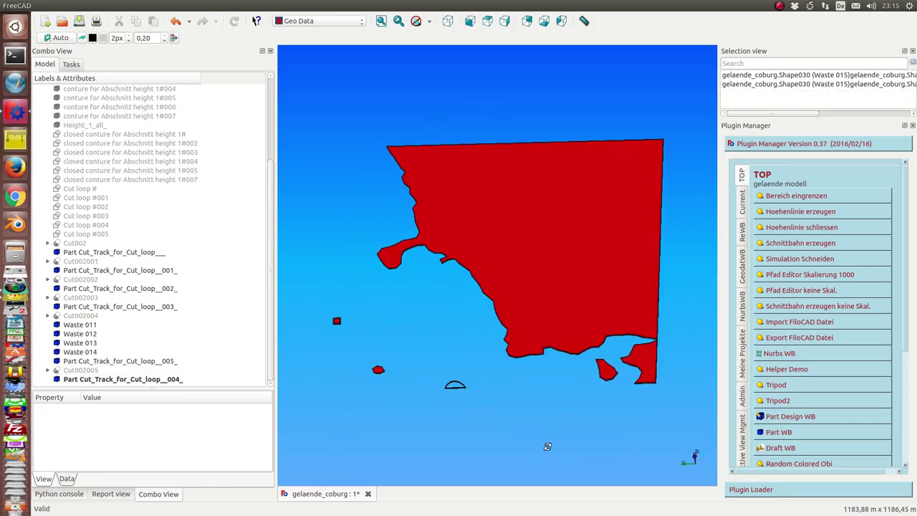
{"action": "scroll", "coordinate": [250, 185], "scroll_direction": "up", "scroll_amount": 5}
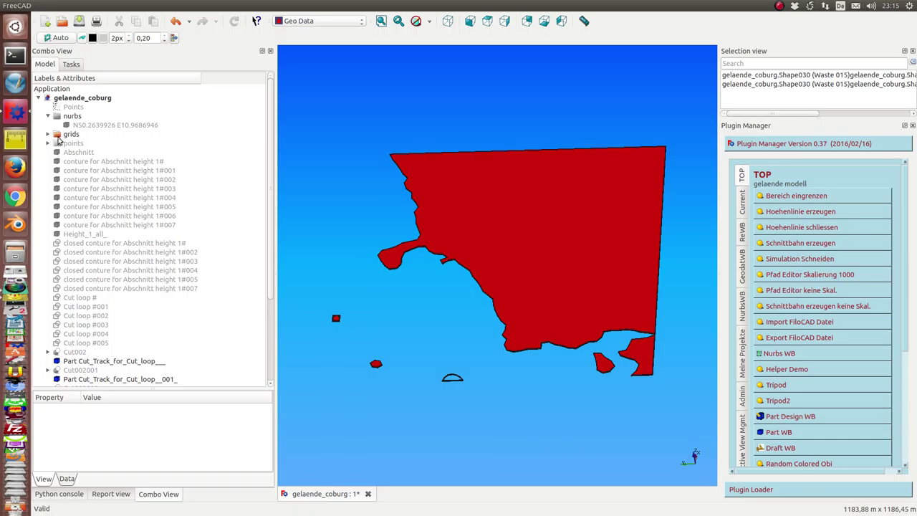
Make the Abschnitt terrain surface visible again
{"action": "left_click", "coordinate": [72, 152]}
{"action": "key", "text": "space"}
{"action": "mouse_move", "coordinate": [518, 469]}
{"action": "middle_mouse_down"}
{"action": "mouse_move", "coordinate": [494, 389]}
{"action": "mouse_move", "coordinate": [475, 383]}
{"action": "mouse_move", "coordinate": [501, 445]}
{"action": "middle_mouse_up"}
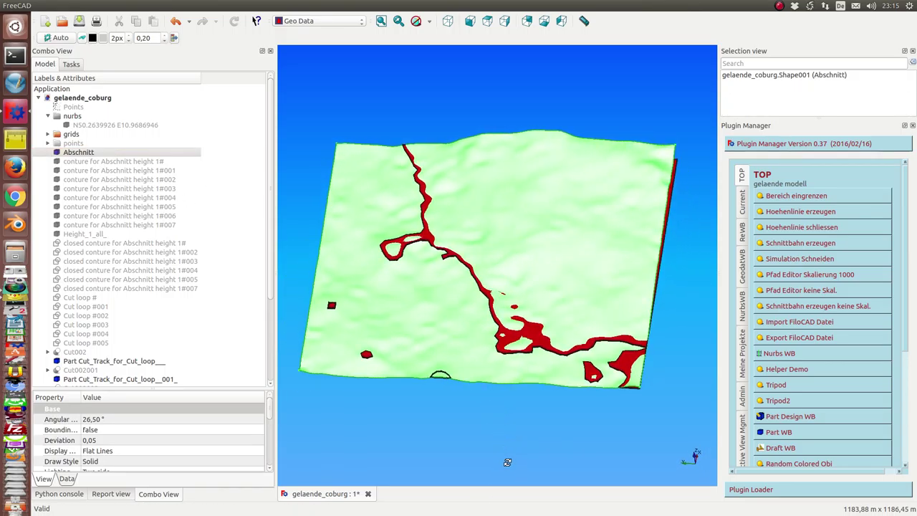
Generate contour lines at a height of 4 m on Abschnitt
{"action": "left_click", "coordinate": [793, 213]}
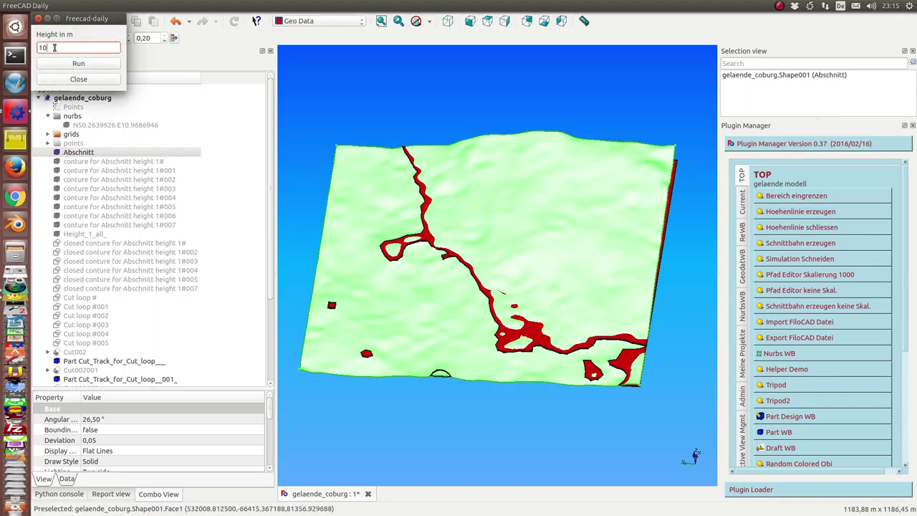
{"action": "left_click_drag", "start_coordinate": [53, 48], "coordinate": [29, 49]}
{"action": "type", "text": "4"}
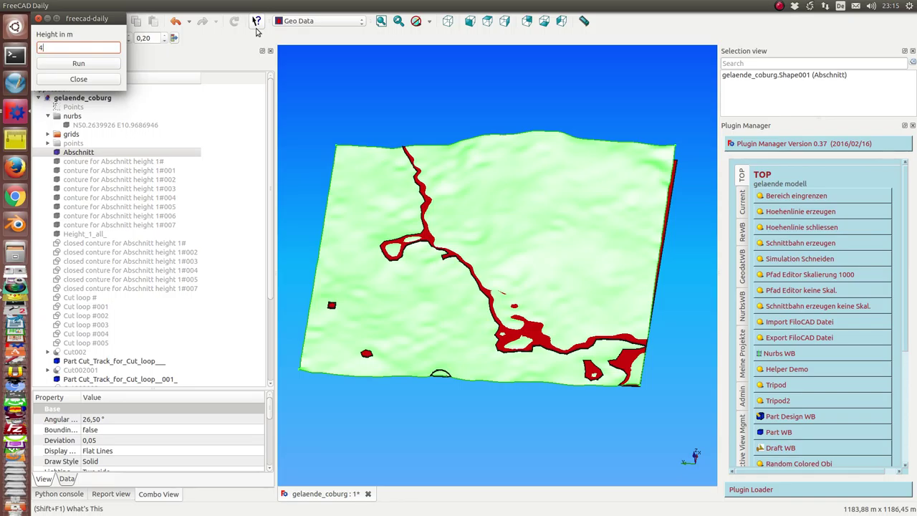
{"action": "left_click", "coordinate": [68, 64]}
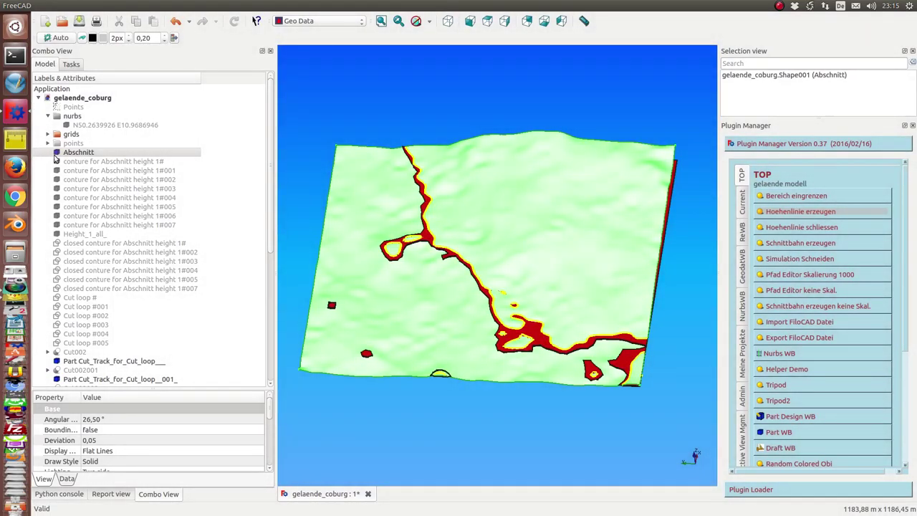
{"action": "left_click", "coordinate": [78, 154]}
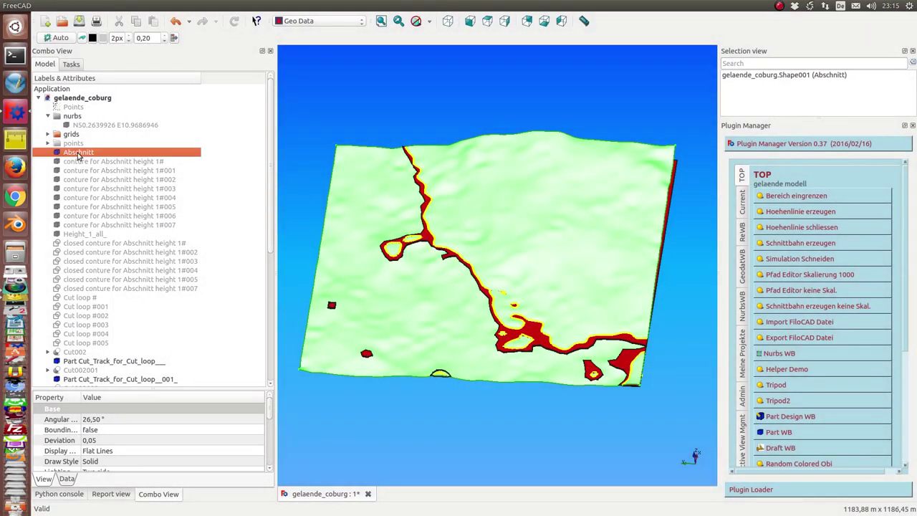
Toggle the green terrain surface off and on, then orbit to a steeper top-down view
{"action": "key", "text": "space"}
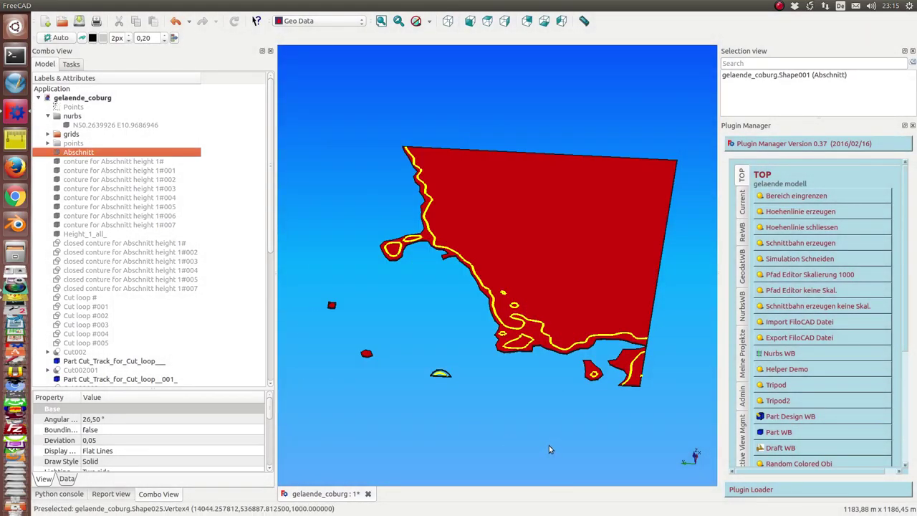
{"action": "key", "text": "space"}
{"action": "scroll", "coordinate": [544, 436], "scroll_direction": "up", "scroll_amount": 3}
{"action": "scroll", "coordinate": [565, 439], "scroll_direction": "up", "scroll_amount": 3}
{"action": "scroll", "coordinate": [556, 438], "scroll_direction": "up", "scroll_amount": 3}
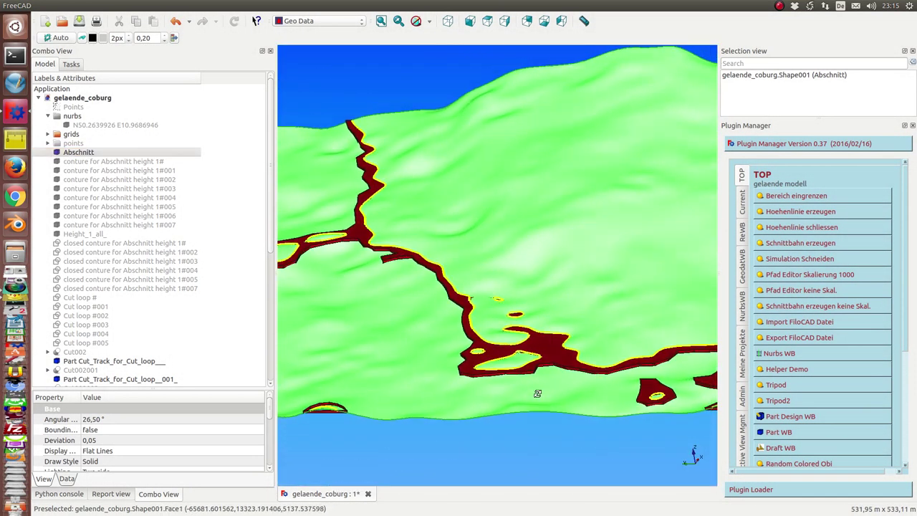
{"action": "middle_click_drag", "start_coordinate": [537, 393], "coordinate": [492, 348]}
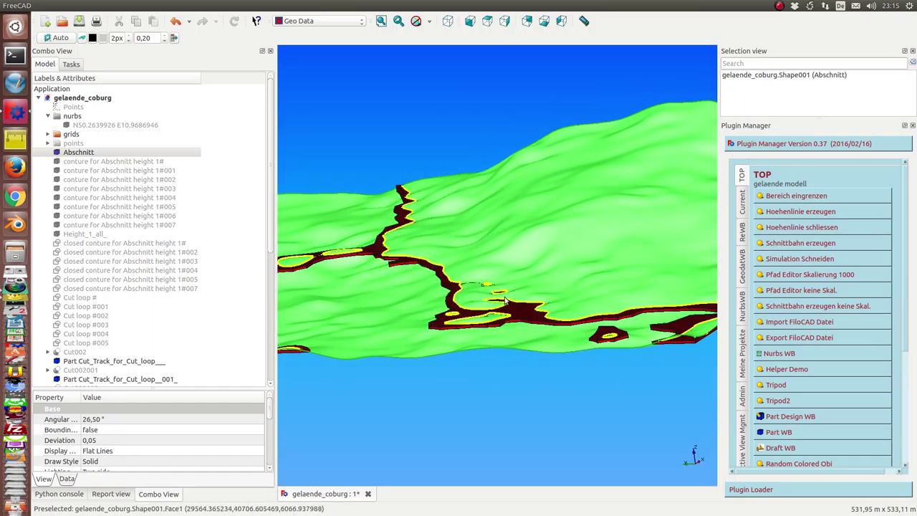
{"action": "mouse_move", "coordinate": [342, 317]}
{"action": "middle_mouse_down"}
{"action": "mouse_move", "coordinate": [362, 330]}
{"action": "mouse_move", "coordinate": [344, 316]}
{"action": "middle_mouse_up"}
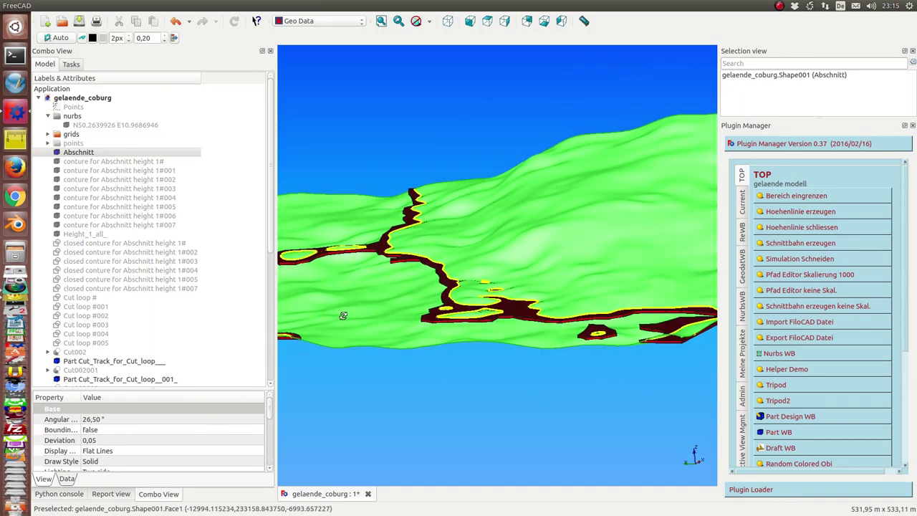
{"action": "mouse_move", "coordinate": [434, 344]}
{"action": "middle_mouse_down"}
{"action": "mouse_move", "coordinate": [434, 378]}
{"action": "mouse_move", "coordinate": [501, 298]}
{"action": "middle_mouse_up"}
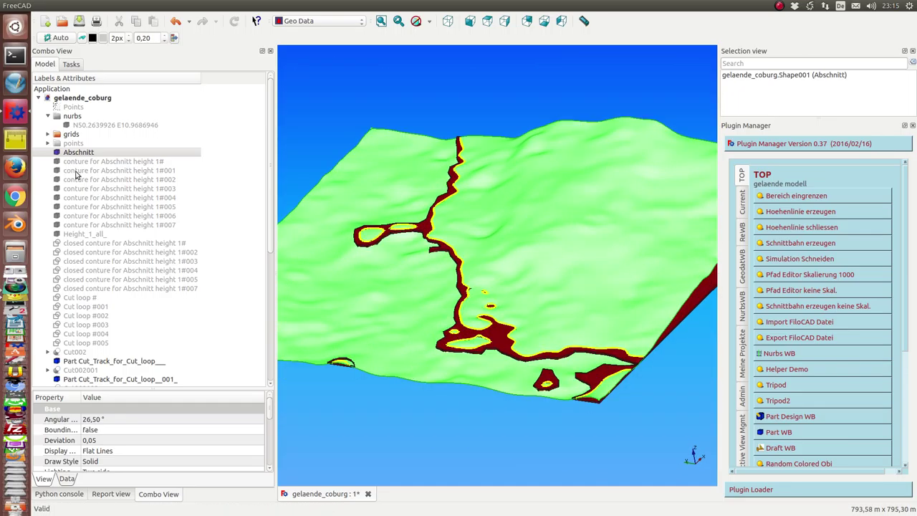
Hide the Abschnitt terrain surface and look around the remaining red cut paths
{"action": "left_click", "coordinate": [76, 153]}
{"action": "key", "text": "space"}
{"action": "middle_click_drag", "start_coordinate": [444, 337], "coordinate": [487, 380]}
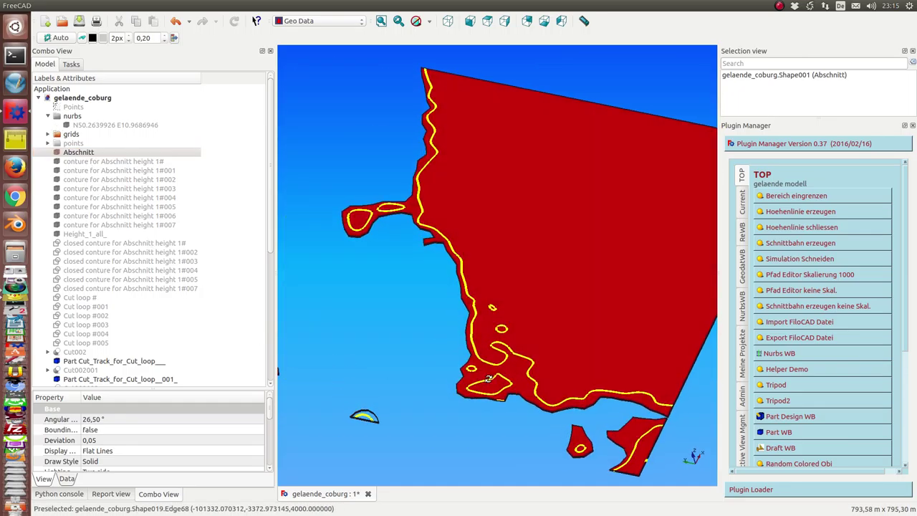
{"action": "scroll", "coordinate": [330, 311], "scroll_direction": "down", "scroll_amount": 3}
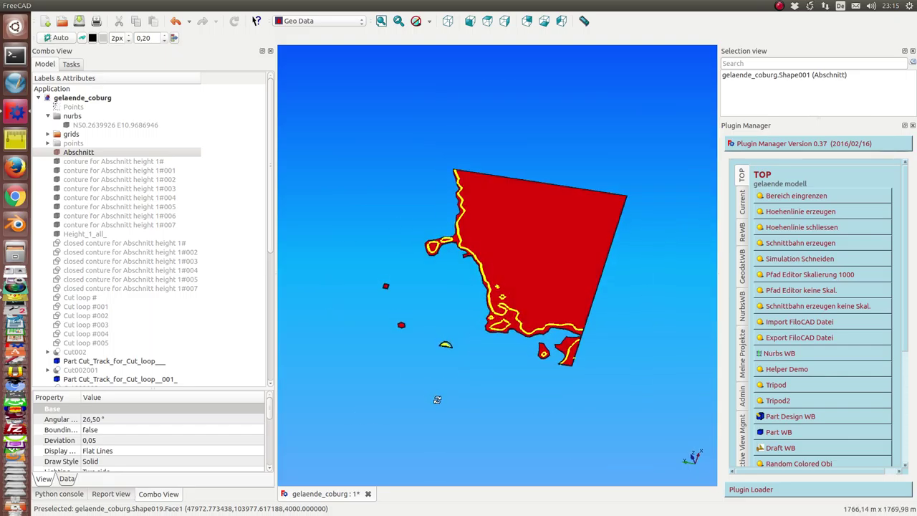
{"action": "middle_click_drag", "start_coordinate": [437, 399], "coordinate": [443, 415]}
{"action": "scroll", "coordinate": [158, 329], "scroll_direction": "down", "scroll_amount": 5}
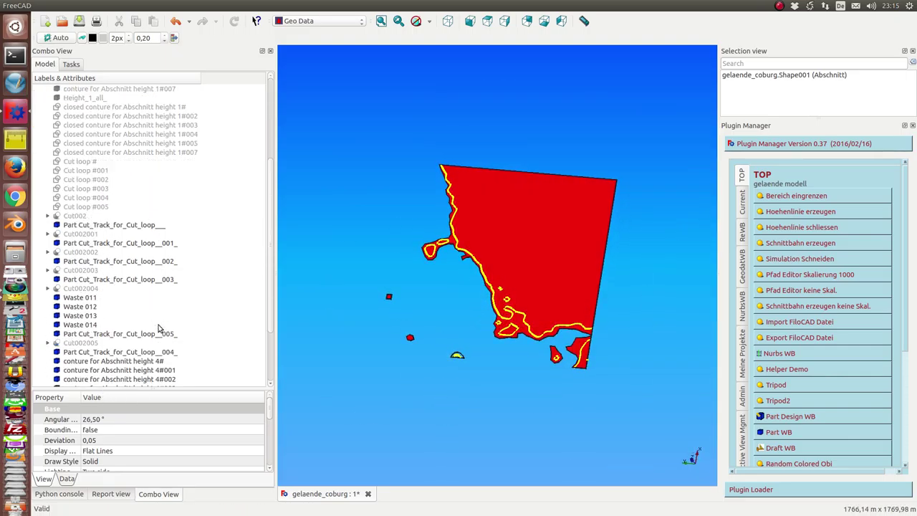
{"action": "scroll", "coordinate": [158, 329], "scroll_direction": "down", "scroll_amount": 3}
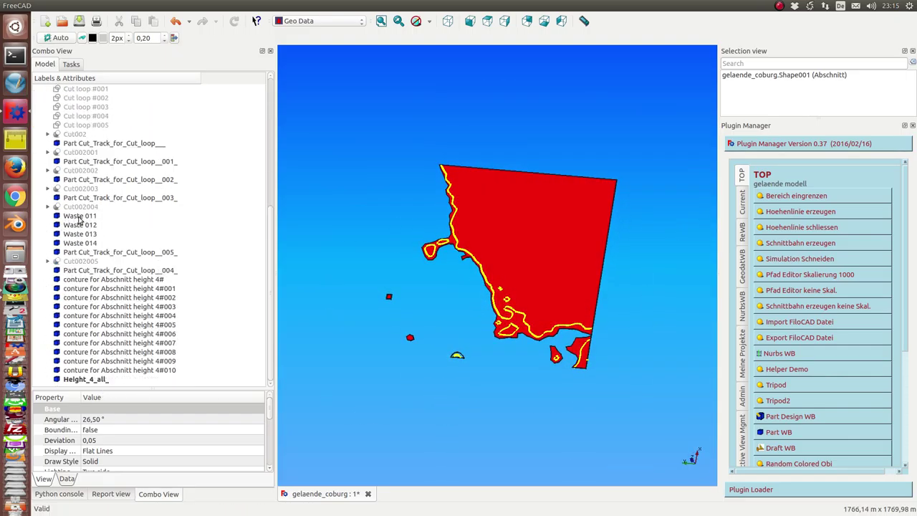
Close height-4 contours 4# through 4#010 using Hoehenlinie schliessen
{"action": "left_click", "coordinate": [84, 380]}
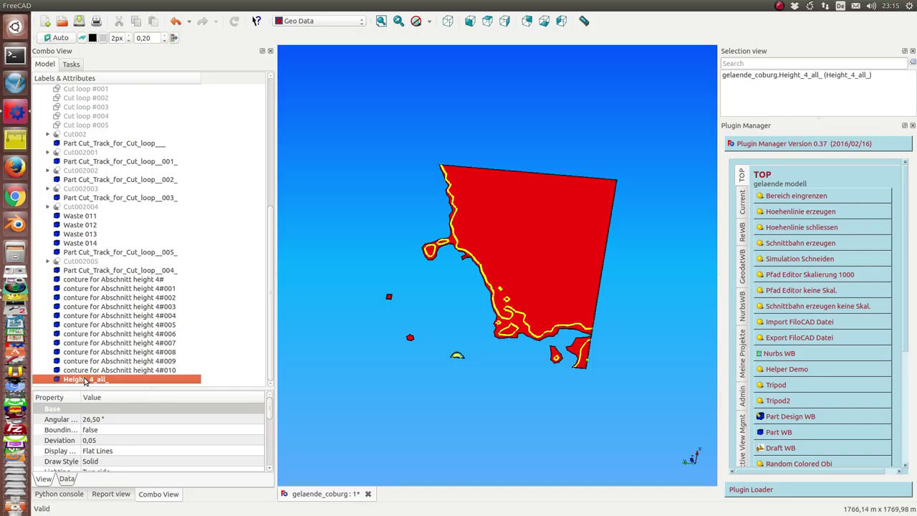
{"action": "left_click", "coordinate": [111, 280]}
{"action": "key", "text": "shift+Down"}
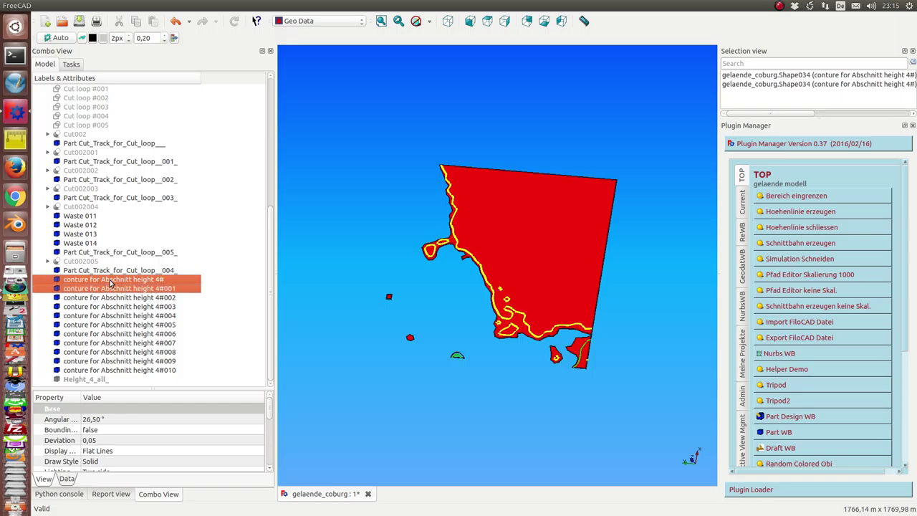
{"action": "key", "text": "shift+Down"}
{"action": "key", "text": "shift+Down"}
{"action": "key", "text": "shift+Down"}
{"action": "key", "text": "shift+Down"}
{"action": "key", "text": "shift+Down"}
{"action": "key", "text": "shift+Down"}
{"action": "key", "text": "shift+Down"}
{"action": "key", "text": "shift+Down"}
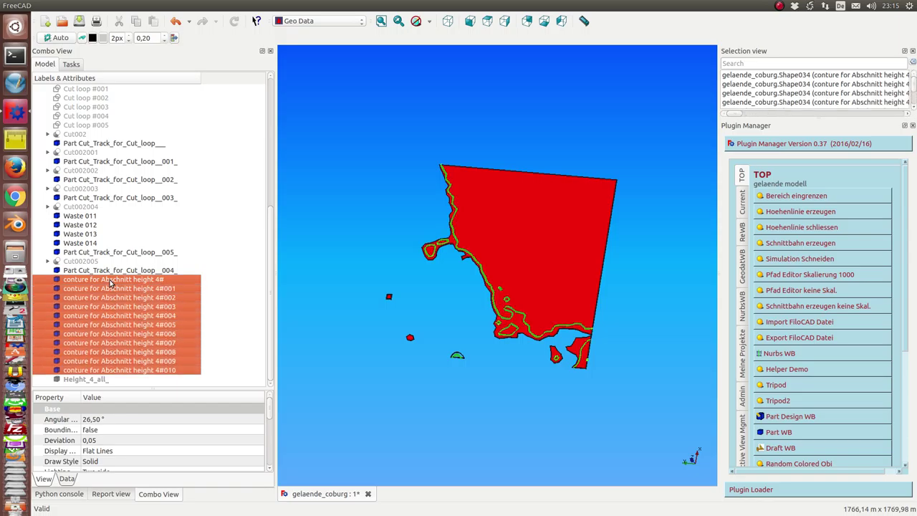
{"action": "left_click", "coordinate": [803, 228]}
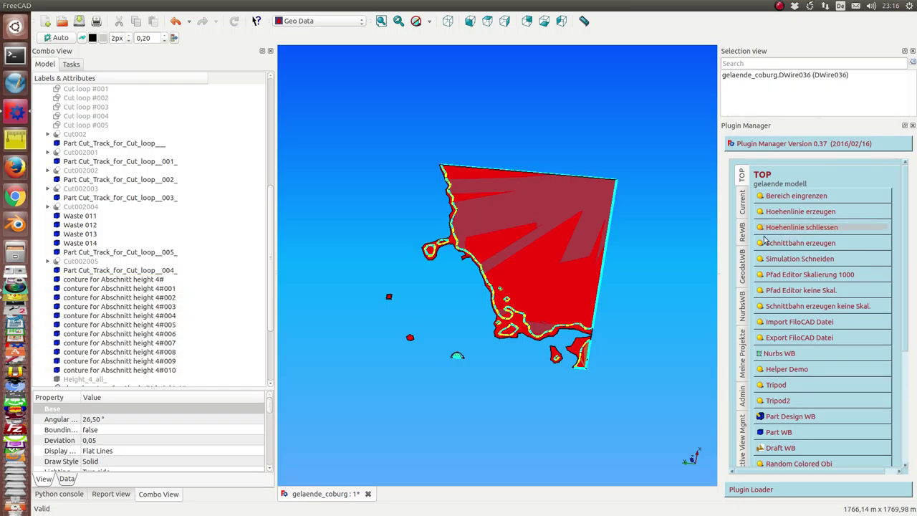
{"action": "middle_click_drag", "start_coordinate": [516, 449], "coordinate": [418, 419]}
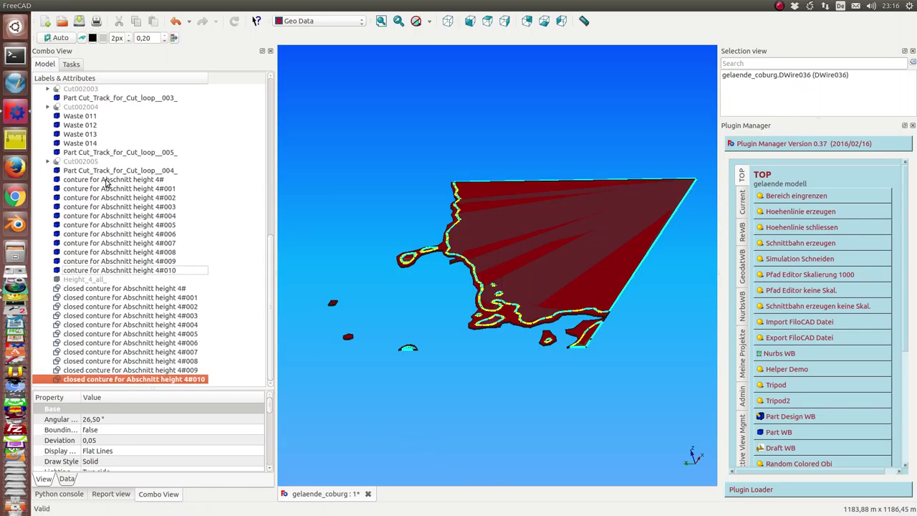
Hide the open height-4 contours 4# through 4#010
{"action": "left_click", "coordinate": [106, 181]}
{"action": "key", "text": "shift+Down"}
{"action": "key", "text": "shift+Down"}
{"action": "key", "text": "shift+Down"}
{"action": "key", "text": "shift+Down"}
{"action": "key", "text": "shift+Down"}
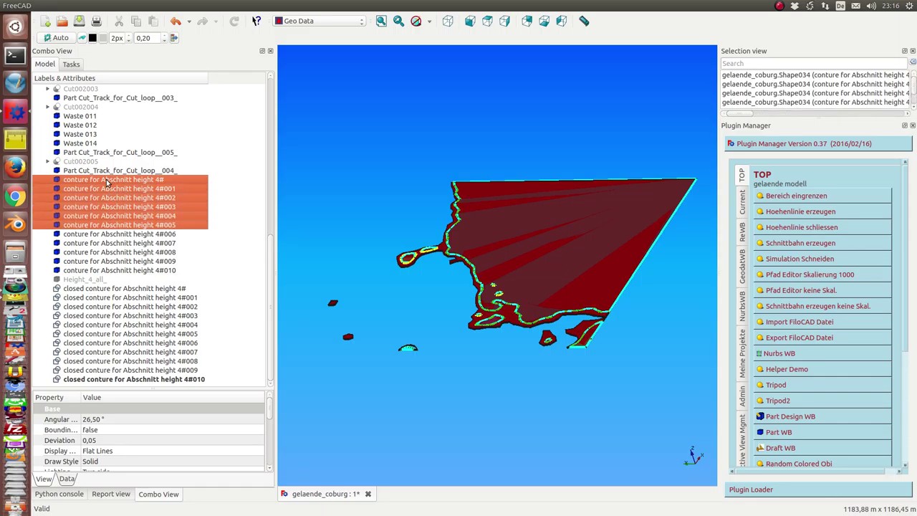
{"action": "key", "text": "shift+Down"}
{"action": "key", "text": "shift+Down"}
{"action": "key", "text": "shift+Down"}
{"action": "key", "text": "shift+Down"}
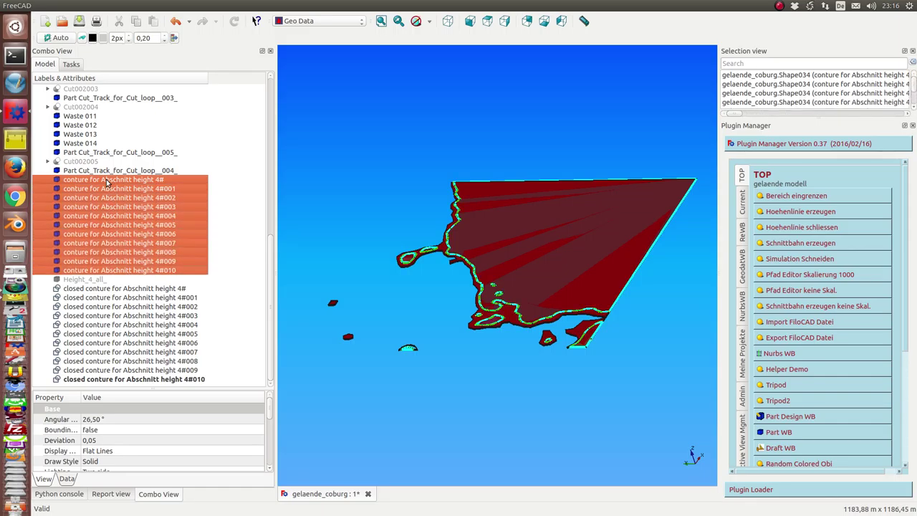
{"action": "key", "text": "space"}
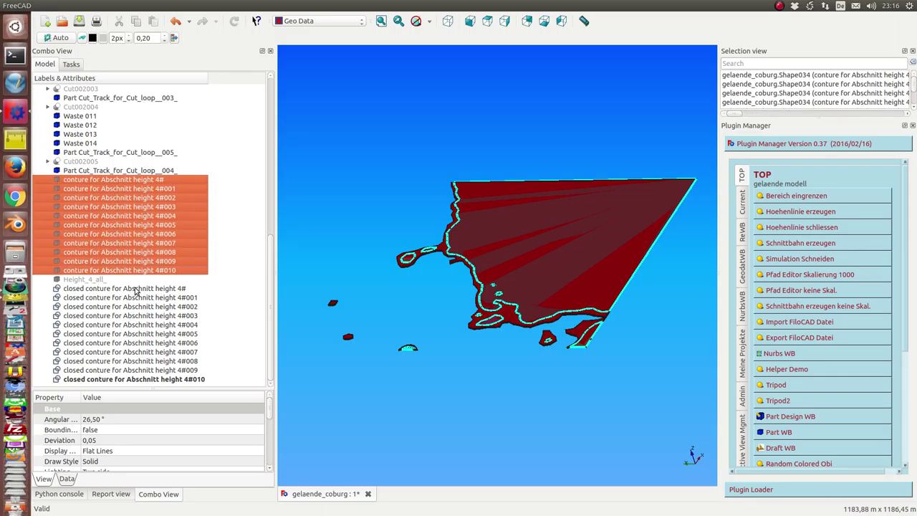
Inspect closed contours 4#002 through 4#008 one by one in the model
{"action": "left_click", "coordinate": [140, 334]}
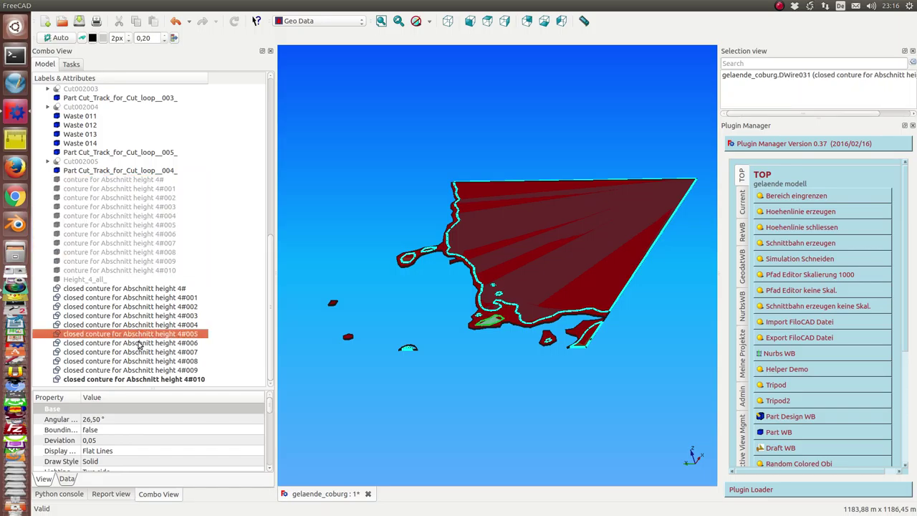
{"action": "left_click", "coordinate": [139, 344]}
{"action": "left_click", "coordinate": [132, 316]}
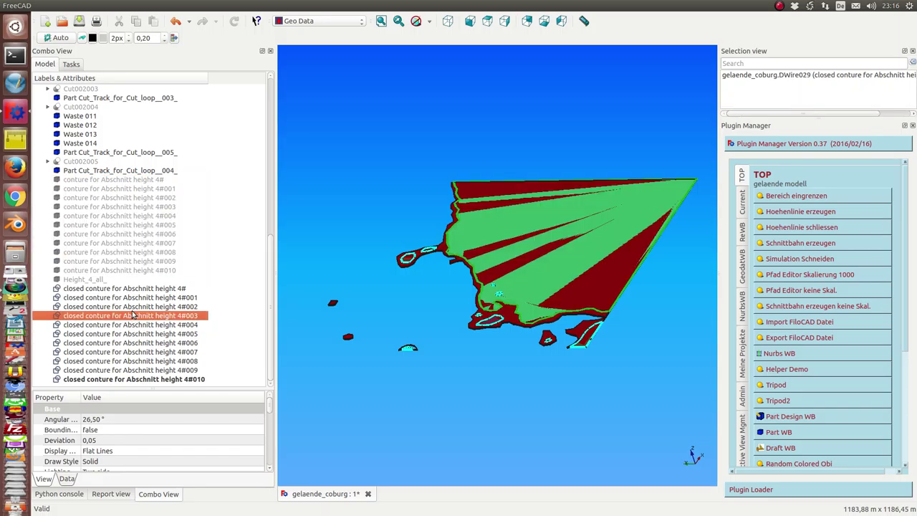
{"action": "key", "text": "Up"}
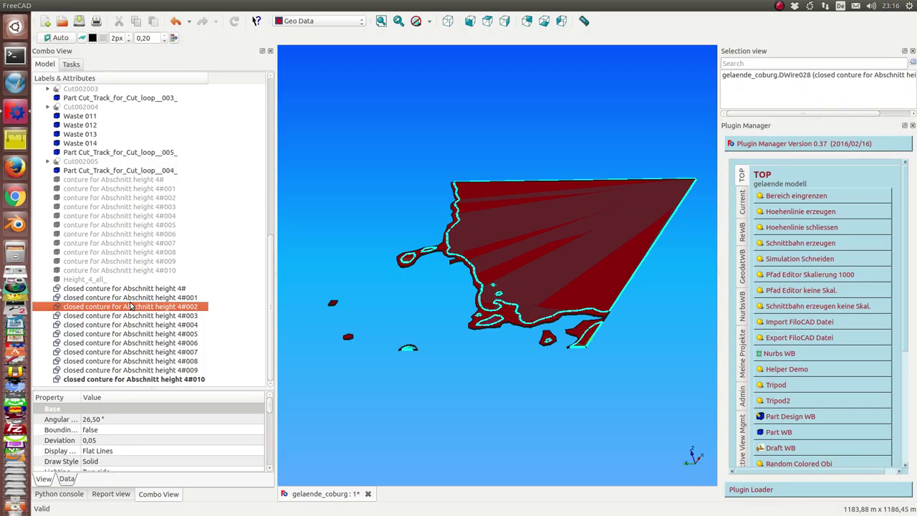
{"action": "left_click", "coordinate": [134, 344]}
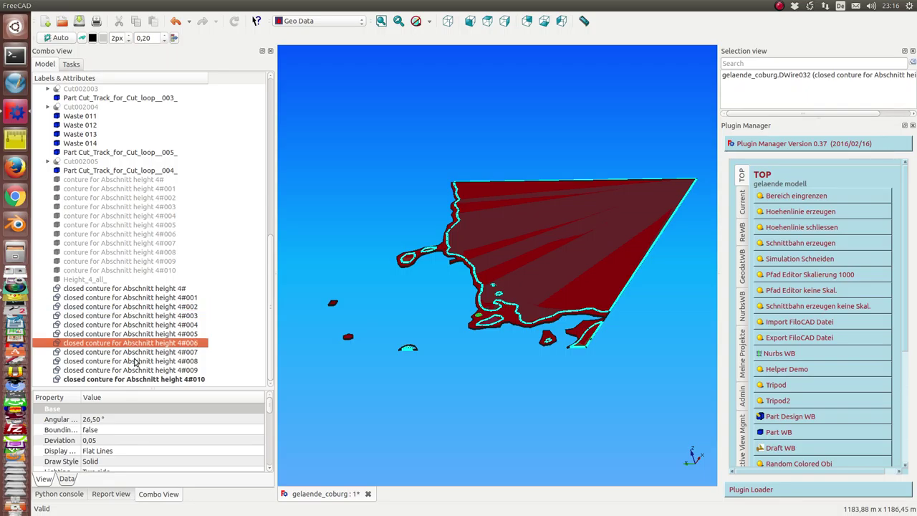
{"action": "left_click", "coordinate": [134, 353]}
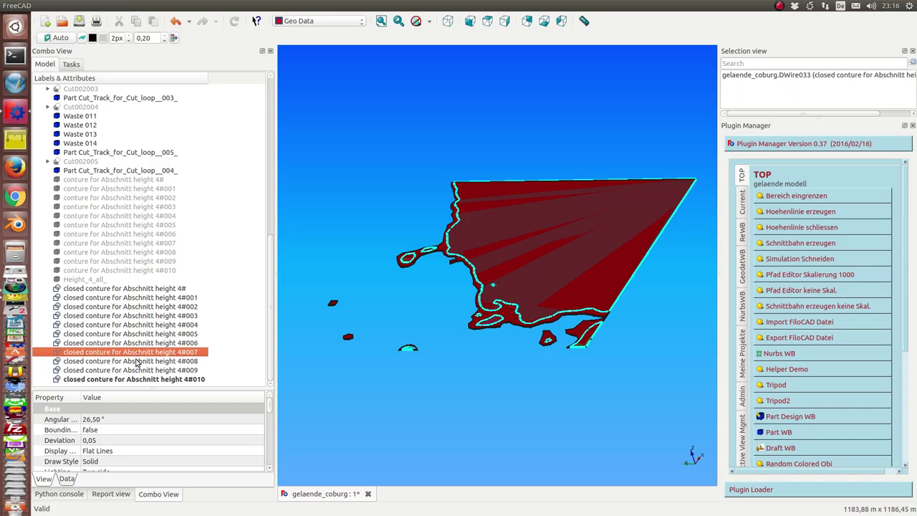
{"action": "left_click", "coordinate": [136, 362]}
{"action": "mouse_move", "coordinate": [495, 367]}
{"action": "middle_mouse_down"}
{"action": "mouse_move", "coordinate": [487, 378]}
{"action": "mouse_move", "coordinate": [506, 377]}
{"action": "middle_mouse_up"}
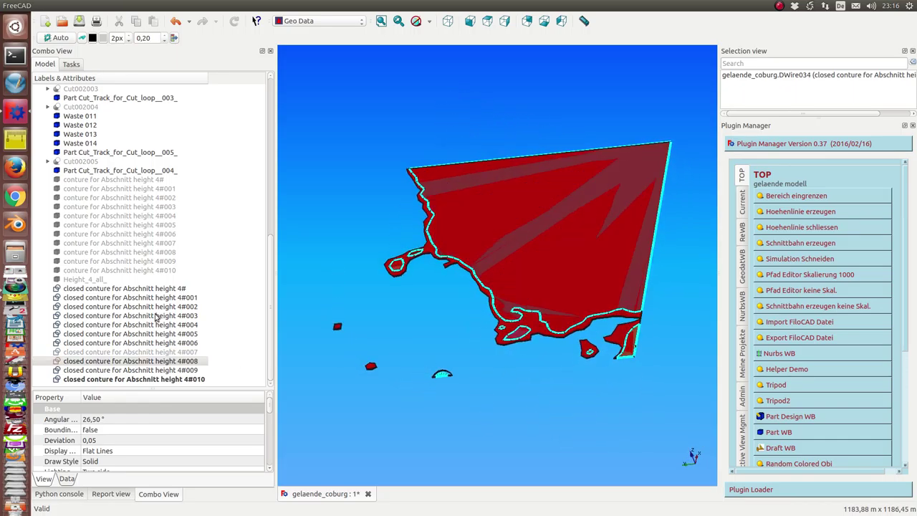
{"action": "left_click", "coordinate": [108, 288]}
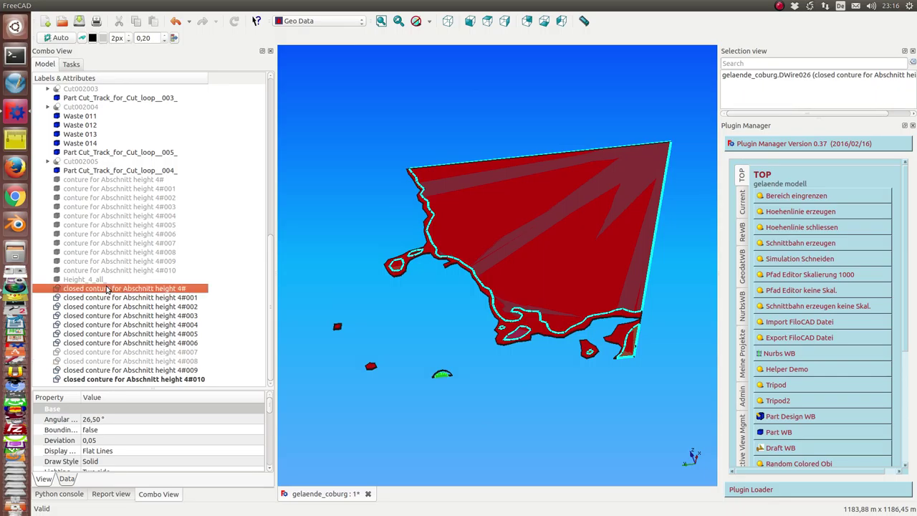
Generate cut tracks with Schnittbahn erzeugen from closed contours 4#–4#006, then 4#009 and 4#010
{"action": "key", "text": "shift+Down"}
{"action": "key", "text": "shift+Down"}
{"action": "key", "text": "shift+Down"}
{"action": "key", "text": "shift+Down"}
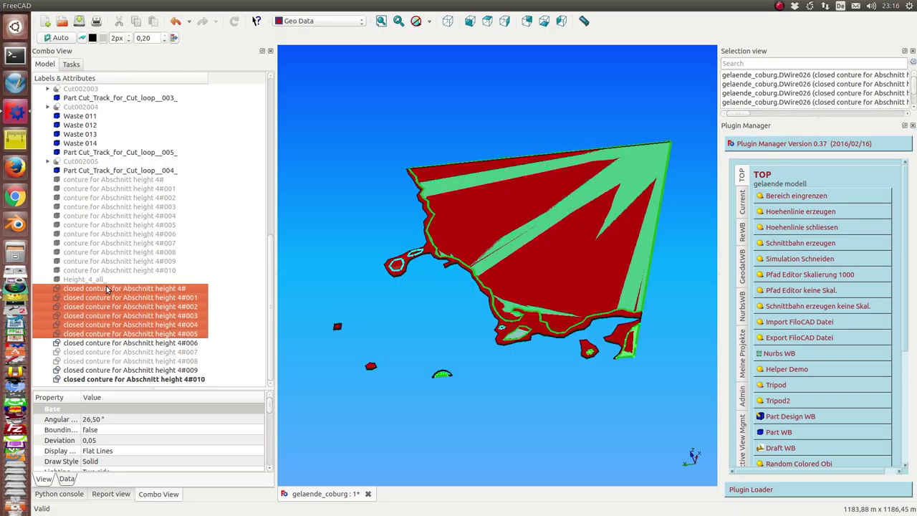
{"action": "key", "text": "shift+Down"}
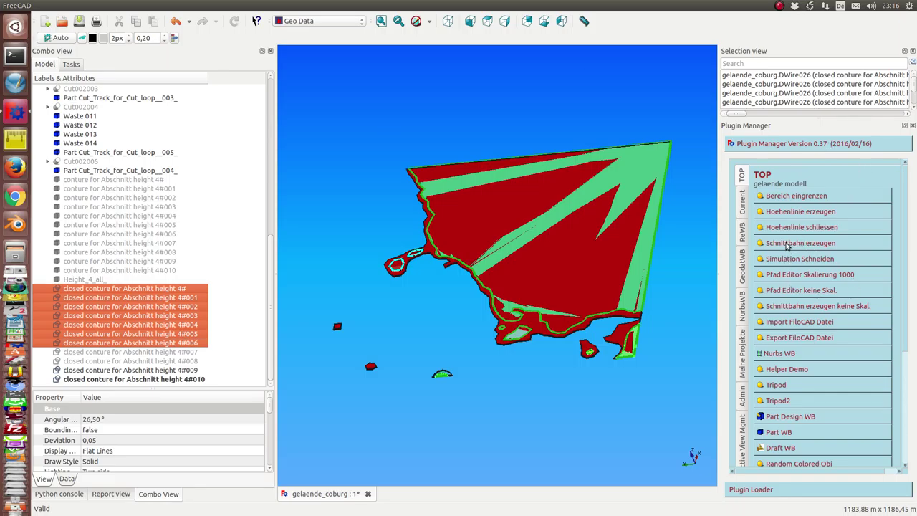
{"action": "left_click", "coordinate": [786, 245]}
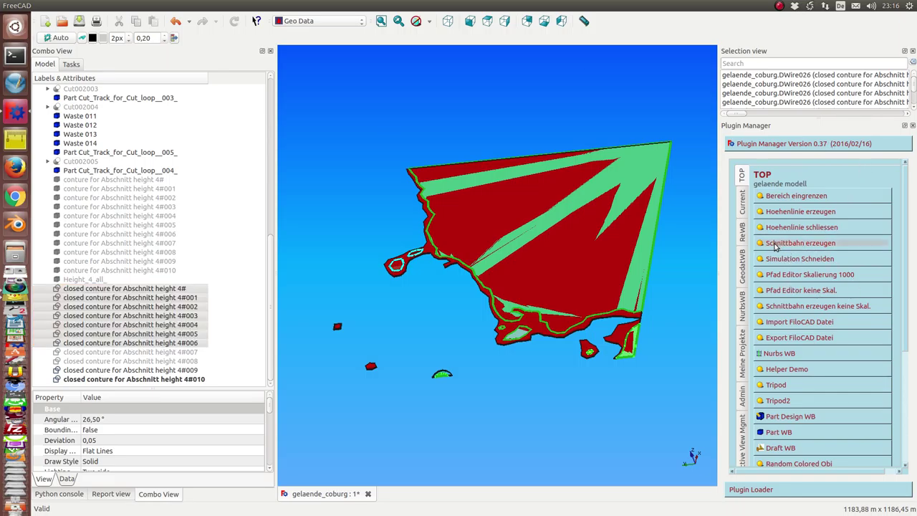
{"action": "left_click", "coordinate": [183, 371]}
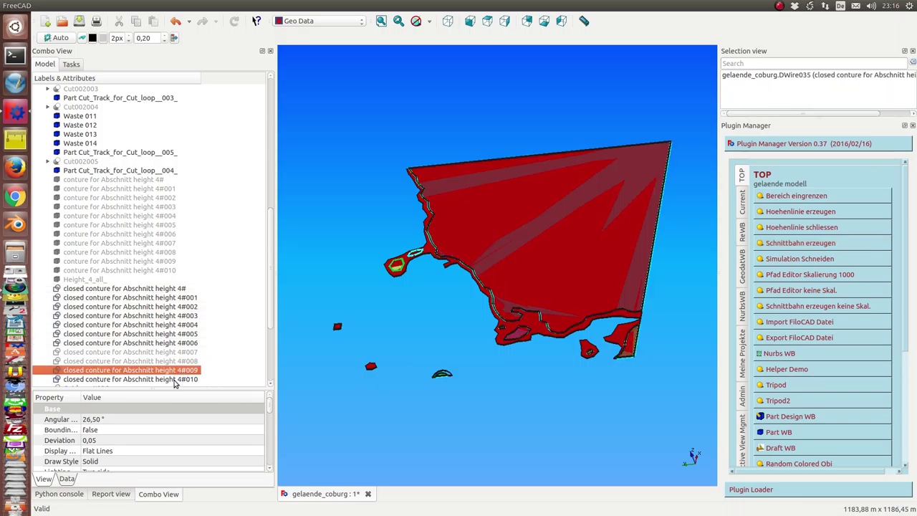
{"action": "left_click", "coordinate": [174, 379], "text": "ctrl"}
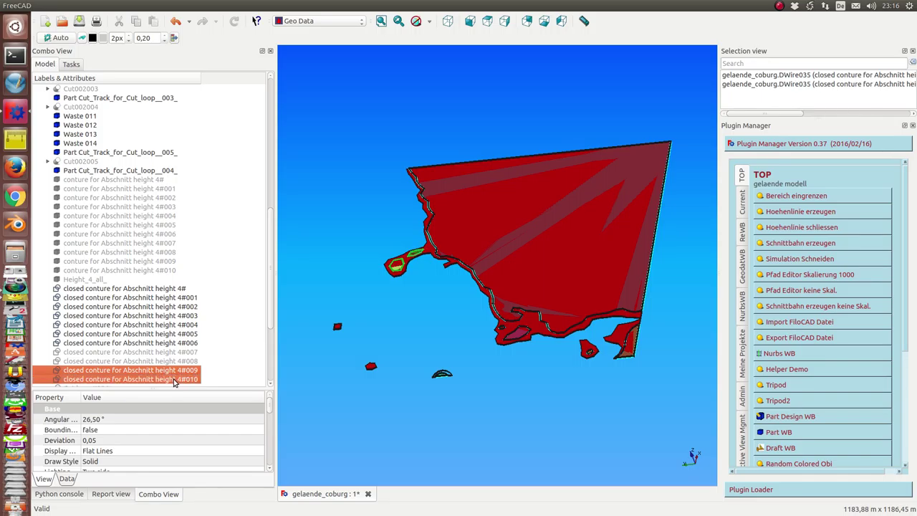
{"action": "left_click", "coordinate": [788, 245]}
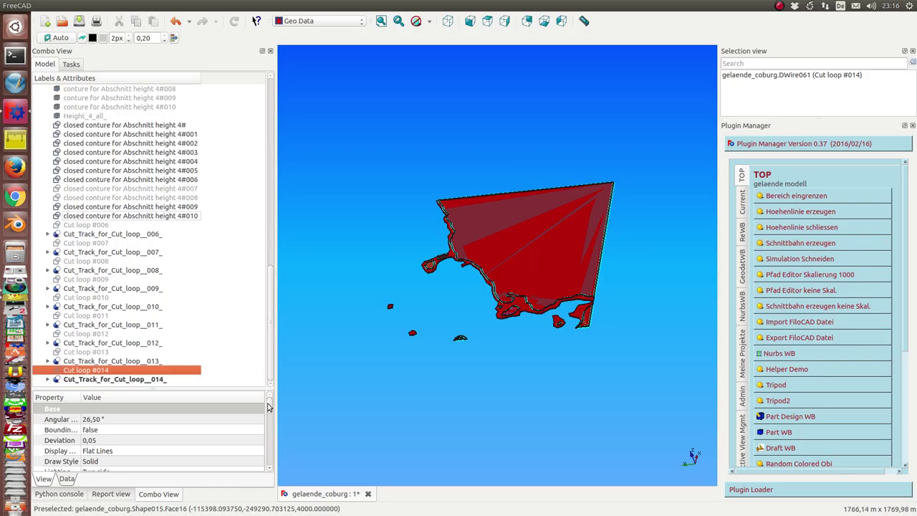
Hide every closed height-4 contour, from 4#010 back up to 4#
{"action": "left_click", "coordinate": [134, 206]}
{"action": "key", "text": "space"}
{"action": "left_click", "coordinate": [136, 215]}
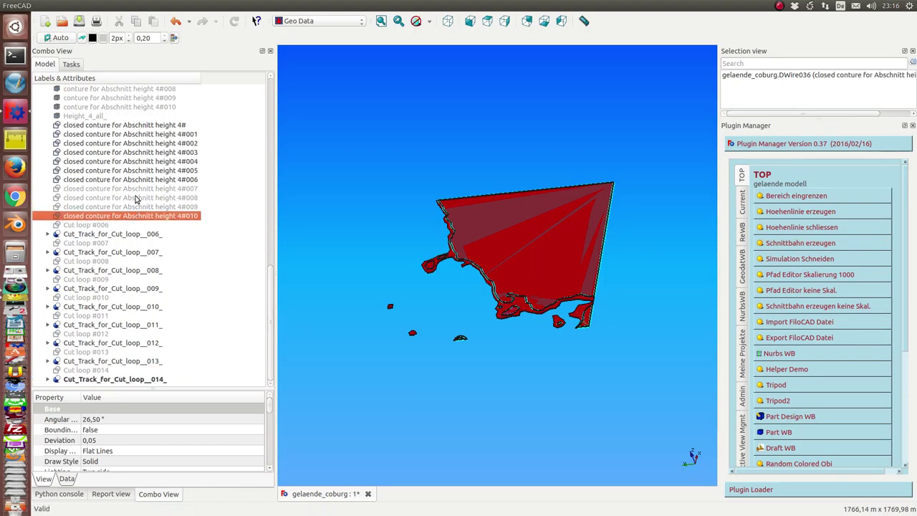
{"action": "left_click", "coordinate": [142, 180]}
{"action": "key", "text": "space"}
{"action": "left_click", "coordinate": [141, 170]}
{"action": "left_click", "coordinate": [140, 161]}
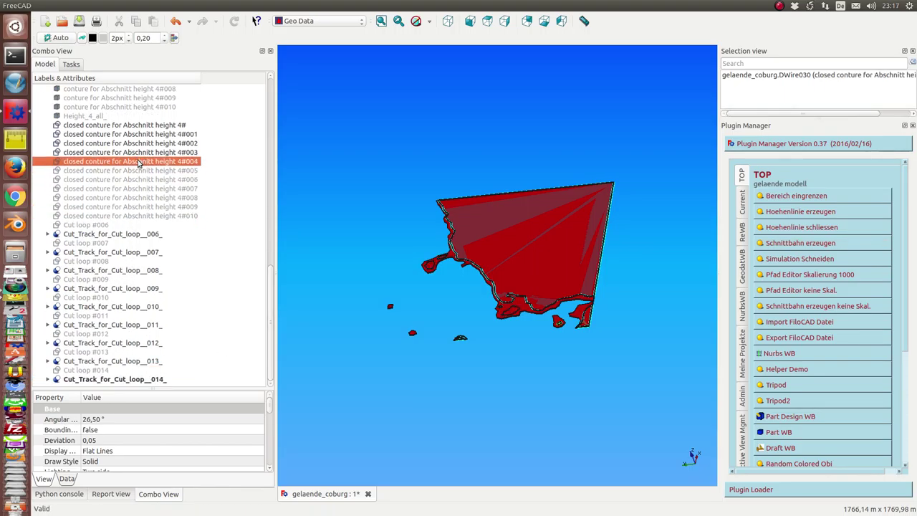
{"action": "key", "text": "space"}
{"action": "left_click", "coordinate": [134, 153]}
{"action": "key", "text": "space"}
{"action": "left_click", "coordinate": [136, 144]}
{"action": "key", "text": "space"}
{"action": "left_click", "coordinate": [133, 134]}
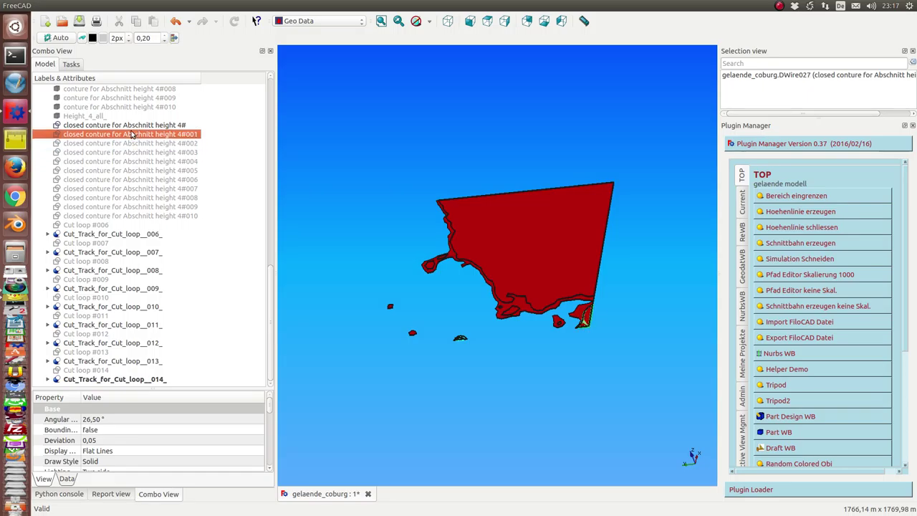
{"action": "key", "text": "space"}
{"action": "left_click", "coordinate": [132, 126]}
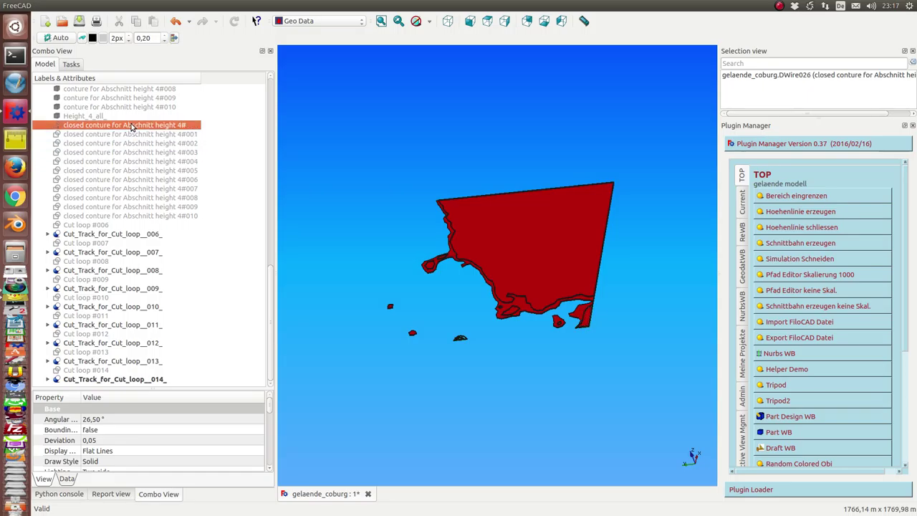
Clear the selection, select cut track 006 and orbit the terrain
{"action": "left_click", "coordinate": [342, 370]}
{"action": "scroll", "coordinate": [406, 363], "scroll_direction": "up", "scroll_amount": 2}
{"action": "scroll", "coordinate": [405, 363], "scroll_direction": "up", "scroll_amount": 2}
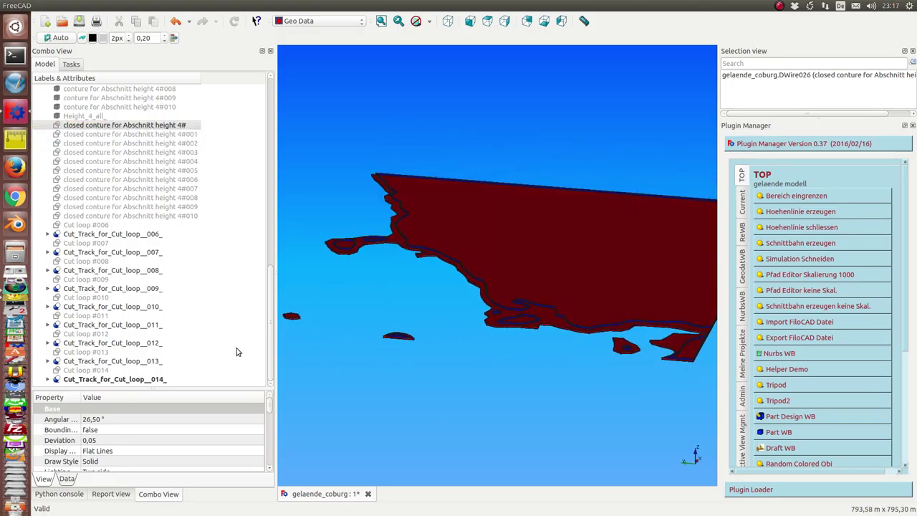
{"action": "left_click", "coordinate": [112, 234]}
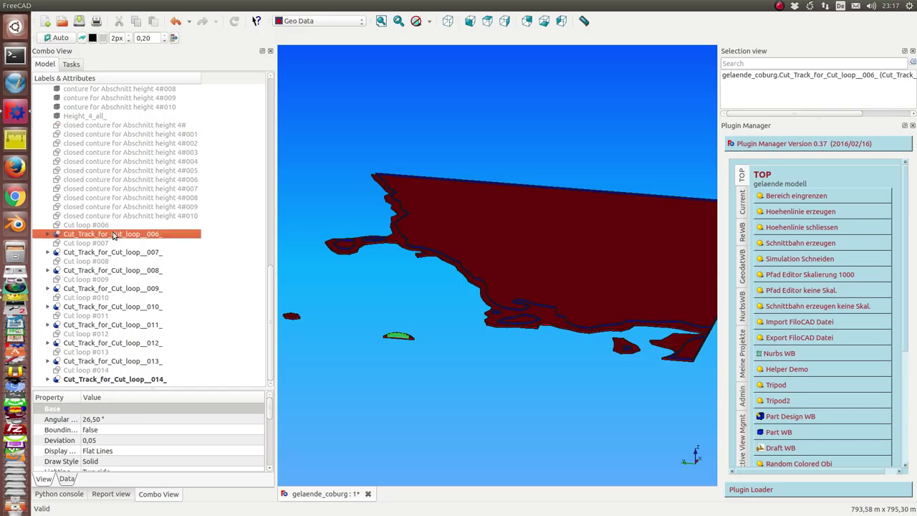
{"action": "mouse_move", "coordinate": [341, 291]}
{"action": "middle_mouse_down"}
{"action": "mouse_move", "coordinate": [301, 313]}
{"action": "mouse_move", "coordinate": [285, 356]}
{"action": "mouse_move", "coordinate": [294, 338]}
{"action": "middle_mouse_up"}
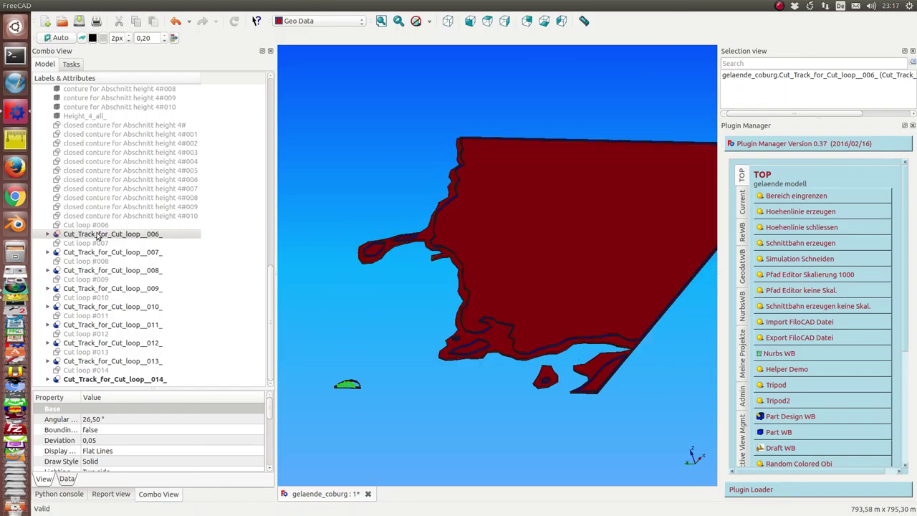
Run Simulation Schneiden on cut tracks 006, 007 and 009 in turn
{"action": "left_click", "coordinate": [797, 260]}
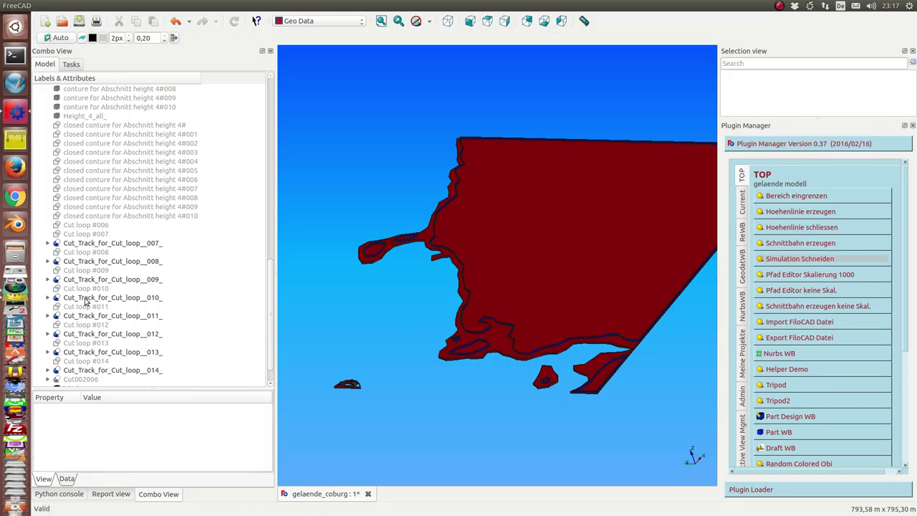
{"action": "left_click", "coordinate": [139, 246]}
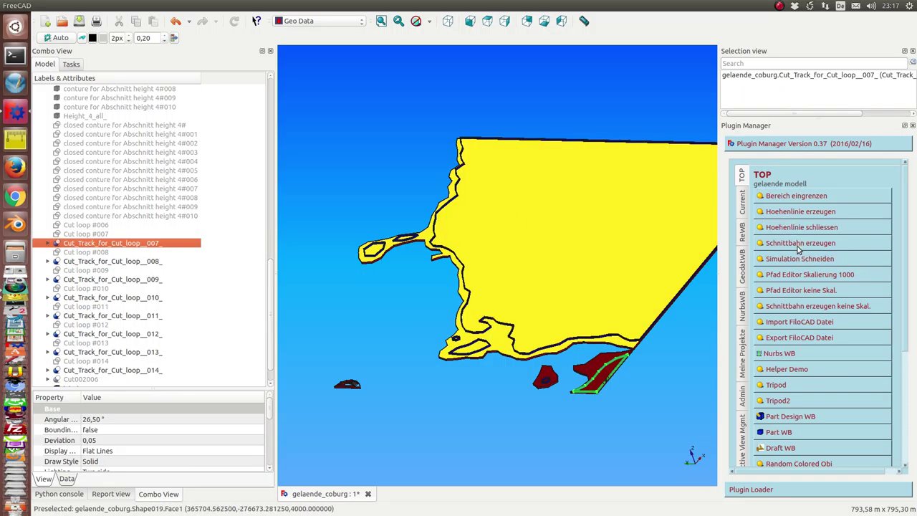
{"action": "left_click", "coordinate": [801, 260]}
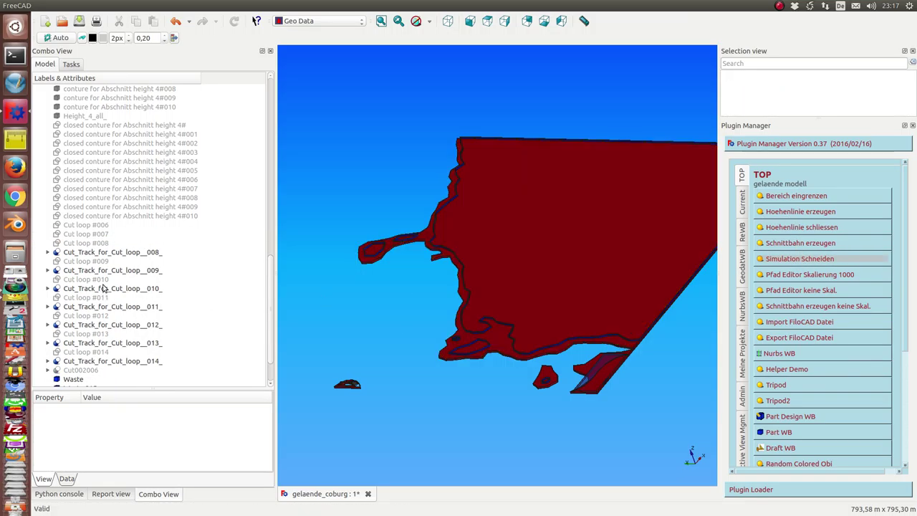
{"action": "left_click", "coordinate": [116, 253]}
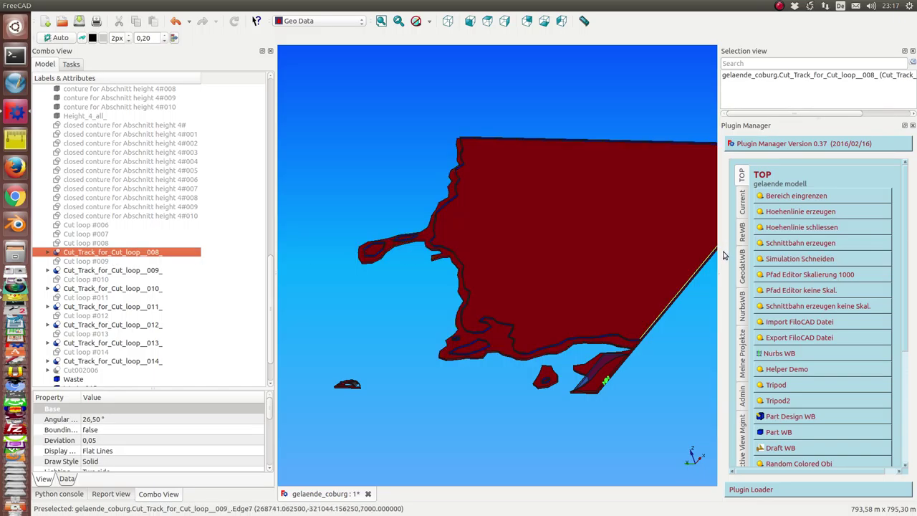
{"action": "left_click", "coordinate": [122, 270]}
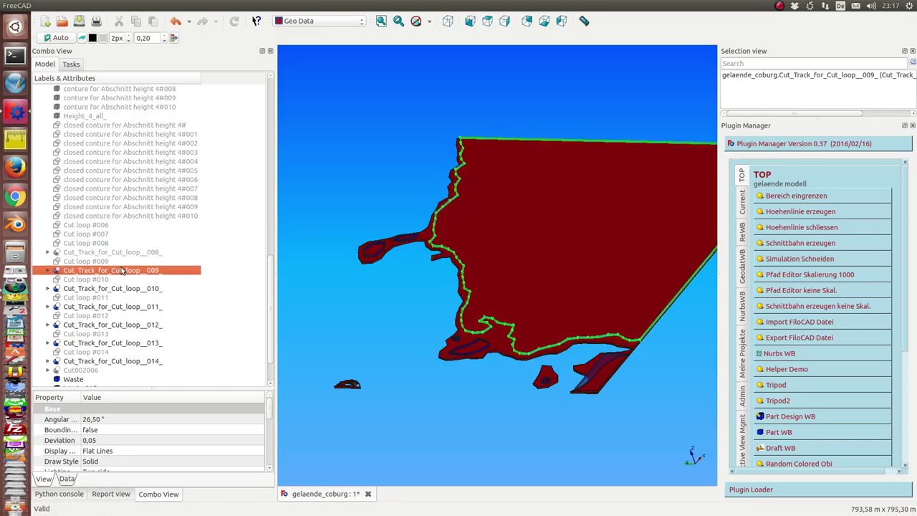
{"action": "left_click", "coordinate": [800, 260]}
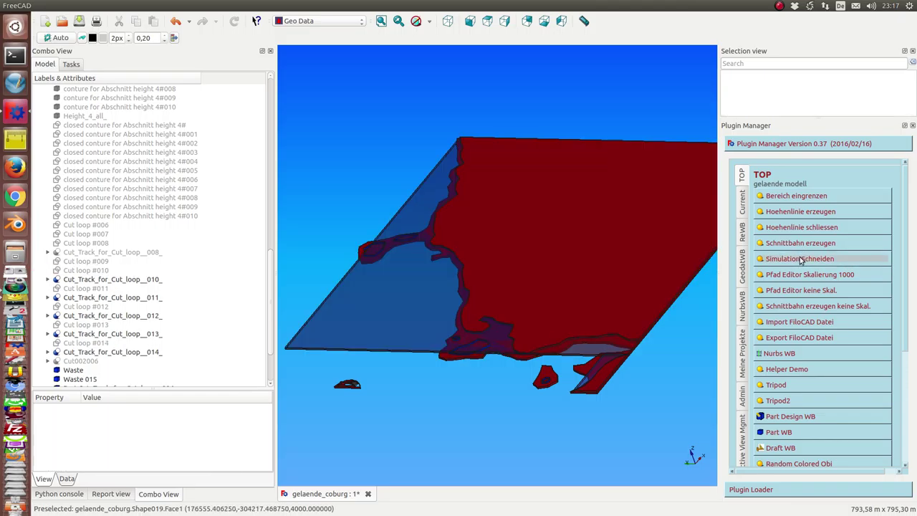
{"action": "mouse_move", "coordinate": [428, 465]}
{"action": "middle_mouse_down"}
{"action": "mouse_move", "coordinate": [487, 418]}
{"action": "mouse_move", "coordinate": [429, 420]}
{"action": "mouse_move", "coordinate": [370, 404]}
{"action": "mouse_move", "coordinate": [404, 433]}
{"action": "mouse_move", "coordinate": [489, 414]}
{"action": "middle_mouse_up"}
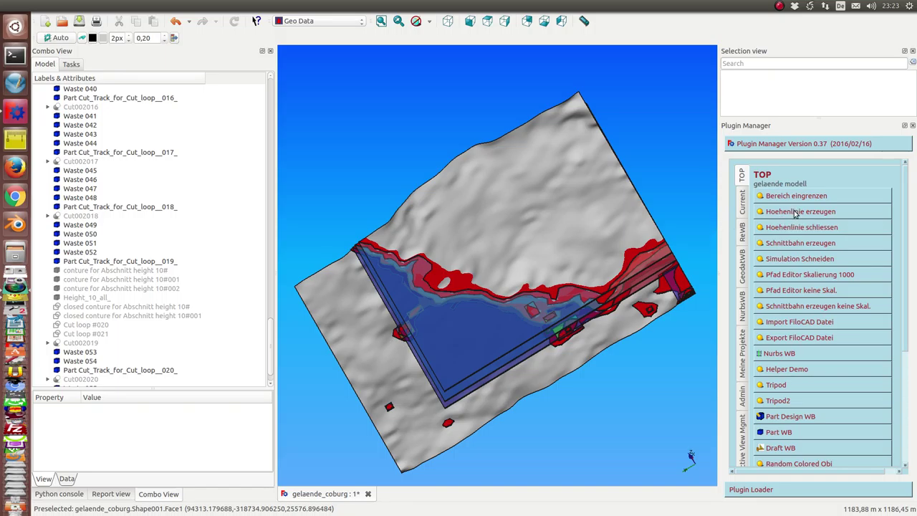
Run Hoehenlinie erzeugen with a height of 13 m and close the dialog
{"action": "left_click", "coordinate": [795, 212]}
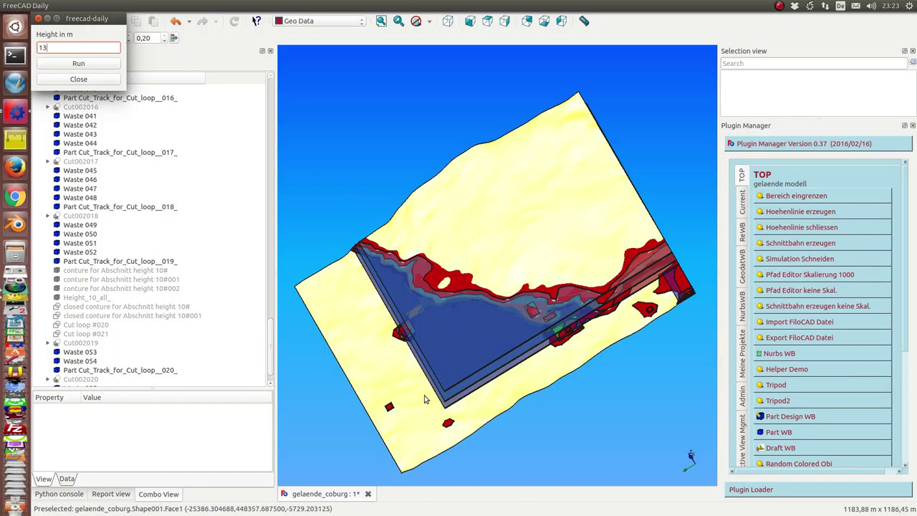
{"action": "type", "text": "13"}
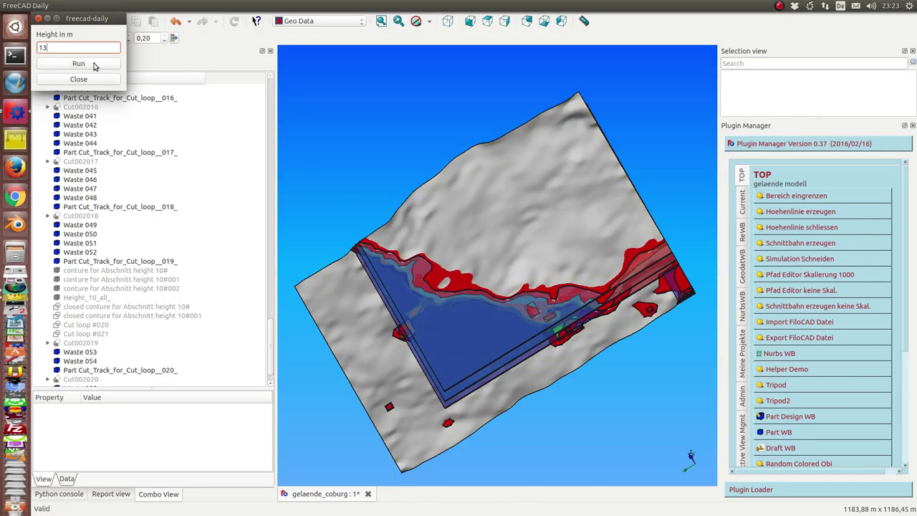
{"action": "left_click", "coordinate": [94, 64]}
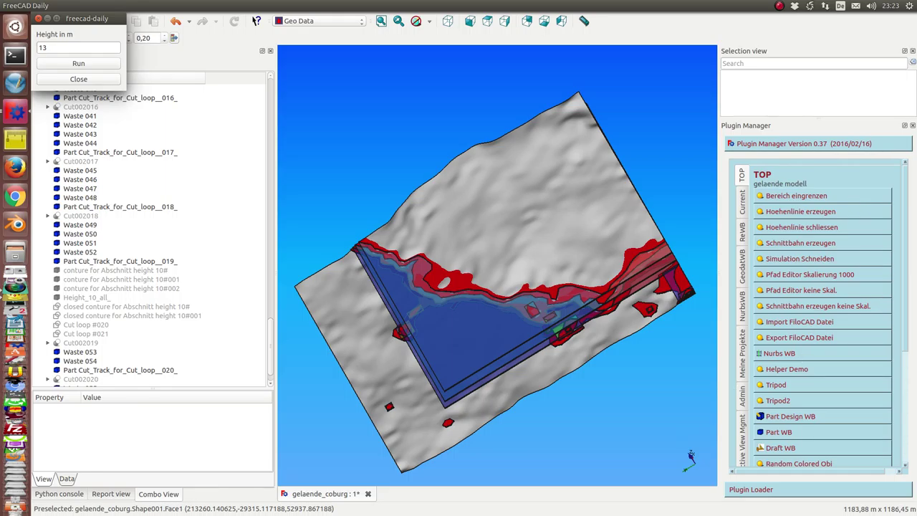
{"action": "left_click", "coordinate": [89, 82]}
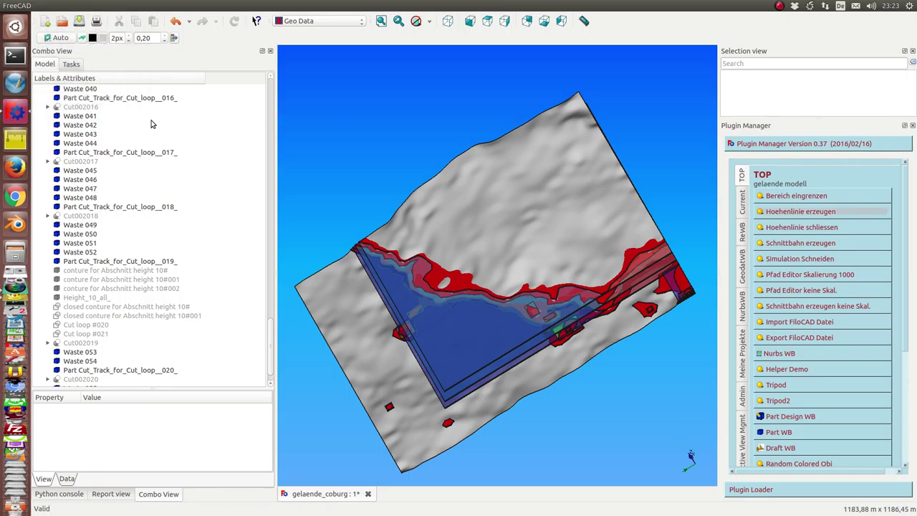
With Abschnitt selected, generate a 13 m contour line via Hoehenlinie erzeugen
{"action": "scroll", "coordinate": [147, 120], "scroll_direction": "up", "scroll_amount": 5}
{"action": "scroll", "coordinate": [147, 120], "scroll_direction": "up", "scroll_amount": 5}
{"action": "scroll", "coordinate": [143, 120], "scroll_direction": "up", "scroll_amount": 5}
{"action": "scroll", "coordinate": [140, 119], "scroll_direction": "up", "scroll_amount": 5}
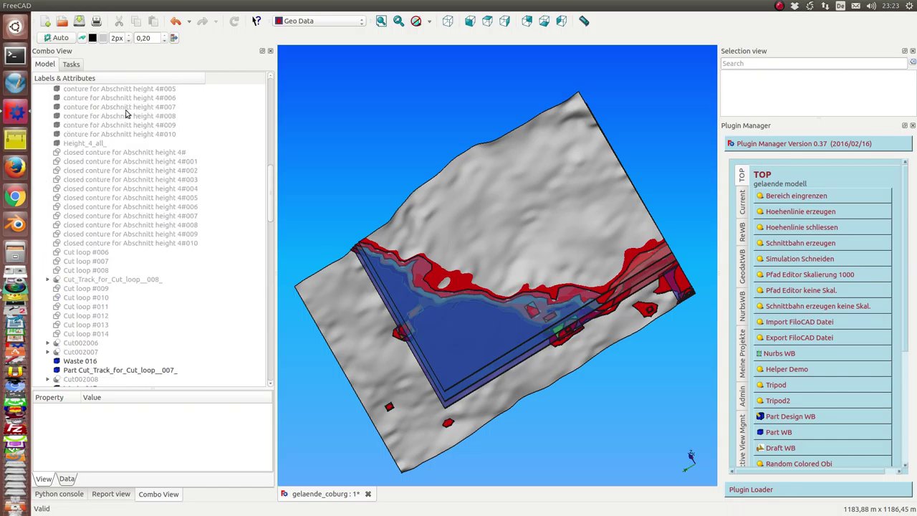
{"action": "scroll", "coordinate": [129, 114], "scroll_direction": "up", "scroll_amount": 5}
{"action": "scroll", "coordinate": [111, 119], "scroll_direction": "up", "scroll_amount": 5}
{"action": "scroll", "coordinate": [107, 111], "scroll_direction": "up", "scroll_amount": 3}
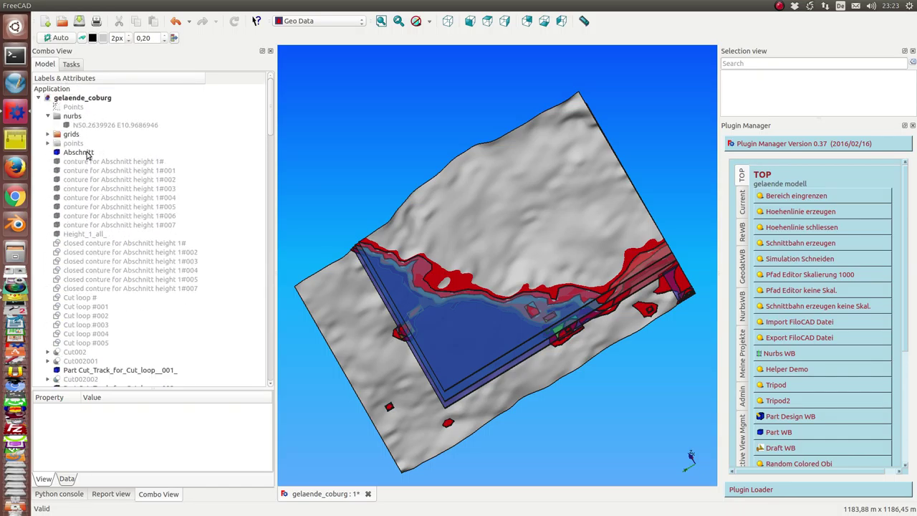
{"action": "left_click", "coordinate": [86, 152]}
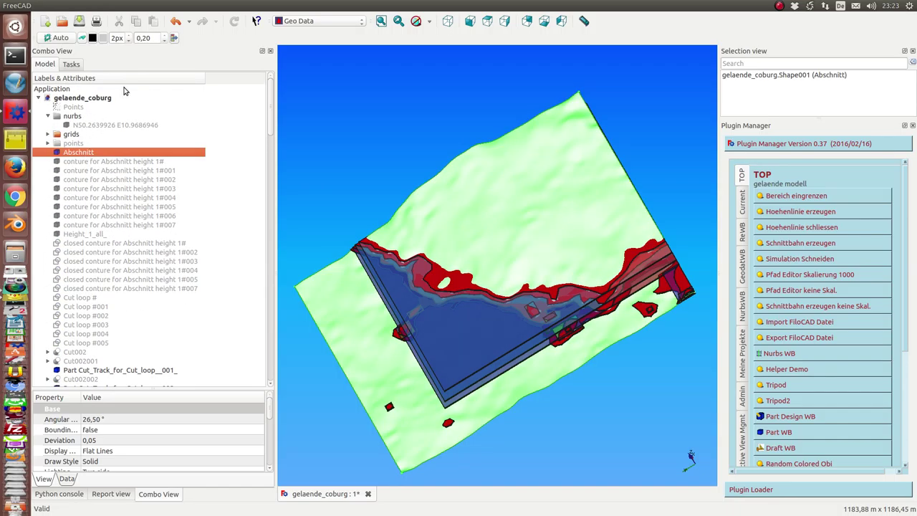
{"action": "left_click", "coordinate": [800, 211]}
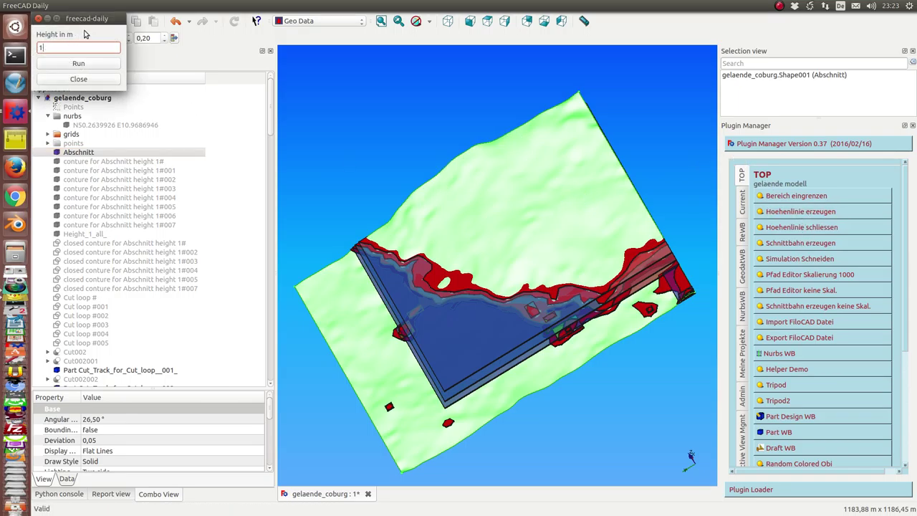
{"action": "left_click", "coordinate": [70, 67]}
{"action": "left_click", "coordinate": [79, 78]}
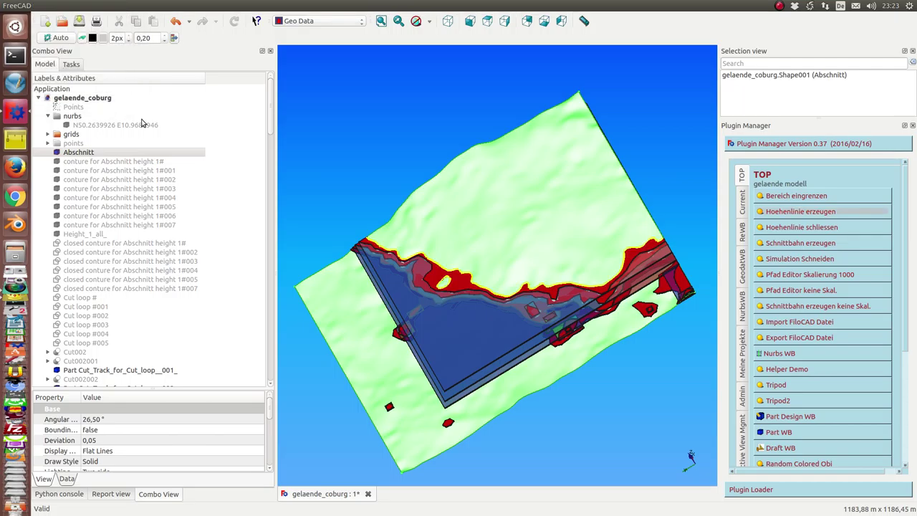
Orbit and zoom in on the new 13 m contour along the red cut area's edge
{"action": "mouse_move", "coordinate": [610, 471]}
{"action": "left_mouse_down"}
{"action": "mouse_move", "coordinate": [537, 415]}
{"action": "mouse_move", "coordinate": [368, 423]}
{"action": "mouse_move", "coordinate": [344, 385]}
{"action": "mouse_move", "coordinate": [484, 401]}
{"action": "mouse_move", "coordinate": [472, 414]}
{"action": "mouse_move", "coordinate": [451, 227]}
{"action": "left_mouse_up"}
{"action": "scroll", "coordinate": [452, 227], "scroll_direction": "up", "scroll_amount": 3}
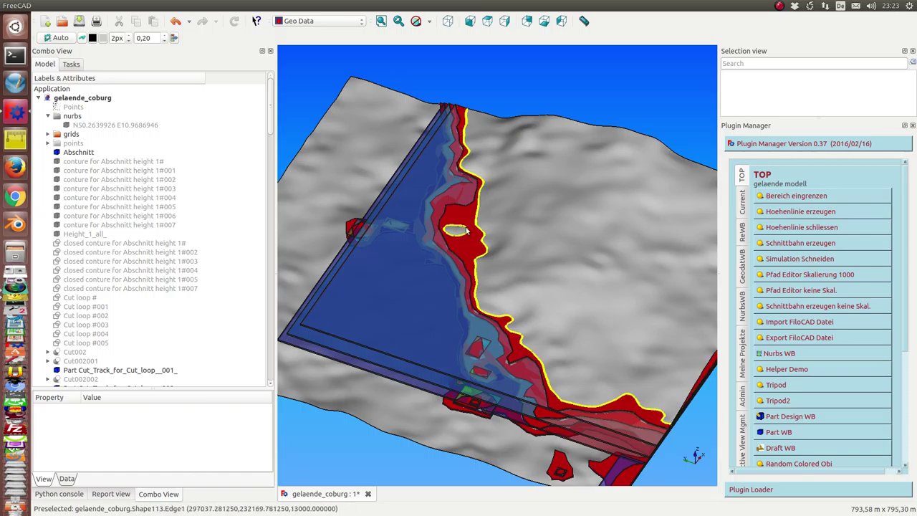
{"action": "left_click", "coordinate": [501, 280]}
{"action": "scroll", "coordinate": [201, 351], "scroll_direction": "down", "scroll_amount": 5}
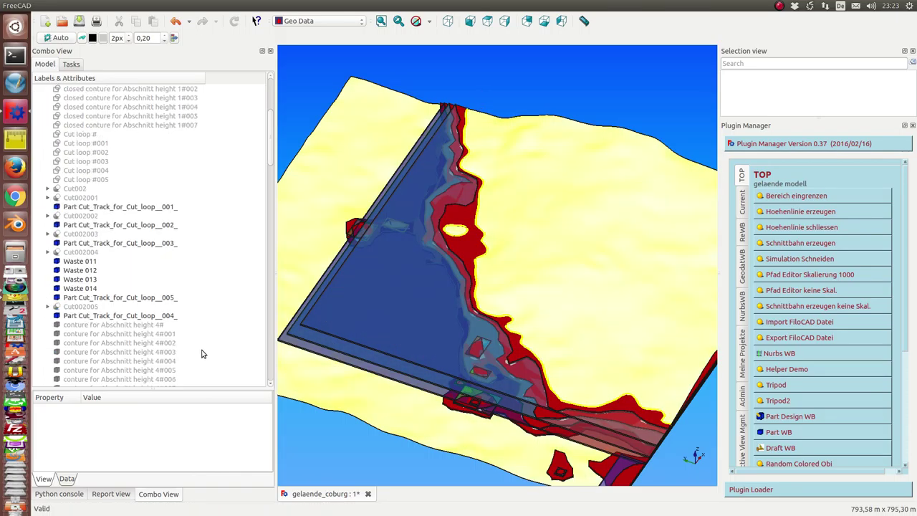
{"action": "scroll", "coordinate": [201, 352], "scroll_direction": "down", "scroll_amount": 5}
{"action": "scroll", "coordinate": [202, 352], "scroll_direction": "down", "scroll_amount": 5}
{"action": "scroll", "coordinate": [208, 342], "scroll_direction": "down", "scroll_amount": 5}
{"action": "scroll", "coordinate": [209, 334], "scroll_direction": "down", "scroll_amount": 5}
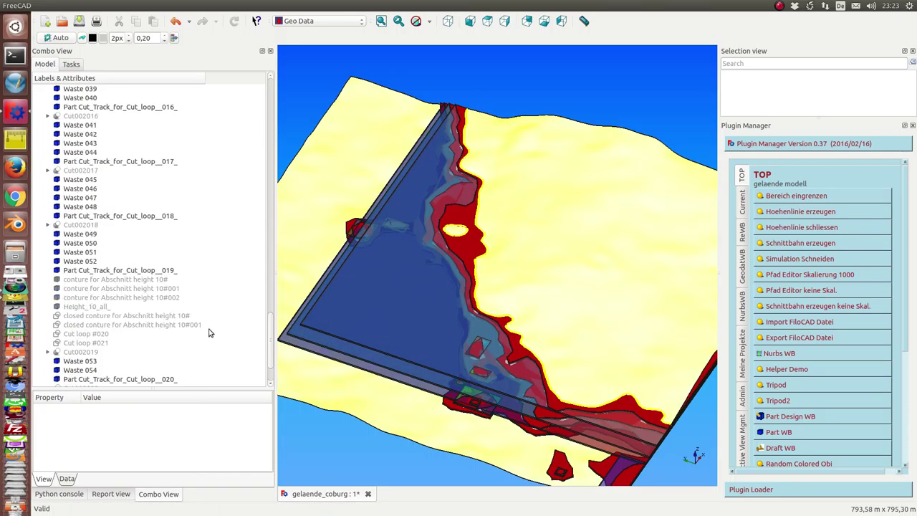
Close height-13 contours 13# and 13#001 into loops with Hoehenlinie schliessen
{"action": "scroll", "coordinate": [209, 338], "scroll_direction": "down", "scroll_amount": 5}
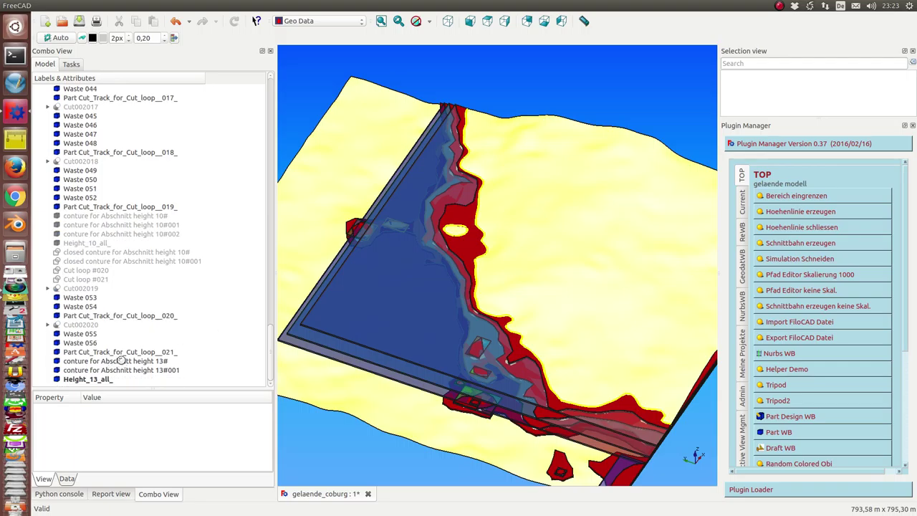
{"action": "left_click", "coordinate": [102, 380]}
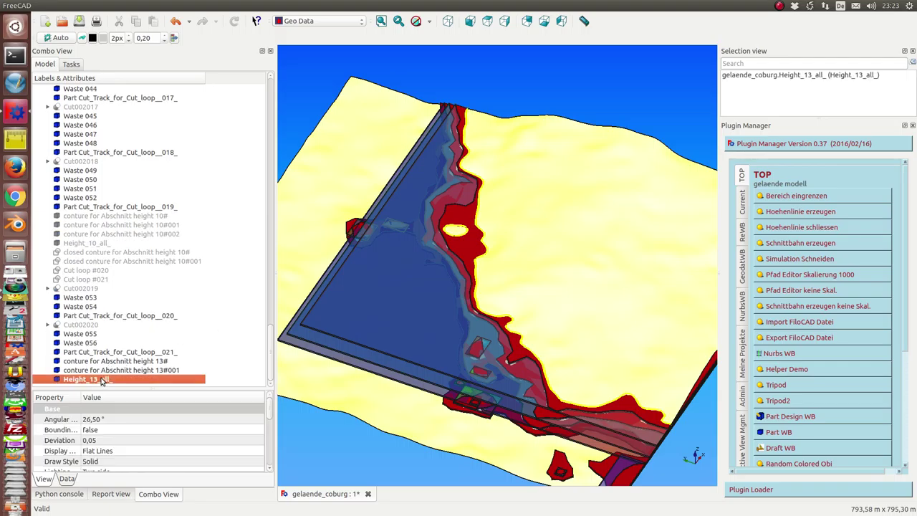
{"action": "left_click", "coordinate": [106, 363]}
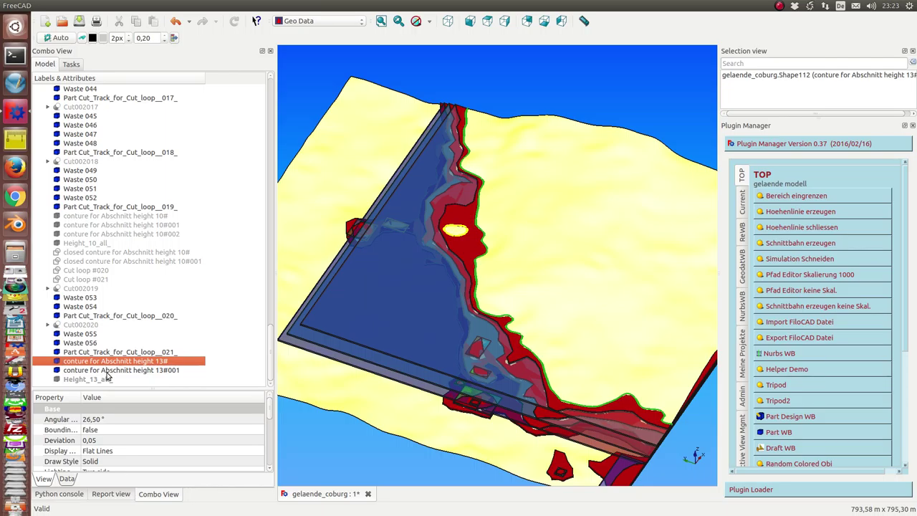
{"action": "left_click", "coordinate": [106, 370], "text": "ctrl"}
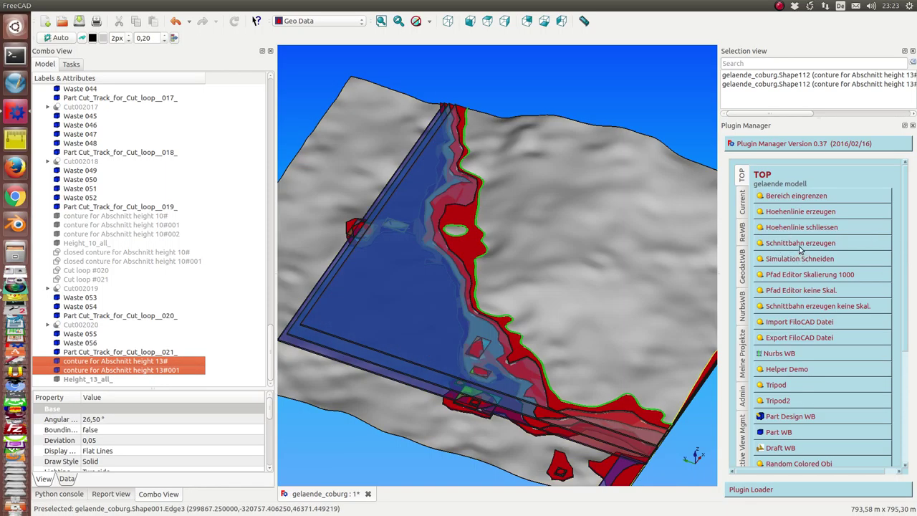
{"action": "left_click", "coordinate": [797, 227]}
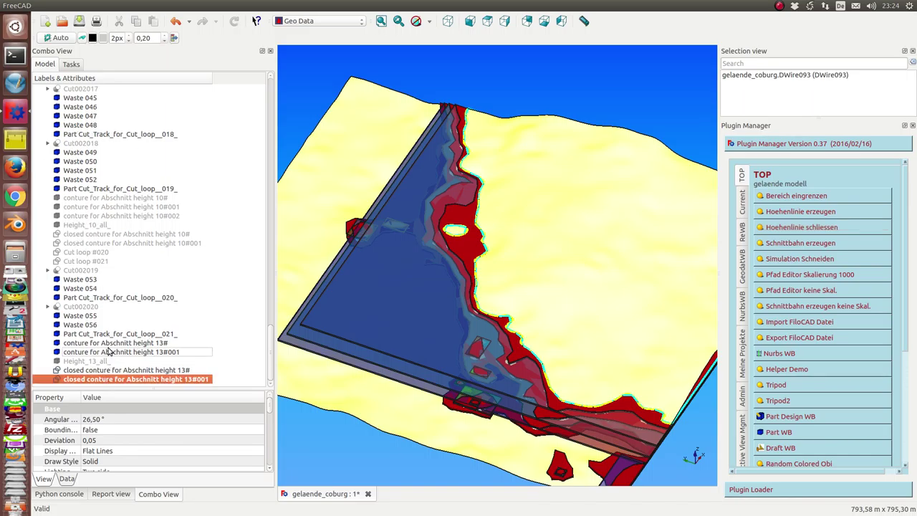
Hide the original open height-13 contours
{"action": "left_click", "coordinate": [109, 351]}
{"action": "key", "text": "space"}
{"action": "left_click", "coordinate": [111, 367]}
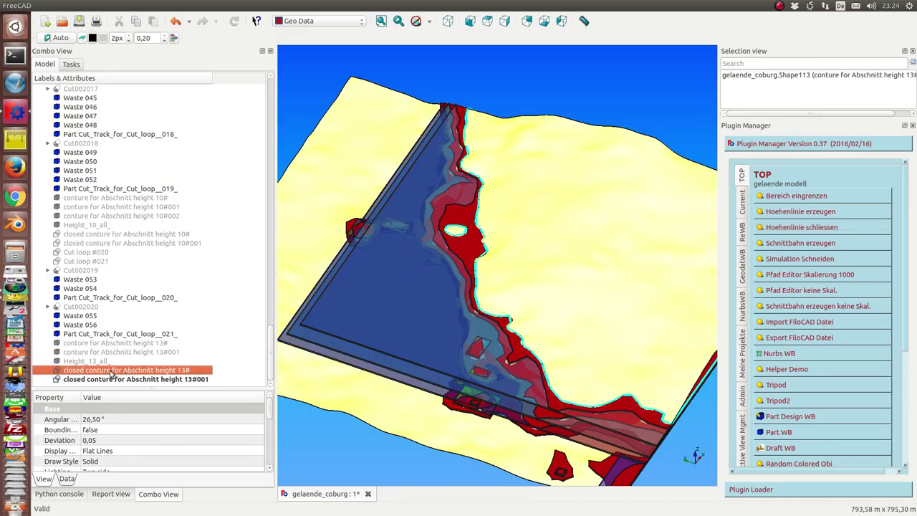
Generate cut tracks from the height-13 closed contours, then simulate cutting the terrain along track 022
{"action": "left_click", "coordinate": [111, 382], "text": "ctrl"}
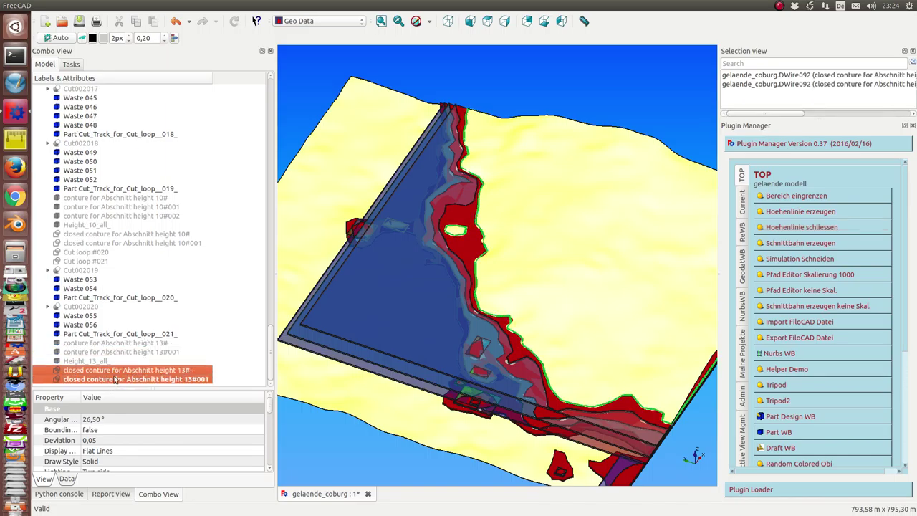
{"action": "left_click", "coordinate": [807, 245]}
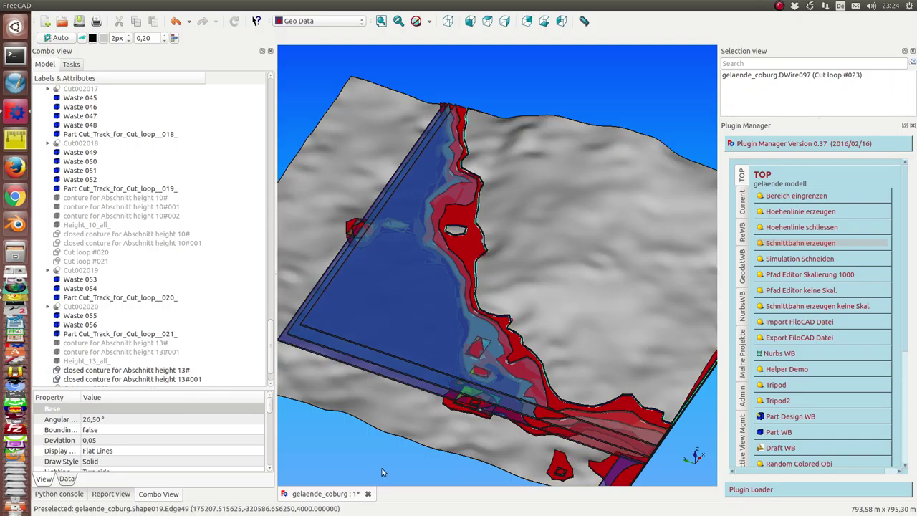
{"action": "left_click", "coordinate": [135, 370]}
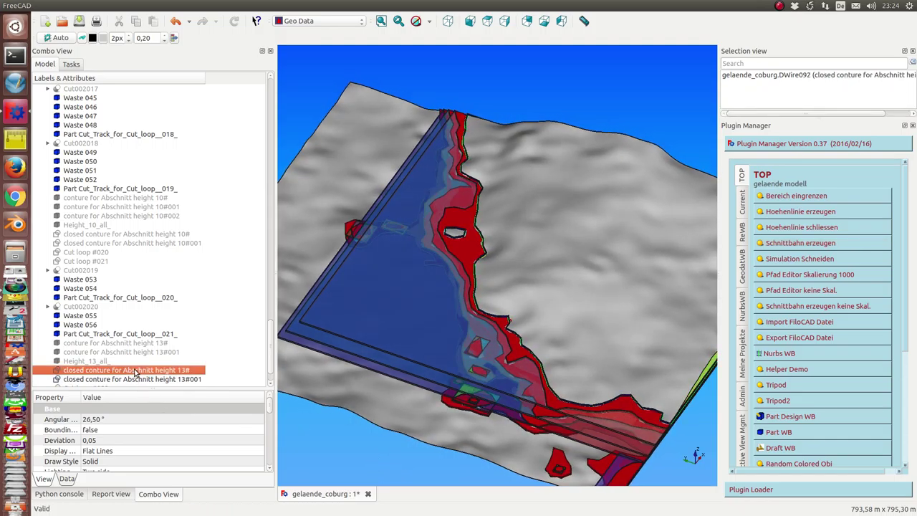
{"action": "left_click", "coordinate": [134, 379]}
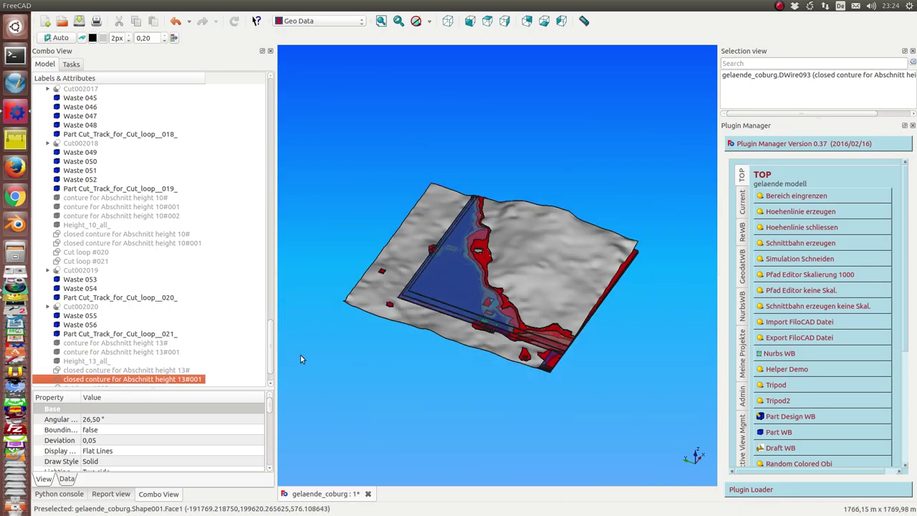
{"action": "scroll", "coordinate": [270, 351], "scroll_direction": "down", "scroll_amount": 2}
{"action": "left_click", "coordinate": [131, 362]}
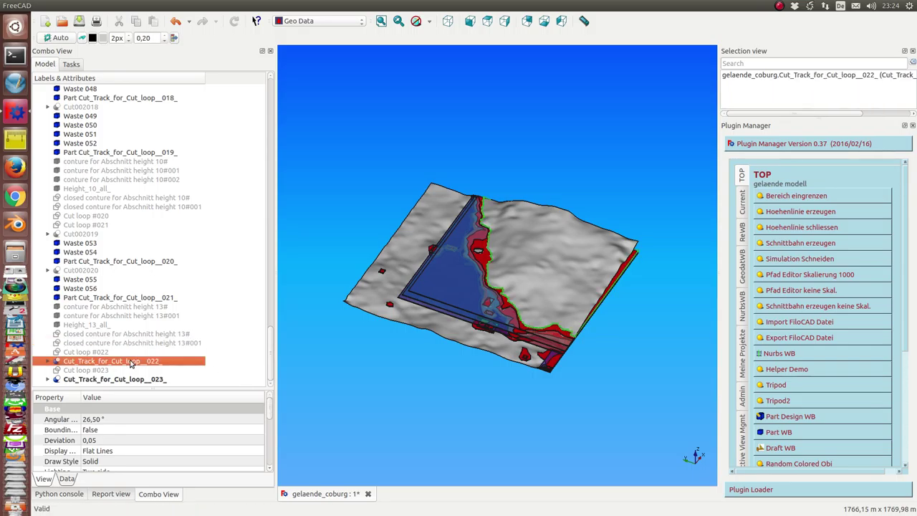
{"action": "left_click", "coordinate": [803, 263]}
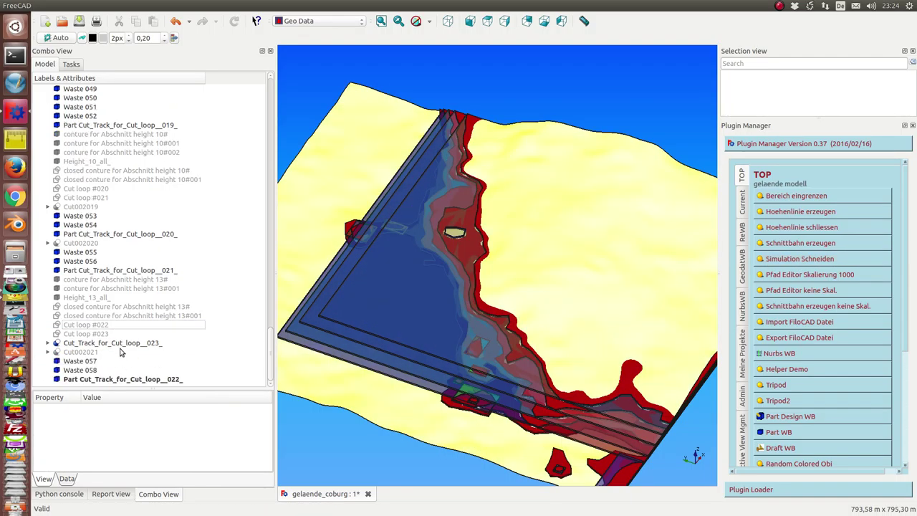
Simulate cutting the terrain along Cut_Track_for_Cut_loop_023_ and orbit to see the pocket
{"action": "left_click", "coordinate": [102, 343]}
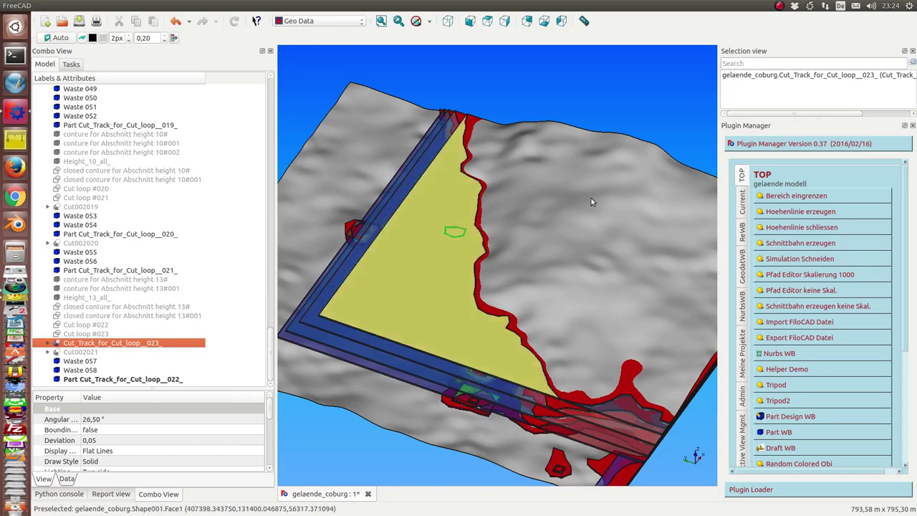
{"action": "left_click", "coordinate": [812, 260]}
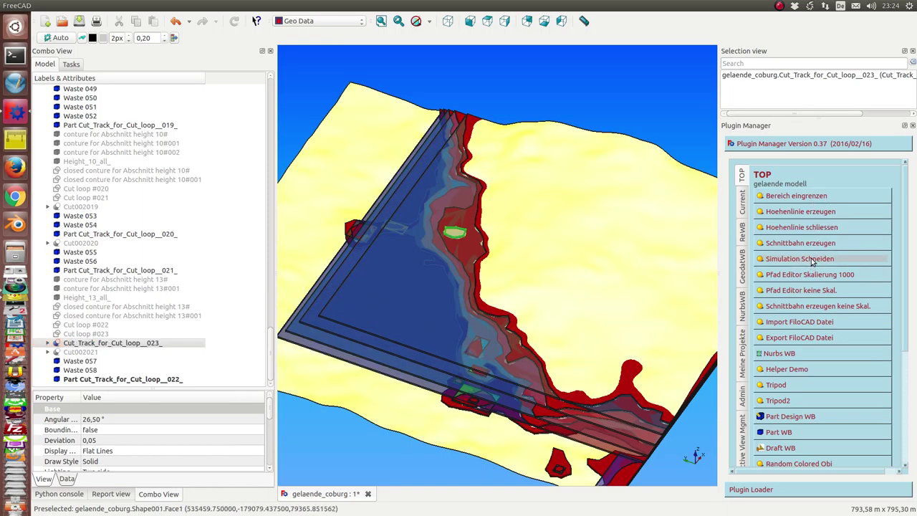
{"action": "middle_click_drag", "start_coordinate": [361, 460], "coordinate": [552, 504]}
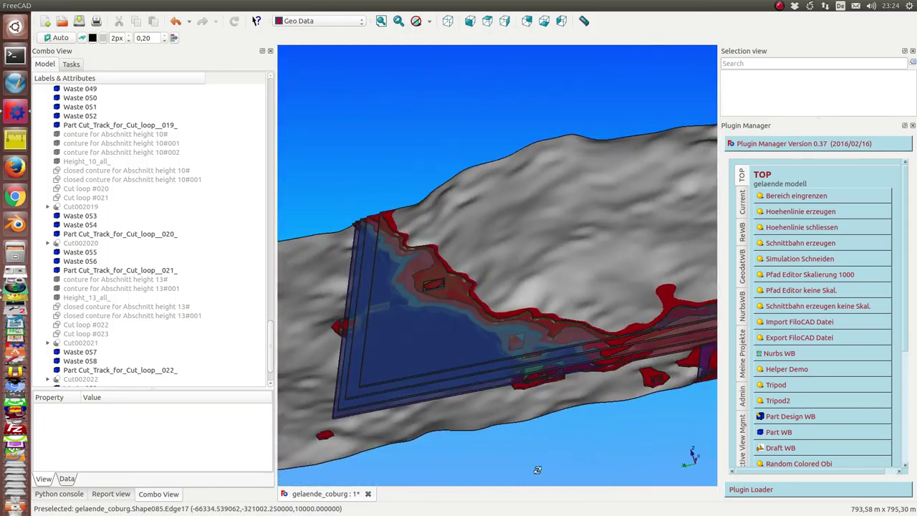
Select the Abschnitt section in the tree and orbit close to the cut slab corner
{"action": "scroll", "coordinate": [244, 208], "scroll_direction": "up", "scroll_amount": 5}
{"action": "scroll", "coordinate": [163, 218], "scroll_direction": "up", "scroll_amount": 10}
{"action": "scroll", "coordinate": [163, 218], "scroll_direction": "up", "scroll_amount": 5}
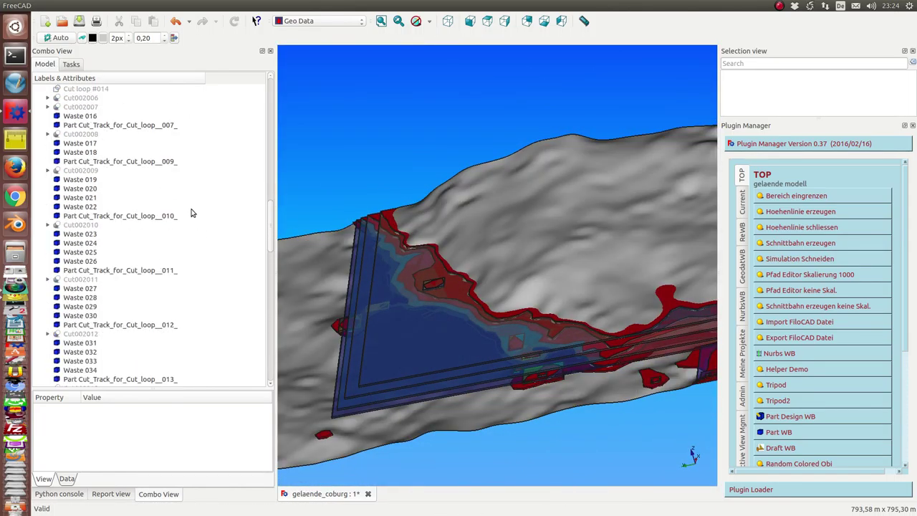
{"action": "scroll", "coordinate": [165, 222], "scroll_direction": "up", "scroll_amount": 5}
{"action": "scroll", "coordinate": [168, 237], "scroll_direction": "up", "scroll_amount": 5}
{"action": "scroll", "coordinate": [173, 255], "scroll_direction": "up", "scroll_amount": 5}
{"action": "scroll", "coordinate": [173, 255], "scroll_direction": "up", "scroll_amount": 1}
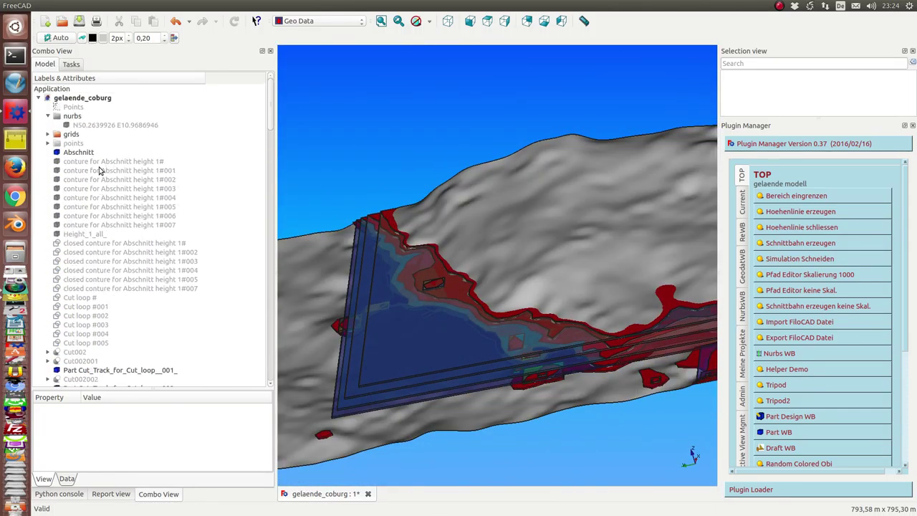
{"action": "left_click", "coordinate": [92, 154]}
{"action": "mouse_move", "coordinate": [458, 143]}
{"action": "middle_mouse_down"}
{"action": "mouse_move", "coordinate": [494, 119]}
{"action": "mouse_move", "coordinate": [565, 190]}
{"action": "mouse_move", "coordinate": [573, 308]}
{"action": "mouse_move", "coordinate": [551, 295]}
{"action": "mouse_move", "coordinate": [432, 88]}
{"action": "mouse_move", "coordinate": [466, 366]}
{"action": "mouse_move", "coordinate": [430, 403]}
{"action": "mouse_move", "coordinate": [393, 373]}
{"action": "mouse_move", "coordinate": [354, 454]}
{"action": "mouse_move", "coordinate": [434, 401]}
{"action": "mouse_move", "coordinate": [347, 433]}
{"action": "mouse_move", "coordinate": [373, 423]}
{"action": "middle_mouse_up"}
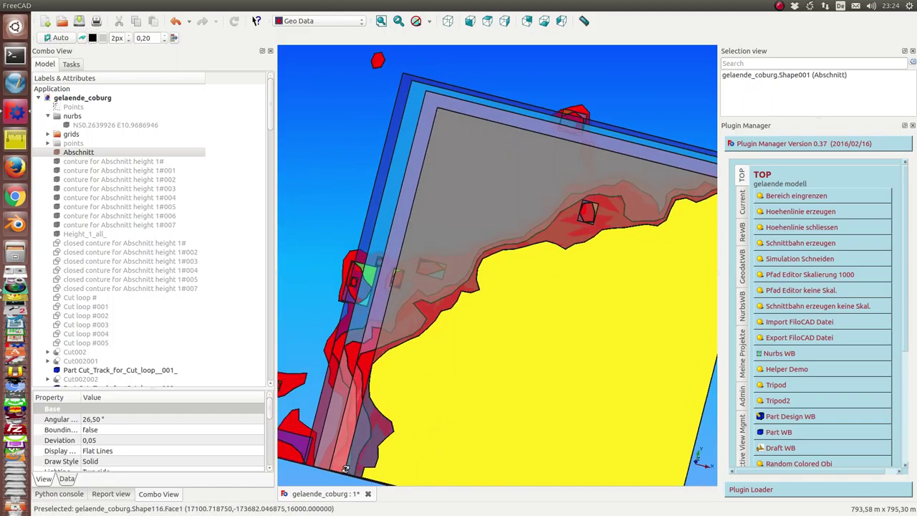
Delete the waste slabs picked in the 3D view, including Waste 058 and Waste 018
{"action": "scroll", "coordinate": [128, 296], "scroll_direction": "down", "scroll_amount": 5}
{"action": "scroll", "coordinate": [127, 296], "scroll_direction": "down", "scroll_amount": 5}
{"action": "scroll", "coordinate": [127, 296], "scroll_direction": "down", "scroll_amount": 5}
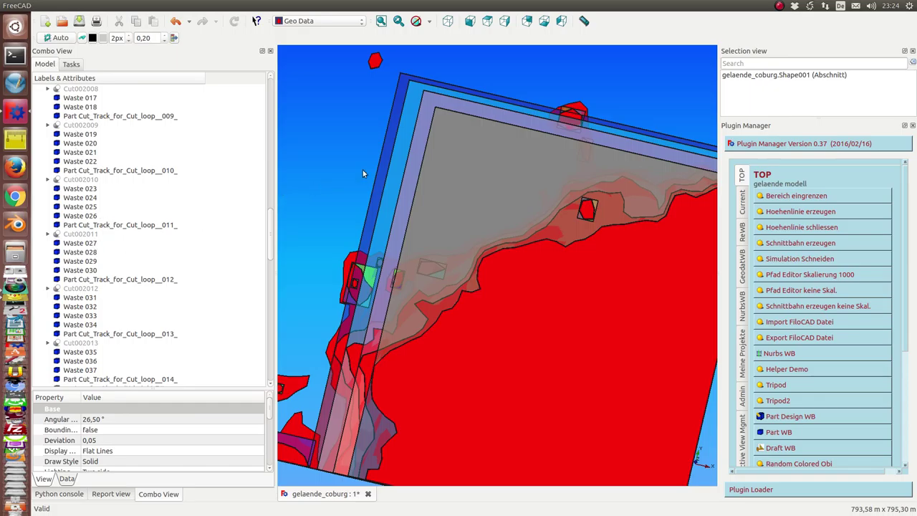
{"action": "left_click", "coordinate": [452, 157]}
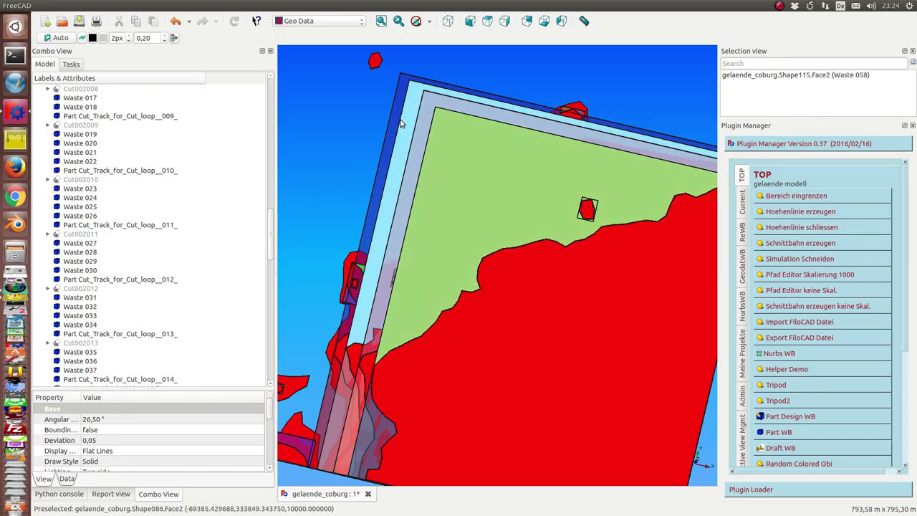
{"action": "left_click", "coordinate": [401, 123], "text": "ctrl"}
{"action": "left_click", "coordinate": [400, 101], "text": "ctrl"}
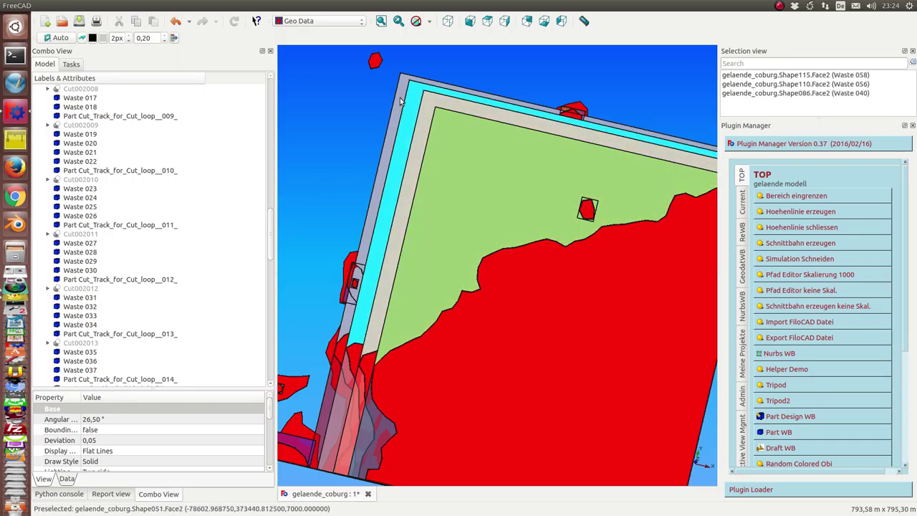
{"action": "left_click", "coordinate": [401, 102], "text": "ctrl"}
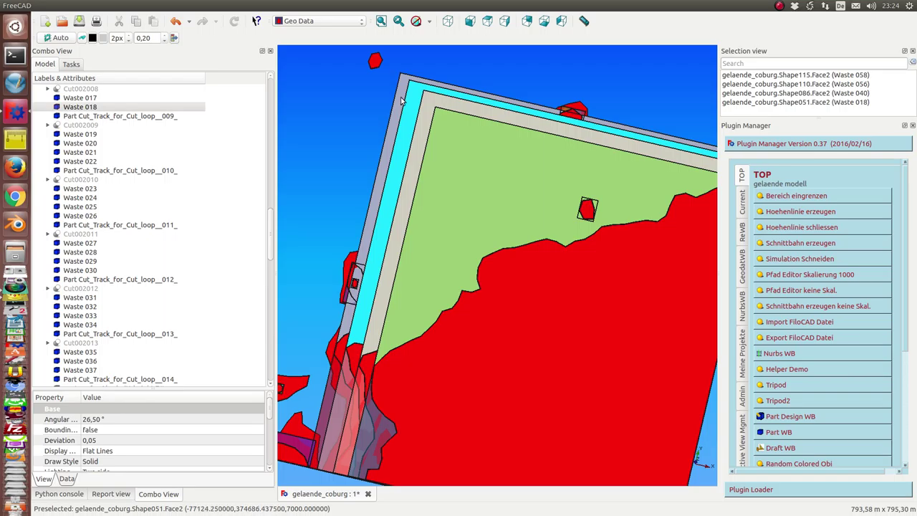
{"action": "key", "text": "Delete"}
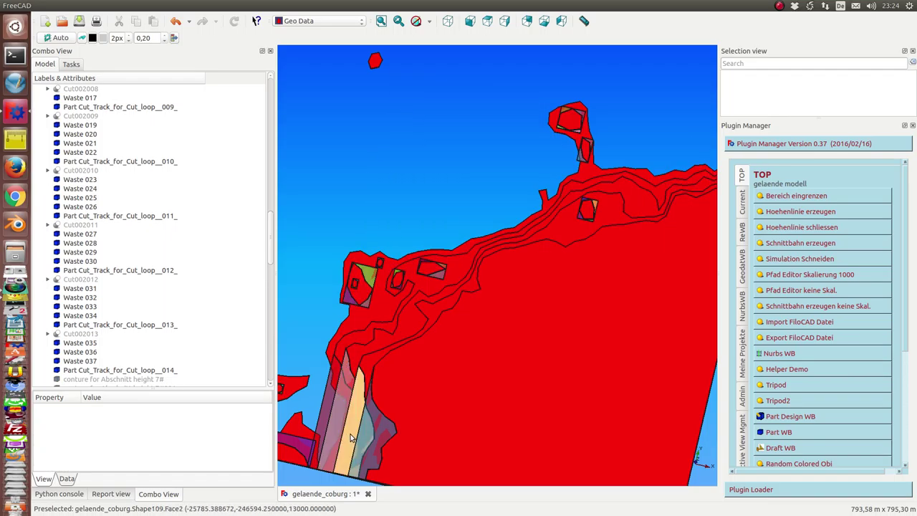
Delete Waste 027 through Waste 037 from the tree
{"action": "left_click", "coordinate": [94, 289]}
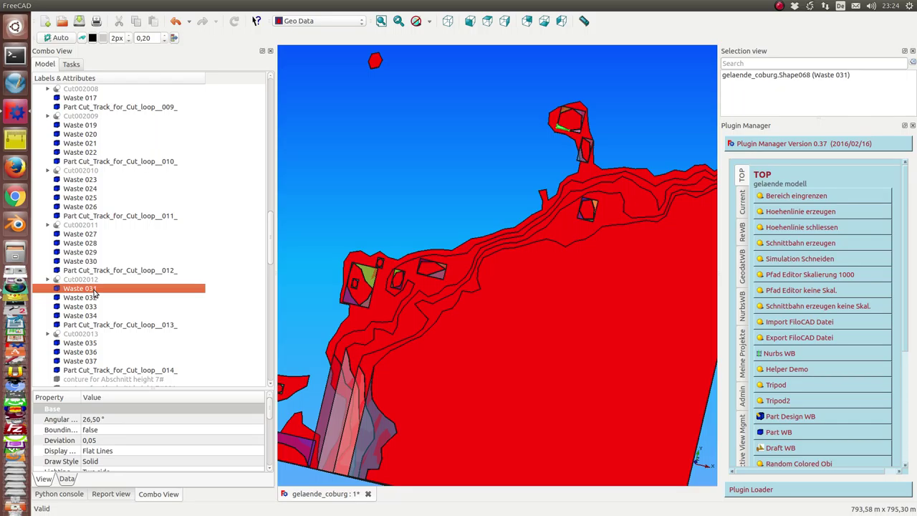
{"action": "key", "text": "shift+Down"}
{"action": "key", "text": "shift+Down"}
{"action": "key", "text": "shift+Down"}
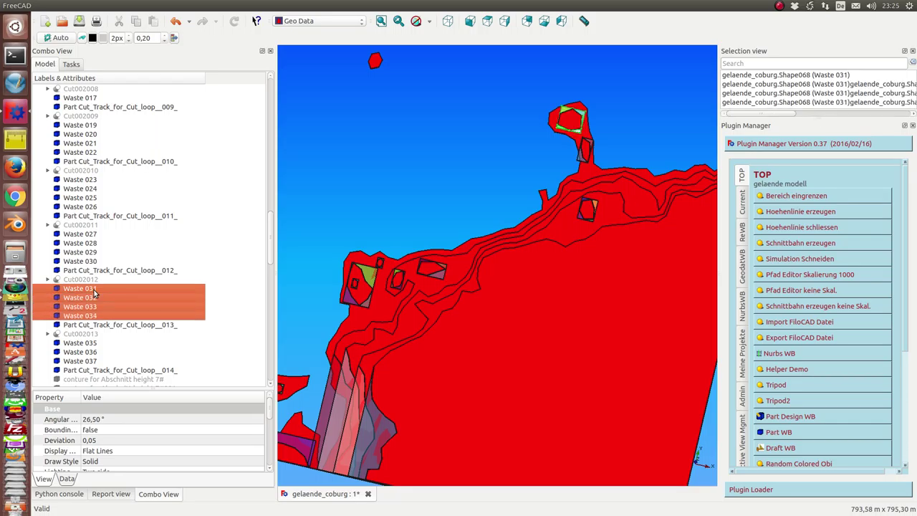
{"action": "left_click", "coordinate": [81, 235], "text": "ctrl"}
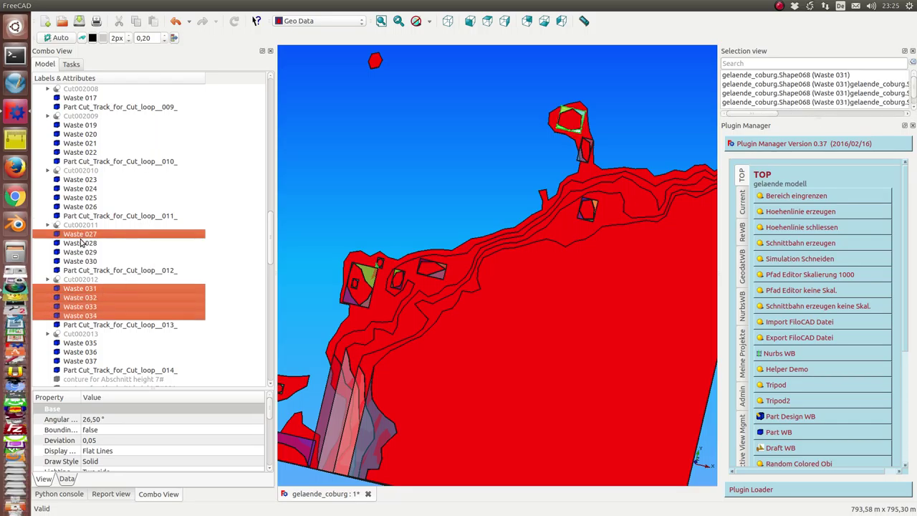
{"action": "left_click", "coordinate": [81, 243], "text": "ctrl"}
{"action": "left_click", "coordinate": [81, 252], "text": "ctrl"}
{"action": "left_click", "coordinate": [81, 262], "text": "ctrl"}
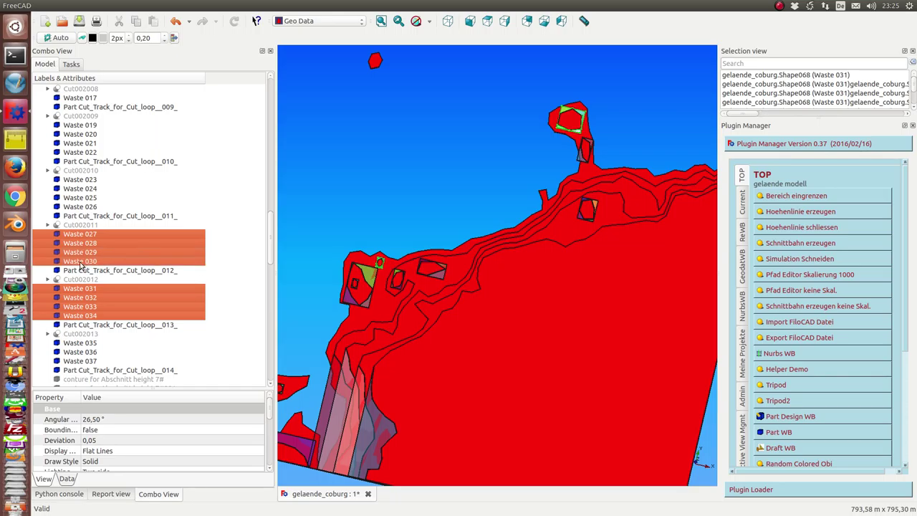
{"action": "left_click", "coordinate": [77, 343], "text": "ctrl"}
{"action": "left_click", "coordinate": [77, 352], "text": "ctrl"}
{"action": "left_click", "coordinate": [77, 361], "text": "ctrl"}
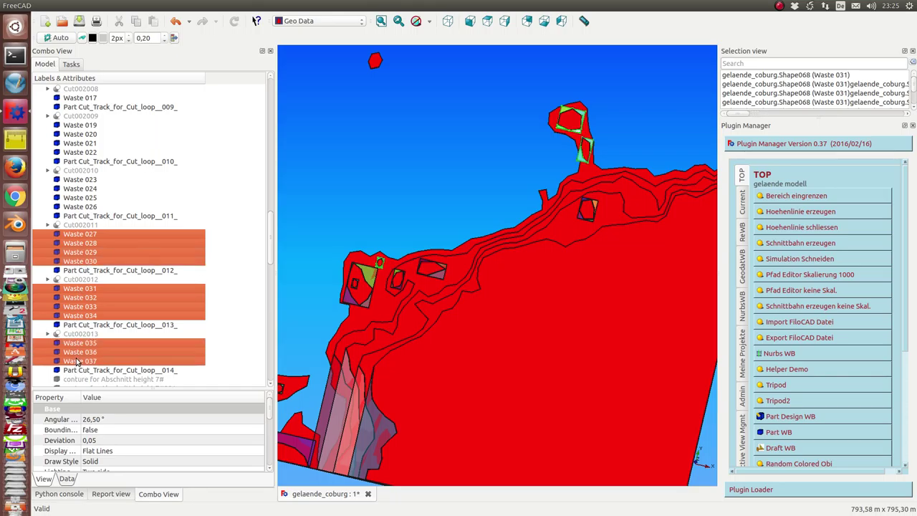
{"action": "key", "text": "Delete"}
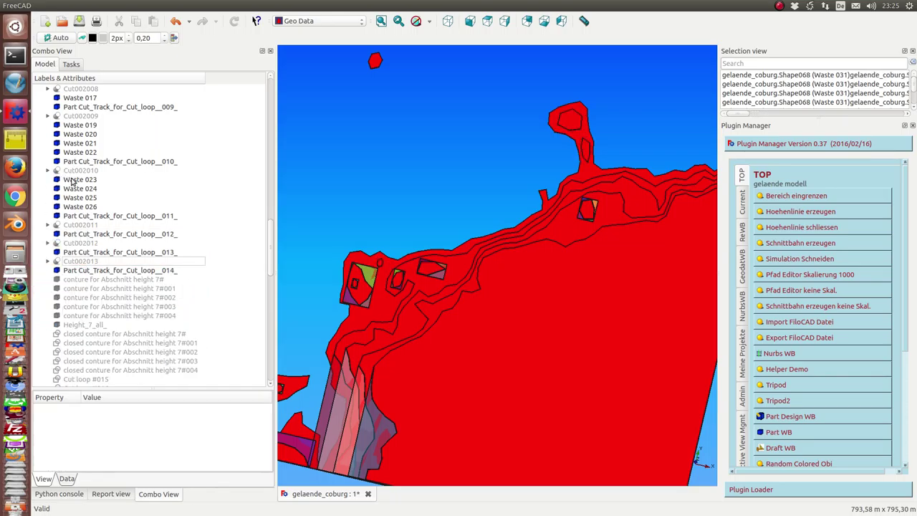
Delete Waste 019 through Waste 026 from the tree
{"action": "left_click", "coordinate": [73, 180]}
{"action": "left_click", "coordinate": [76, 188], "text": "ctrl"}
{"action": "left_click", "coordinate": [78, 197], "text": "ctrl"}
{"action": "left_click", "coordinate": [80, 206], "text": "ctrl"}
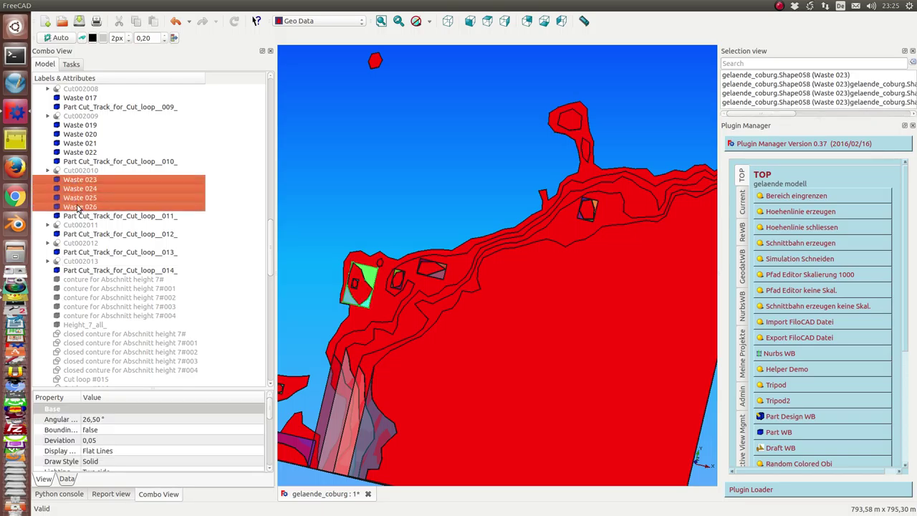
{"action": "left_click", "coordinate": [78, 124], "text": "ctrl"}
{"action": "left_click", "coordinate": [81, 134], "text": "ctrl"}
{"action": "left_click", "coordinate": [83, 143], "text": "ctrl"}
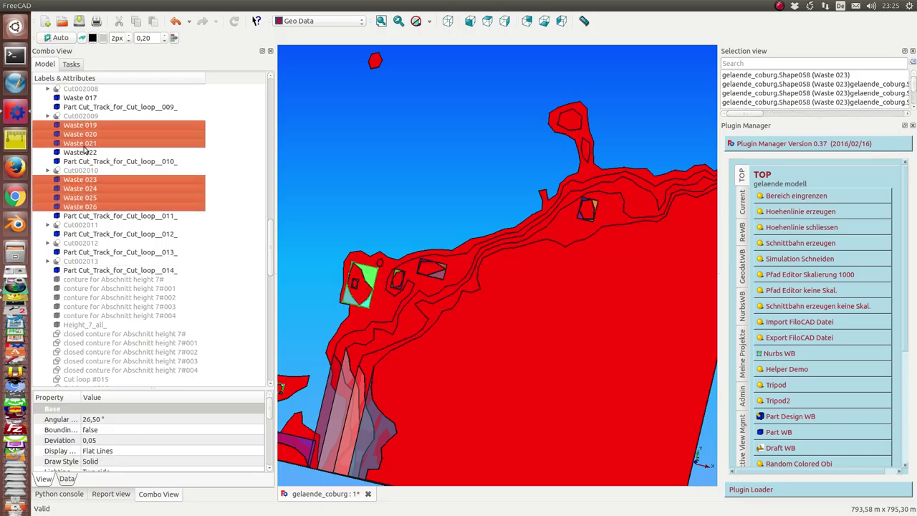
{"action": "left_click", "coordinate": [85, 152], "text": "ctrl"}
{"action": "key", "text": "Delete"}
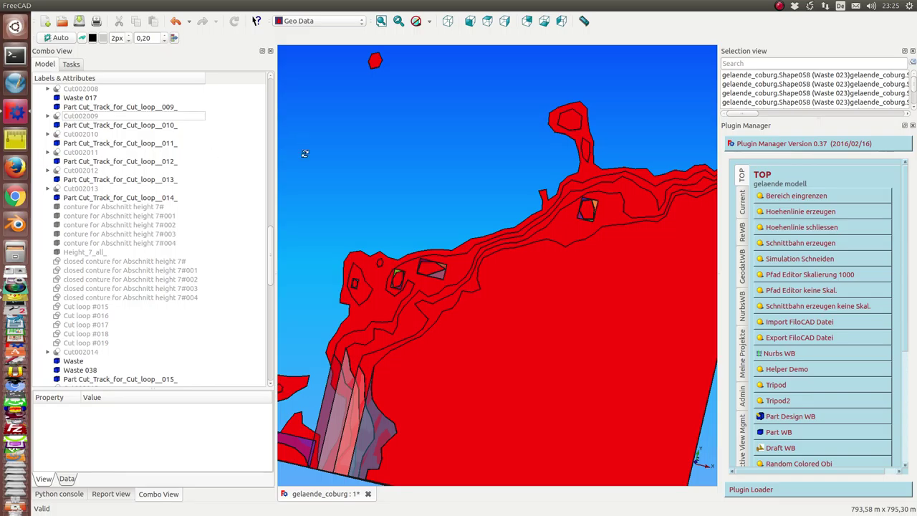
Fit the whole model into view and delete Waste 016
{"action": "key", "text": "v"}
{"action": "key", "text": "f"}
{"action": "scroll", "coordinate": [102, 126], "scroll_direction": "up", "scroll_amount": 5}
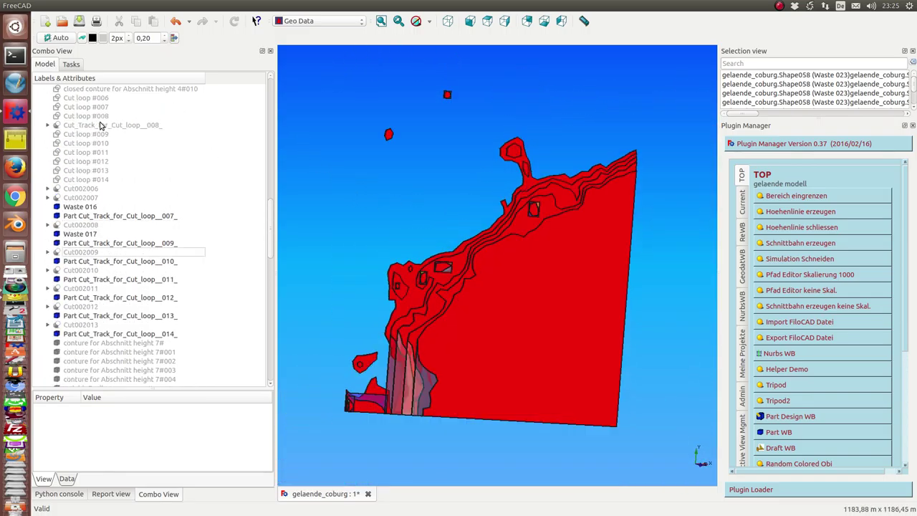
{"action": "left_click", "coordinate": [83, 210]}
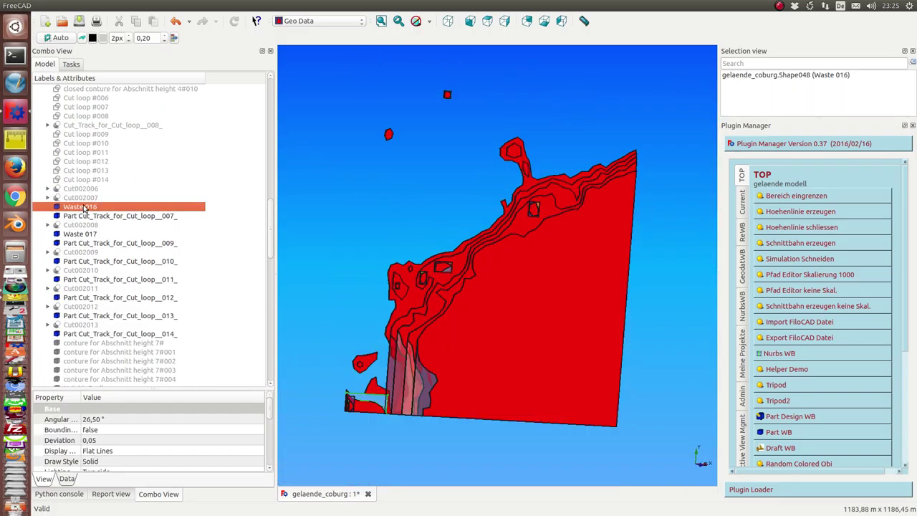
{"action": "key", "text": "Delete"}
Delete Waste 011 through Waste 014
{"action": "scroll", "coordinate": [108, 200], "scroll_direction": "up", "scroll_amount": 10}
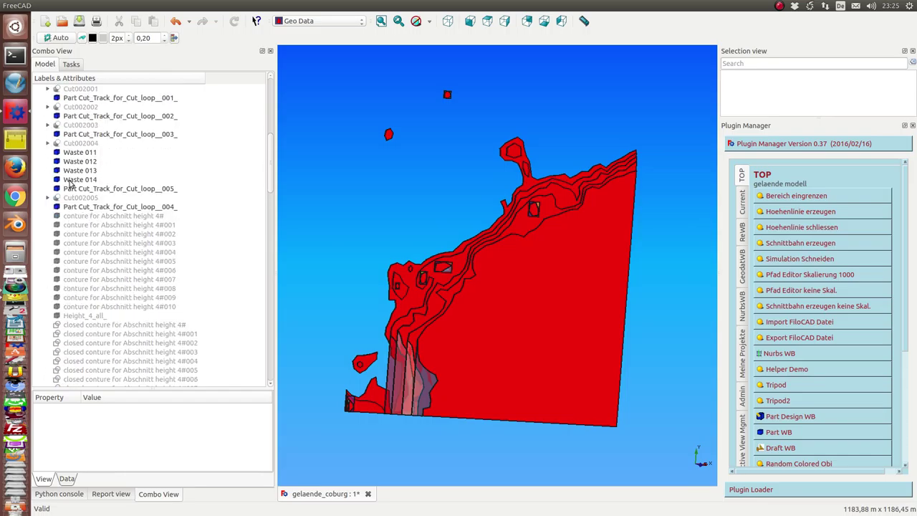
{"action": "left_click", "coordinate": [81, 153]}
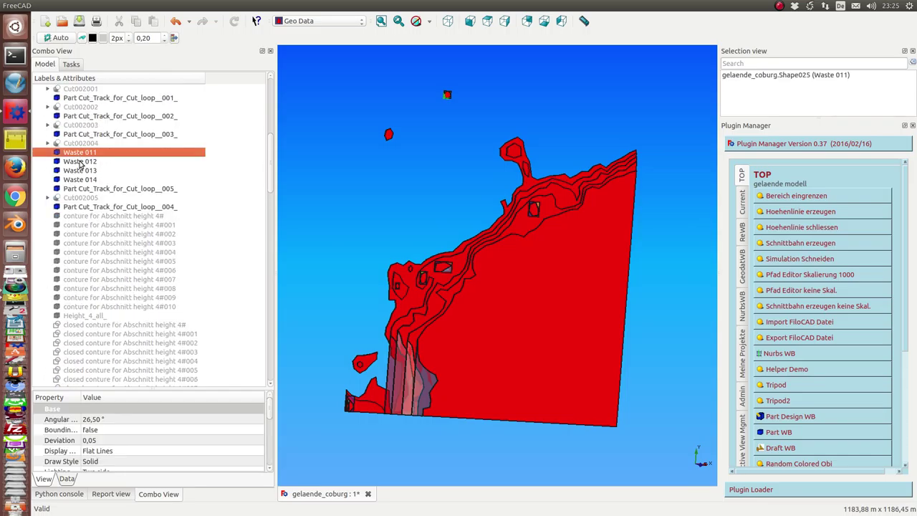
{"action": "left_click", "coordinate": [80, 162], "text": "ctrl"}
{"action": "left_click", "coordinate": [82, 170], "text": "ctrl"}
{"action": "left_click", "coordinate": [83, 179], "text": "ctrl"}
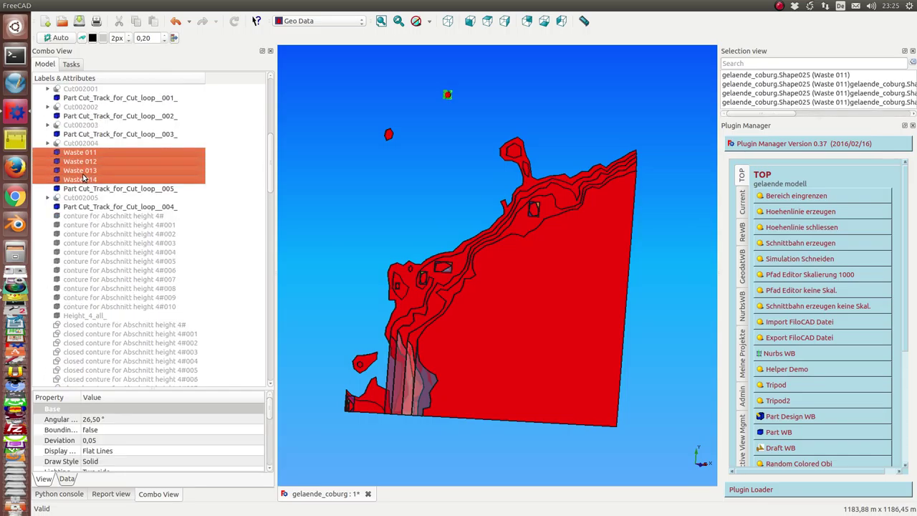
{"action": "key", "text": "Delete"}
Delete the unnumbered Waste piece and Waste 038, 039 and 041–044
{"action": "scroll", "coordinate": [84, 172], "scroll_direction": "up", "scroll_amount": 3}
{"action": "scroll", "coordinate": [86, 165], "scroll_direction": "up", "scroll_amount": 3}
{"action": "scroll", "coordinate": [87, 159], "scroll_direction": "up", "scroll_amount": 4}
{"action": "scroll", "coordinate": [89, 157], "scroll_direction": "down", "scroll_amount": 5}
{"action": "scroll", "coordinate": [90, 157], "scroll_direction": "down", "scroll_amount": 5}
{"action": "scroll", "coordinate": [90, 157], "scroll_direction": "down", "scroll_amount": 5}
{"action": "scroll", "coordinate": [90, 157], "scroll_direction": "down", "scroll_amount": 5}
{"action": "scroll", "coordinate": [90, 157], "scroll_direction": "down", "scroll_amount": 2}
{"action": "left_click", "coordinate": [79, 207]}
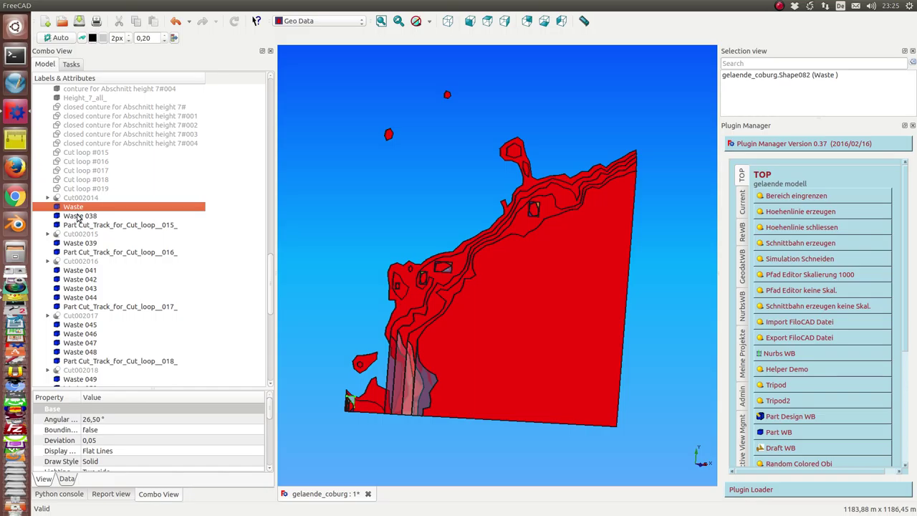
{"action": "left_click", "coordinate": [80, 216], "text": "ctrl"}
{"action": "left_click", "coordinate": [81, 243], "text": "ctrl"}
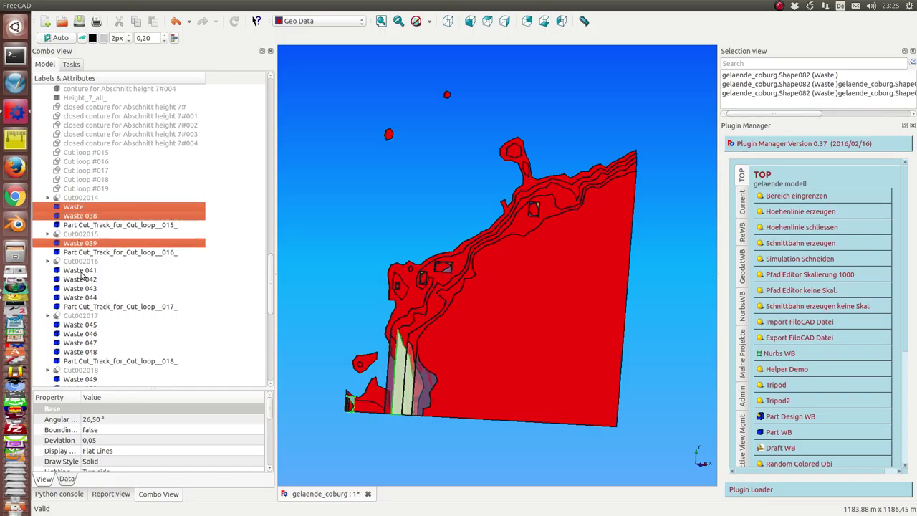
{"action": "left_click", "coordinate": [81, 270], "text": "ctrl"}
{"action": "left_click", "coordinate": [83, 280], "text": "ctrl"}
{"action": "left_click", "coordinate": [84, 288], "text": "ctrl"}
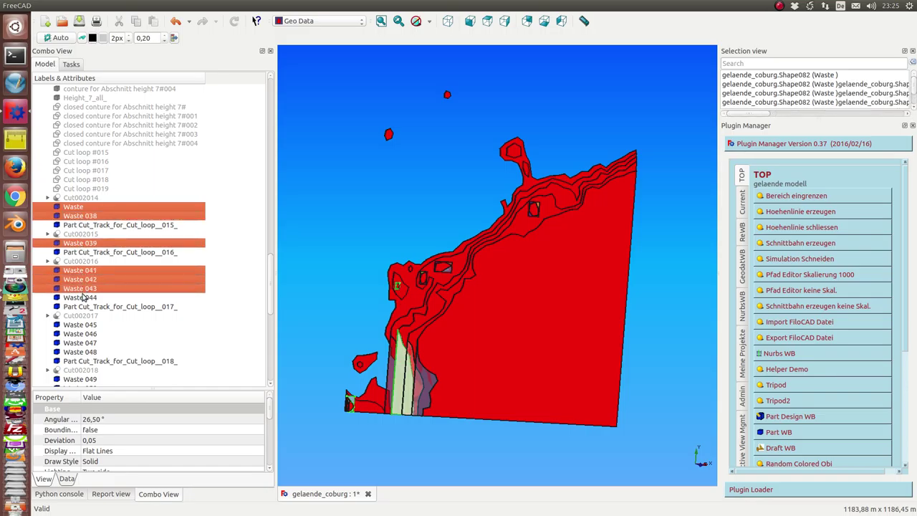
{"action": "left_click", "coordinate": [83, 297], "text": "ctrl"}
{"action": "key", "text": "Delete"}
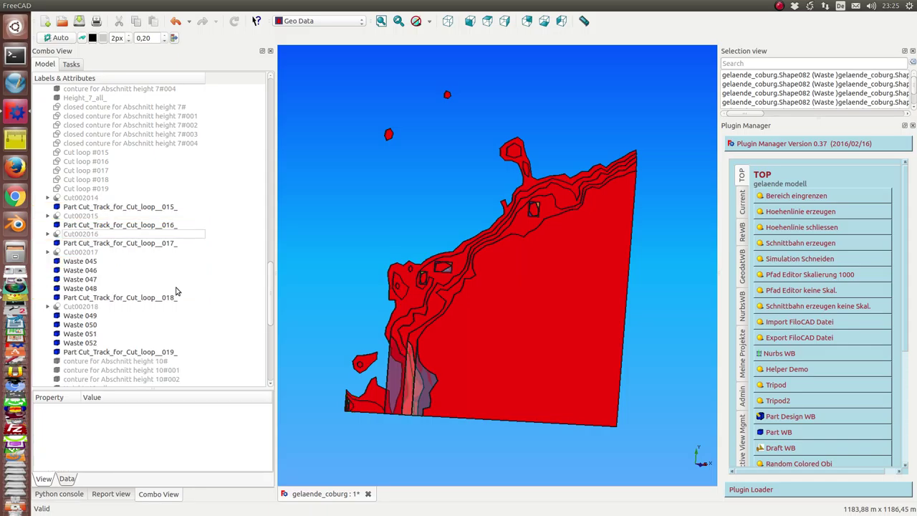
Delete Waste 045 through Waste 052
{"action": "scroll", "coordinate": [351, 266], "scroll_direction": "up", "scroll_amount": 5}
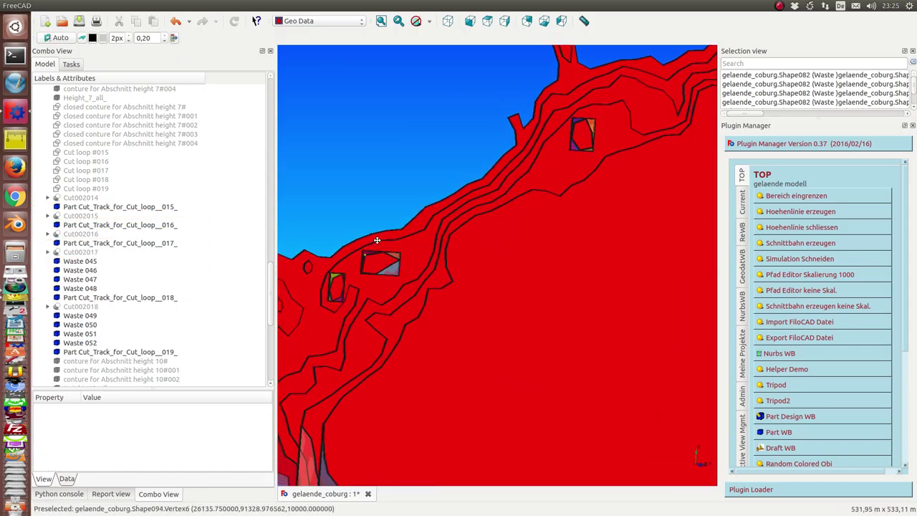
{"action": "middle_click_drag", "start_coordinate": [359, 248], "coordinate": [542, 65]}
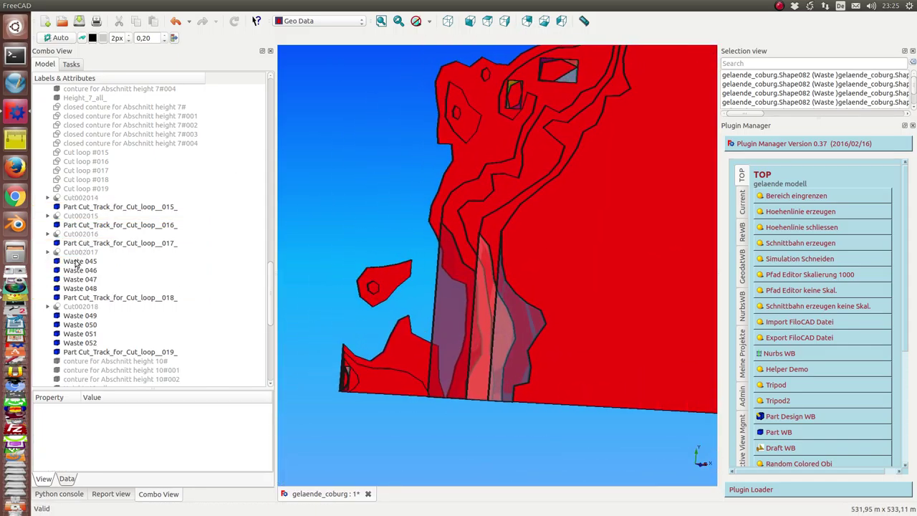
{"action": "left_click", "coordinate": [77, 263]}
{"action": "left_click", "coordinate": [79, 271], "text": "ctrl"}
{"action": "left_click", "coordinate": [81, 279], "text": "ctrl"}
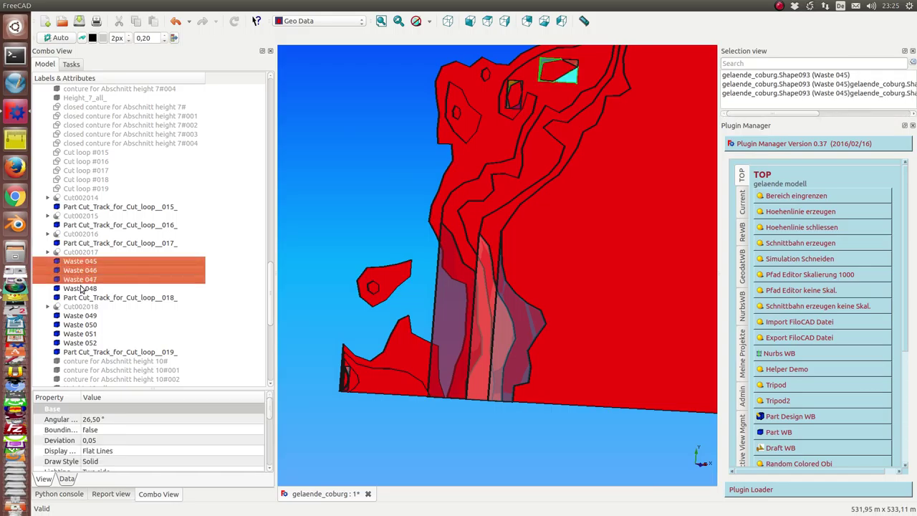
{"action": "left_click", "coordinate": [82, 288], "text": "ctrl"}
{"action": "left_click", "coordinate": [85, 316], "text": "ctrl"}
{"action": "left_click", "coordinate": [86, 325], "text": "ctrl"}
{"action": "left_click", "coordinate": [87, 334], "text": "ctrl"}
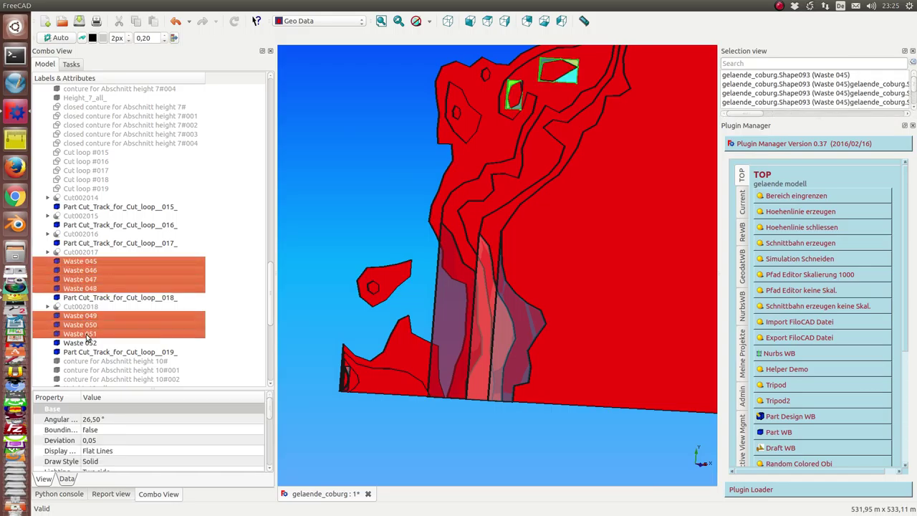
{"action": "left_click", "coordinate": [90, 343], "text": "ctrl"}
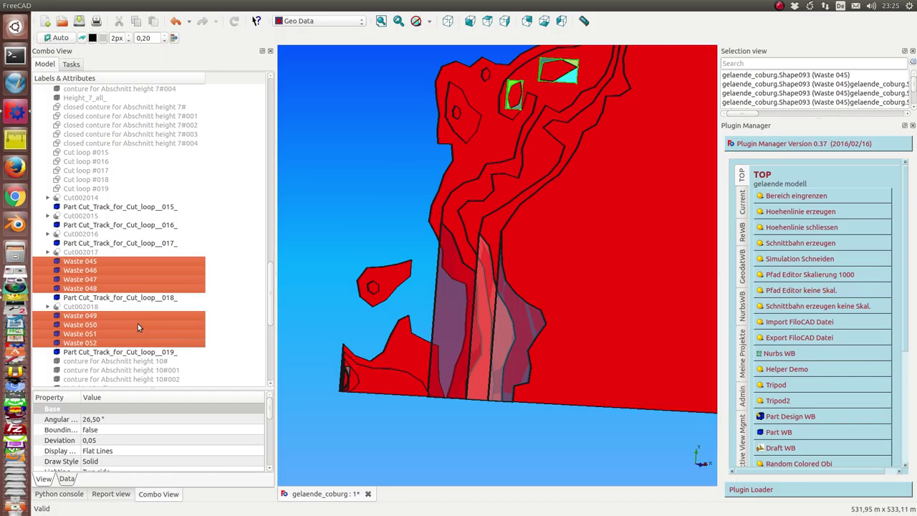
{"action": "key", "text": "Delete"}
Delete Waste 053, 054 and 055
{"action": "scroll", "coordinate": [84, 295], "scroll_direction": "down", "scroll_amount": 1}
{"action": "scroll", "coordinate": [85, 296], "scroll_direction": "down", "scroll_amount": 2}
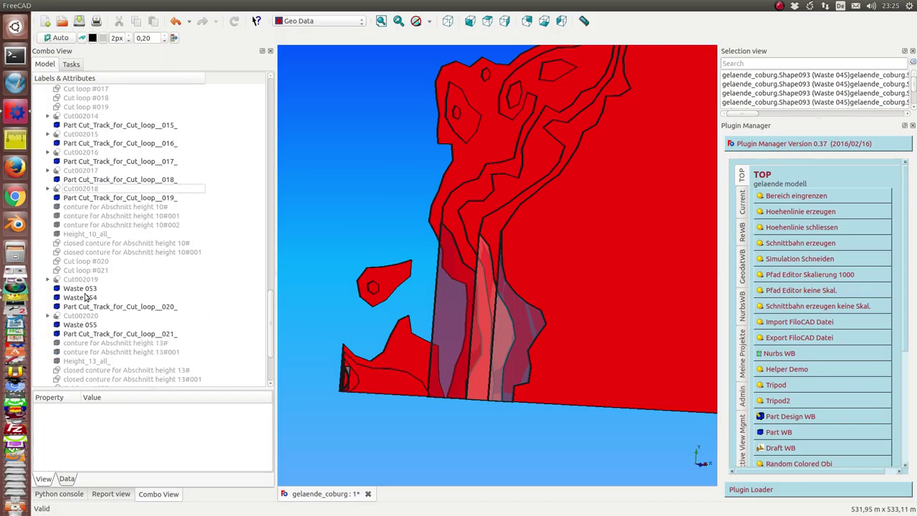
{"action": "left_click", "coordinate": [85, 288]}
{"action": "left_click", "coordinate": [82, 298], "text": "ctrl"}
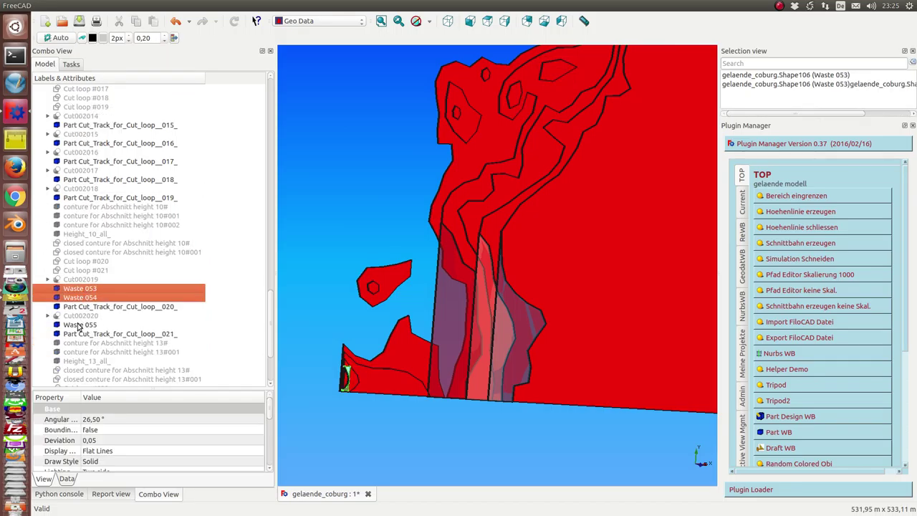
{"action": "left_click", "coordinate": [79, 326], "text": "ctrl"}
{"action": "key", "text": "Delete"}
Delete Waste 057 and 059–062, then pick the Waste 017 face on the terrain
{"action": "scroll", "coordinate": [100, 349], "scroll_direction": "down", "scroll_amount": 3}
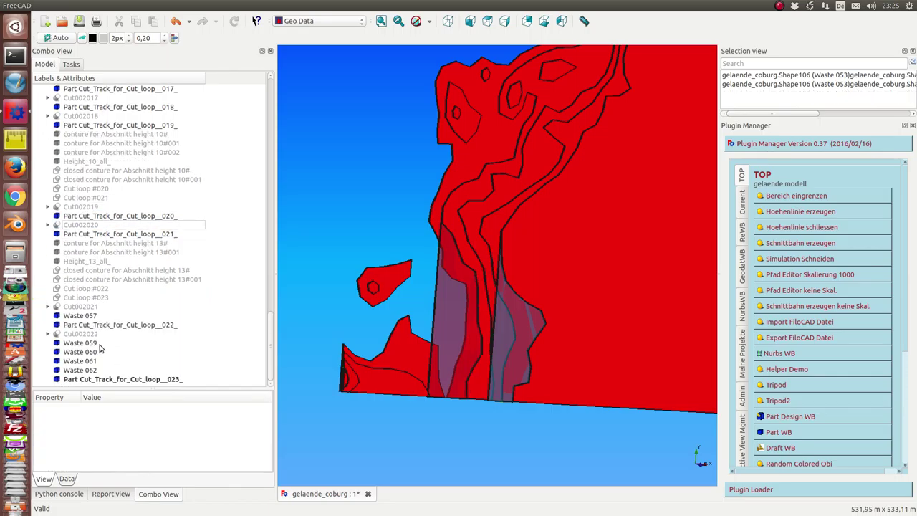
{"action": "left_click", "coordinate": [77, 317]}
{"action": "left_click", "coordinate": [78, 342], "text": "ctrl"}
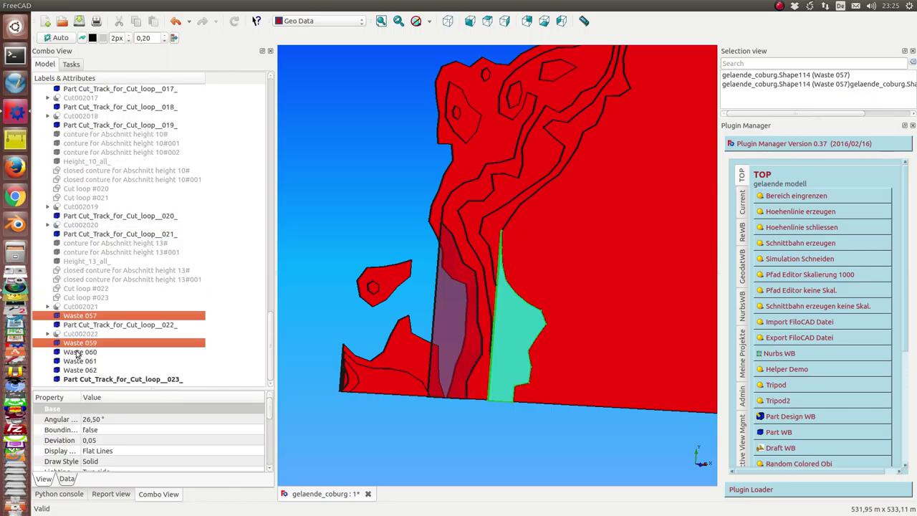
{"action": "left_click", "coordinate": [79, 351], "text": "ctrl"}
{"action": "left_click", "coordinate": [79, 360], "text": "ctrl"}
{"action": "left_click", "coordinate": [82, 369], "text": "ctrl"}
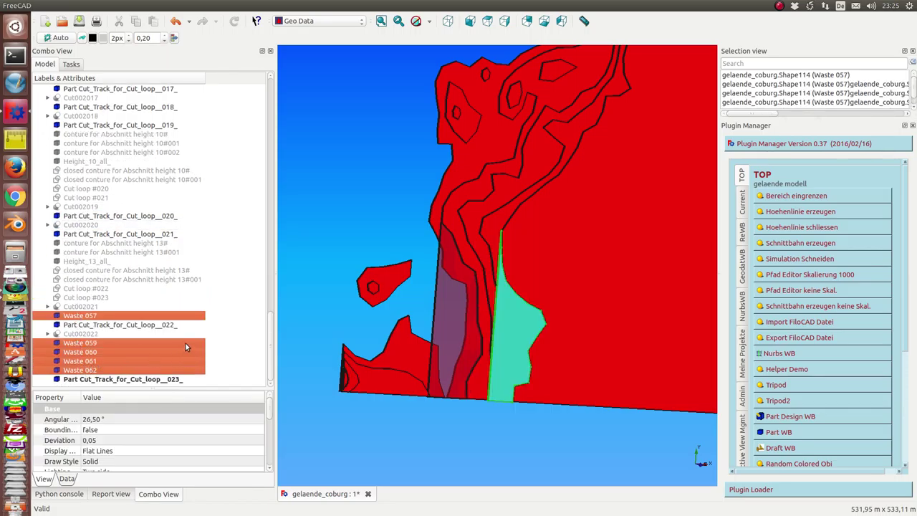
{"action": "key", "text": "Delete"}
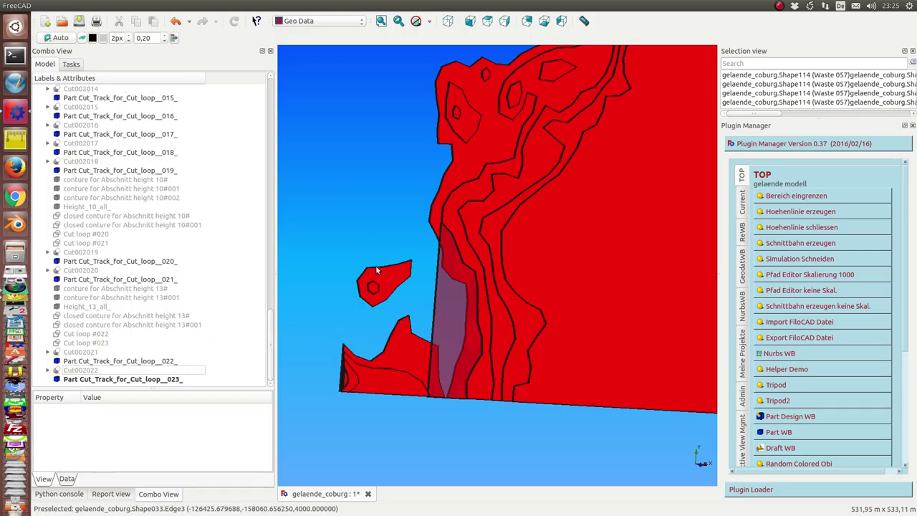
{"action": "left_click", "coordinate": [451, 300]}
Orbit to a tilted terrain view and select the loop 021 cut track face
{"action": "left_click", "coordinate": [332, 182]}
{"action": "mouse_move", "coordinate": [332, 182]}
{"action": "middle_mouse_down"}
{"action": "mouse_move", "coordinate": [382, 334]}
{"action": "mouse_move", "coordinate": [361, 364]}
{"action": "mouse_move", "coordinate": [424, 311]}
{"action": "mouse_move", "coordinate": [473, 321]}
{"action": "mouse_move", "coordinate": [346, 337]}
{"action": "mouse_move", "coordinate": [393, 301]}
{"action": "mouse_move", "coordinate": [430, 337]}
{"action": "mouse_move", "coordinate": [368, 387]}
{"action": "middle_mouse_up"}
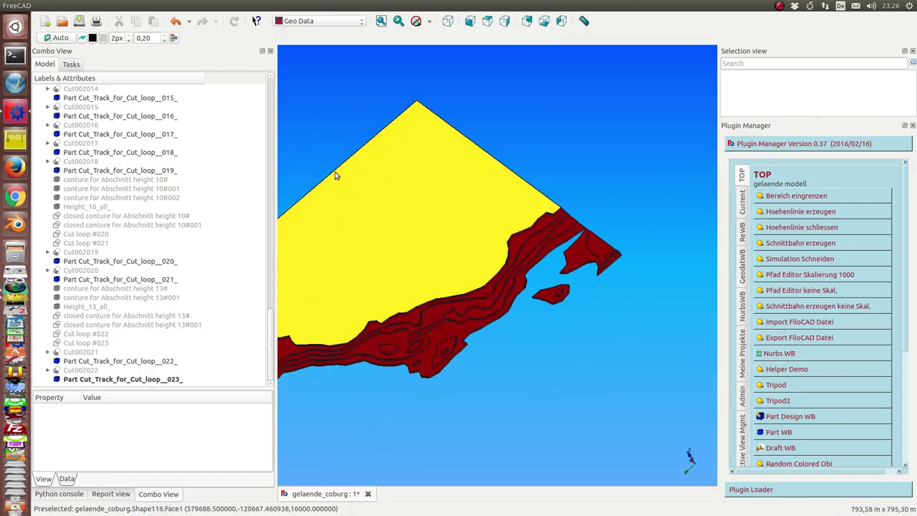
{"action": "mouse_move", "coordinate": [307, 113]}
{"action": "middle_mouse_down"}
{"action": "mouse_move", "coordinate": [437, 76]}
{"action": "mouse_move", "coordinate": [506, 3]}
{"action": "mouse_move", "coordinate": [294, 334]}
{"action": "middle_mouse_up"}
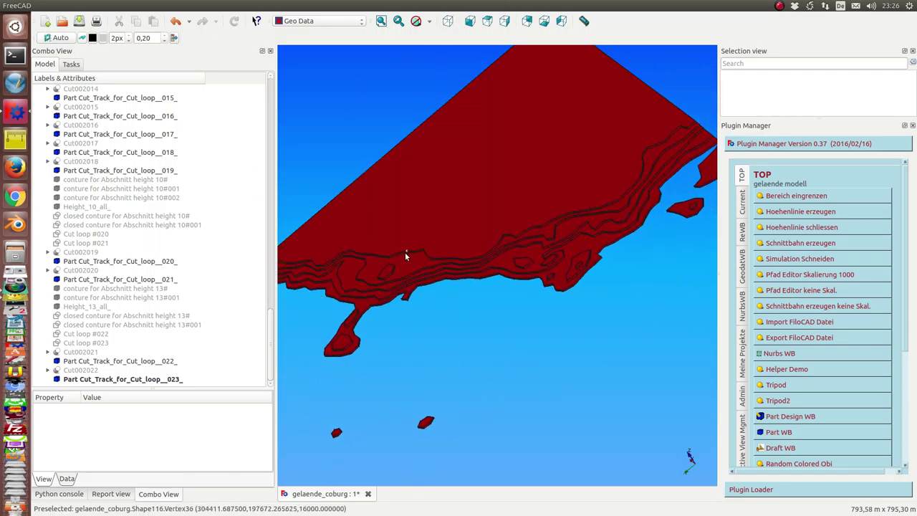
{"action": "left_click", "coordinate": [407, 265]}
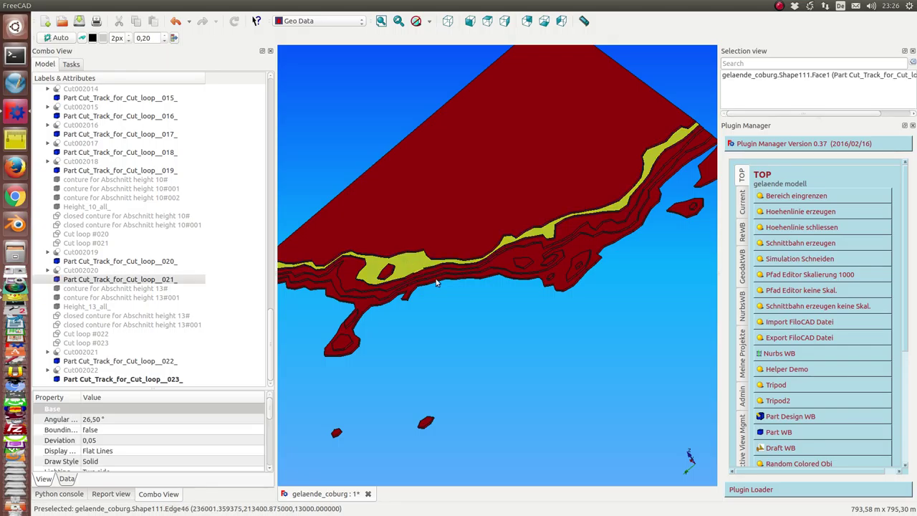
{"action": "scroll", "coordinate": [781, 430], "scroll_direction": "down", "scroll_amount": 3}
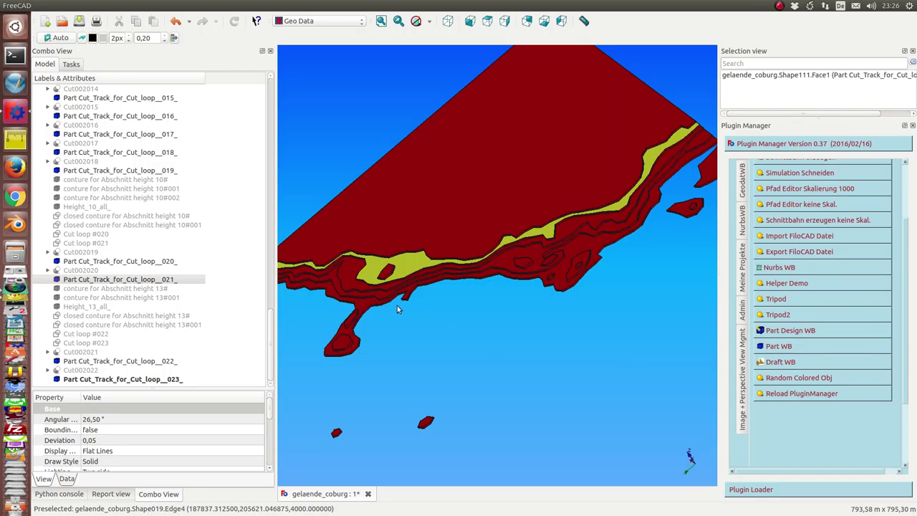
{"action": "left_click", "coordinate": [355, 292]}
{"action": "left_click", "coordinate": [355, 288]}
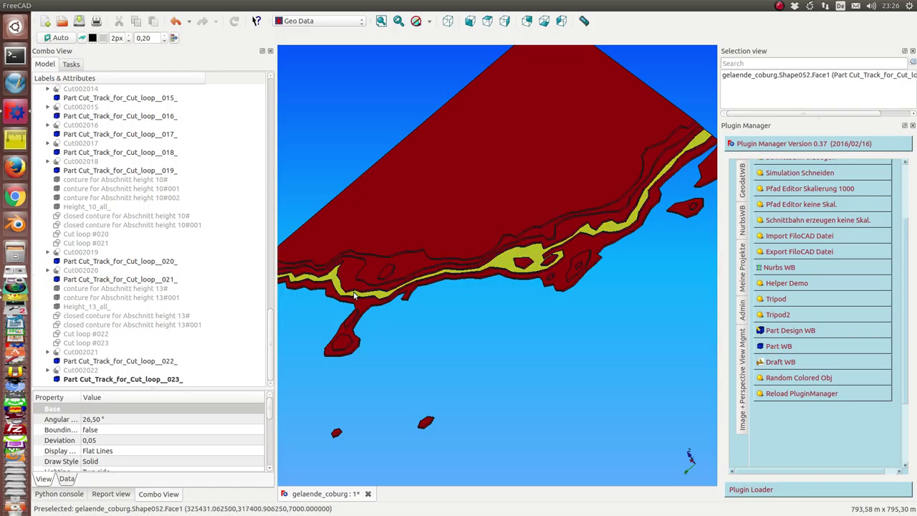
{"action": "left_click", "coordinate": [805, 378]}
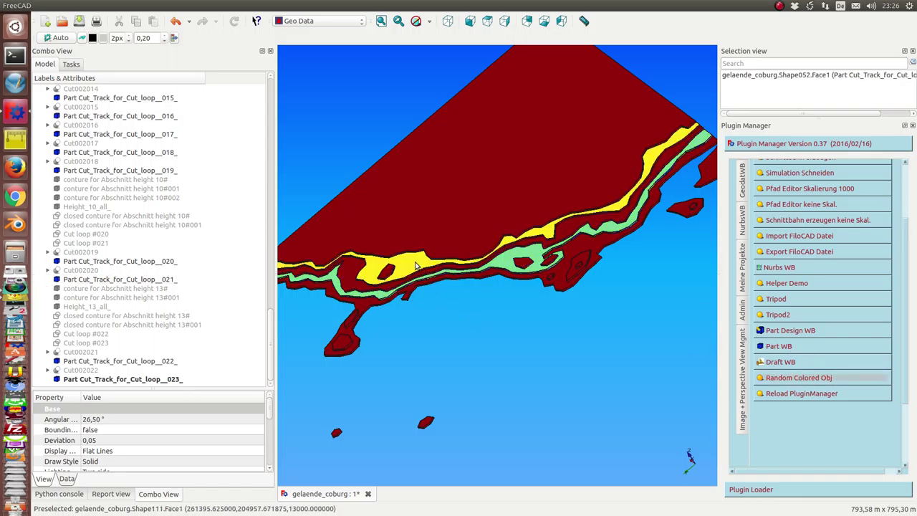
{"action": "left_click", "coordinate": [417, 265]}
{"action": "left_click", "coordinate": [805, 379]}
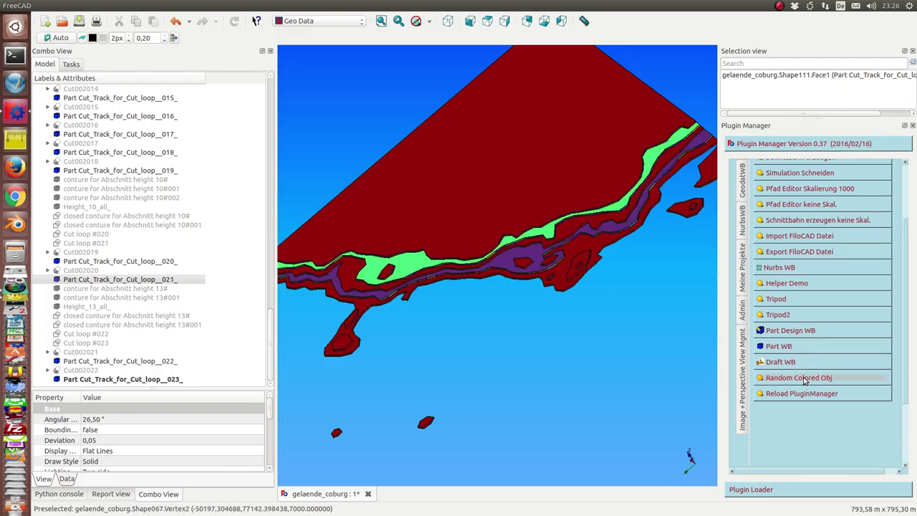
{"action": "left_click", "coordinate": [579, 262]}
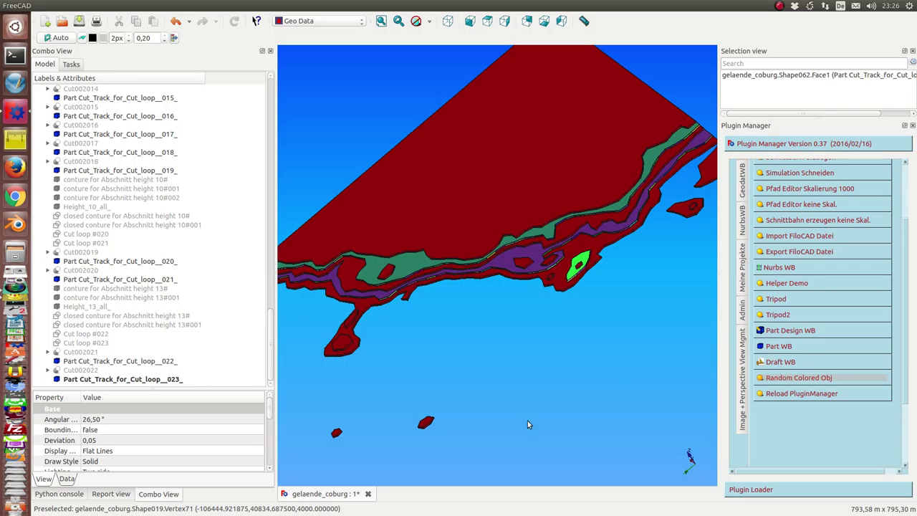
{"action": "middle_click_drag", "start_coordinate": [527, 423], "coordinate": [447, 373]}
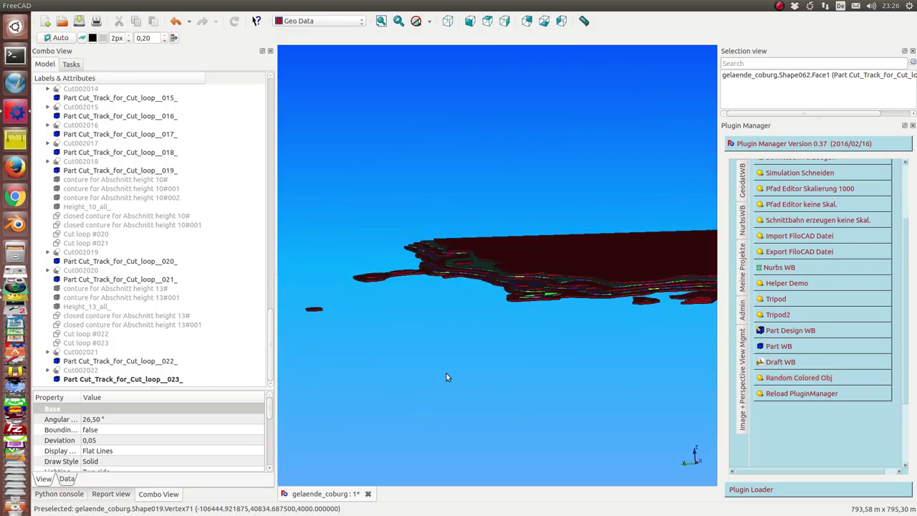
{"action": "key", "text": "1"}
{"action": "scroll", "coordinate": [447, 373], "scroll_direction": "up", "scroll_amount": 5}
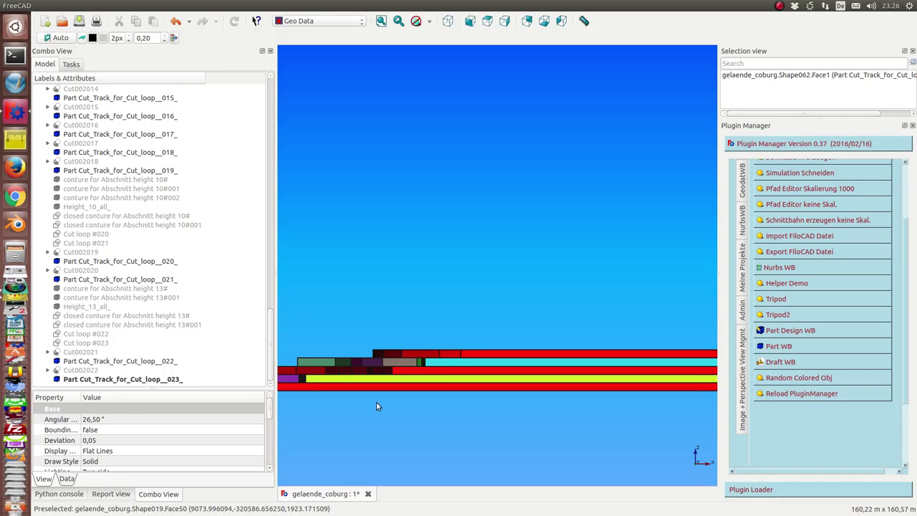
{"action": "scroll", "coordinate": [446, 437], "scroll_direction": "down", "scroll_amount": 1}
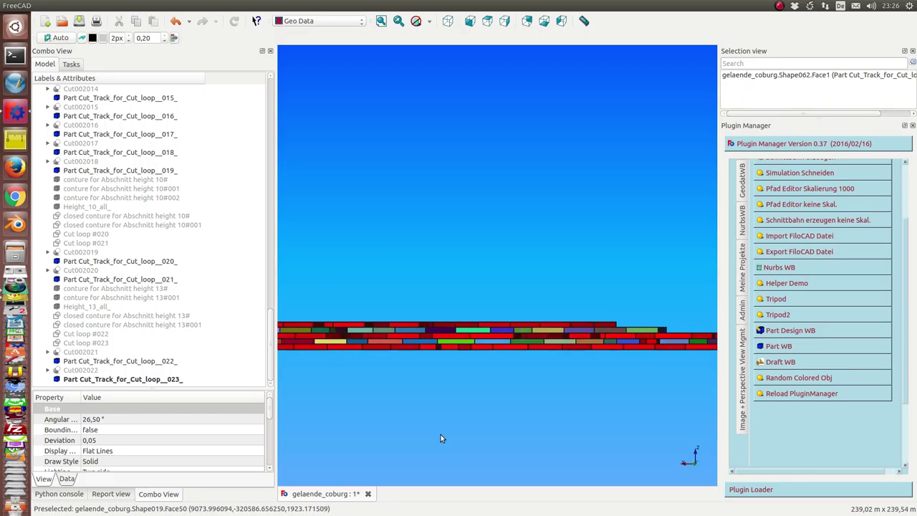
{"action": "middle_click_drag", "start_coordinate": [463, 430], "coordinate": [518, 413]}
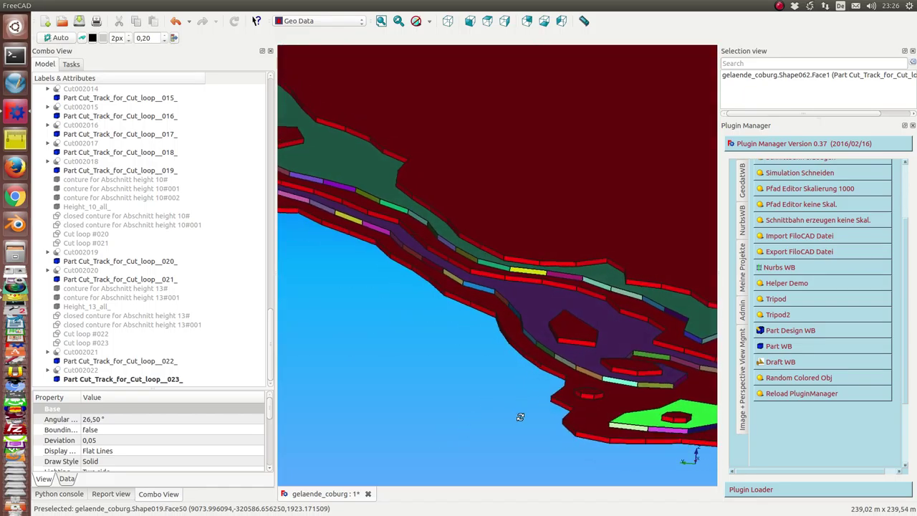
{"action": "scroll", "coordinate": [523, 415], "scroll_direction": "down", "scroll_amount": 3}
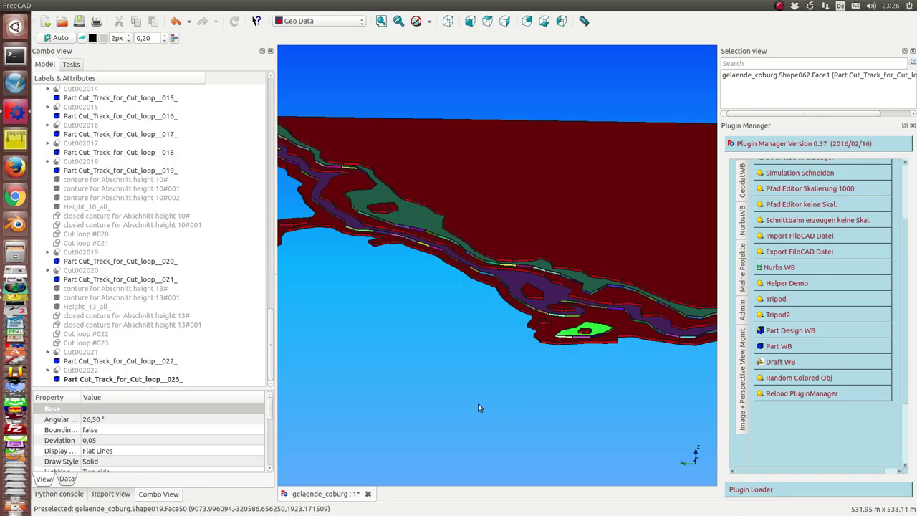
{"action": "middle_click_drag", "start_coordinate": [475, 403], "coordinate": [342, 388]}
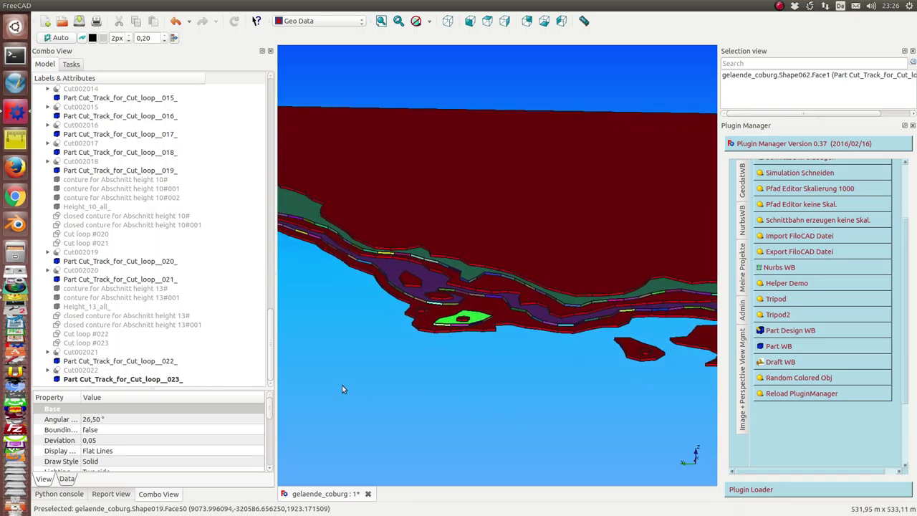
{"action": "scroll", "coordinate": [131, 140], "scroll_direction": "up", "scroll_amount": 2}
{"action": "scroll", "coordinate": [131, 140], "scroll_direction": "up", "scroll_amount": 3}
Hide the Abschnitt section surface to reveal the green terrain
{"action": "scroll", "coordinate": [131, 144], "scroll_direction": "up", "scroll_amount": 2}
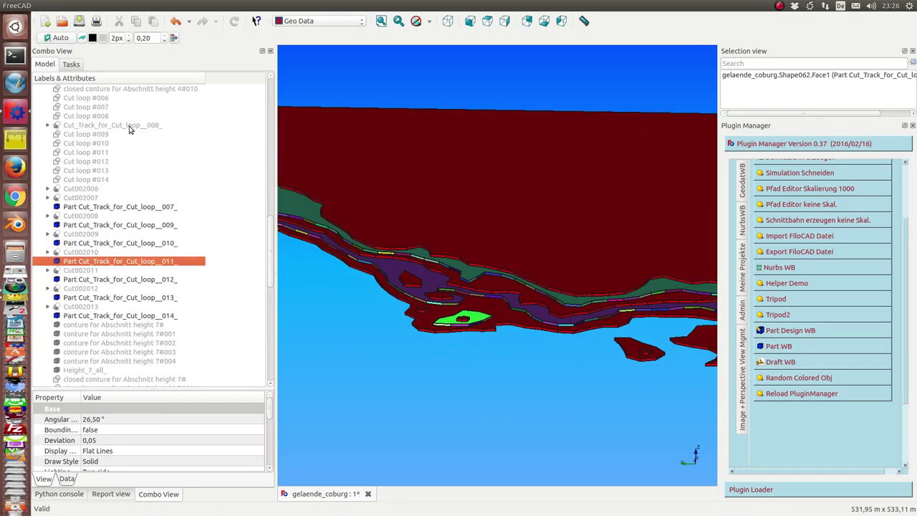
{"action": "scroll", "coordinate": [131, 150], "scroll_direction": "up", "scroll_amount": 2}
{"action": "scroll", "coordinate": [129, 156], "scroll_direction": "up", "scroll_amount": 8}
{"action": "scroll", "coordinate": [127, 157], "scroll_direction": "up", "scroll_amount": 8}
{"action": "scroll", "coordinate": [127, 156], "scroll_direction": "up", "scroll_amount": 10}
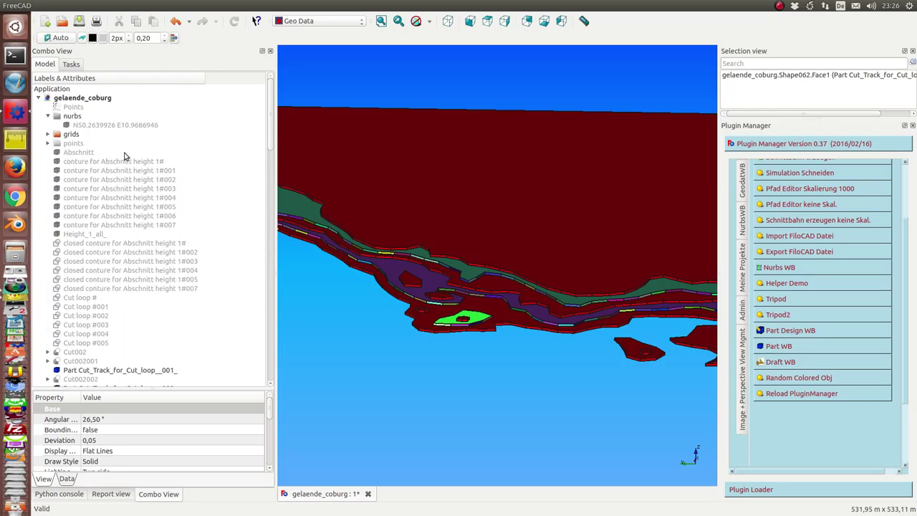
{"action": "left_click", "coordinate": [78, 153]}
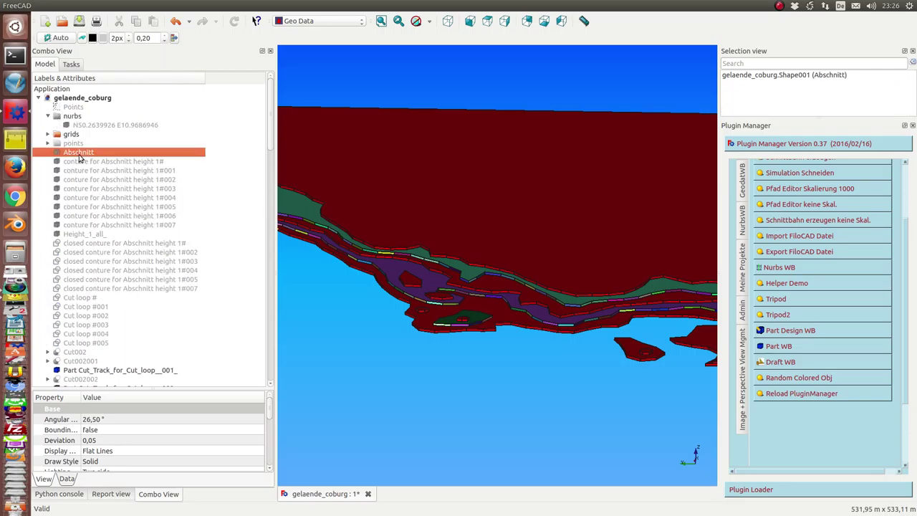
{"action": "key", "text": "space"}
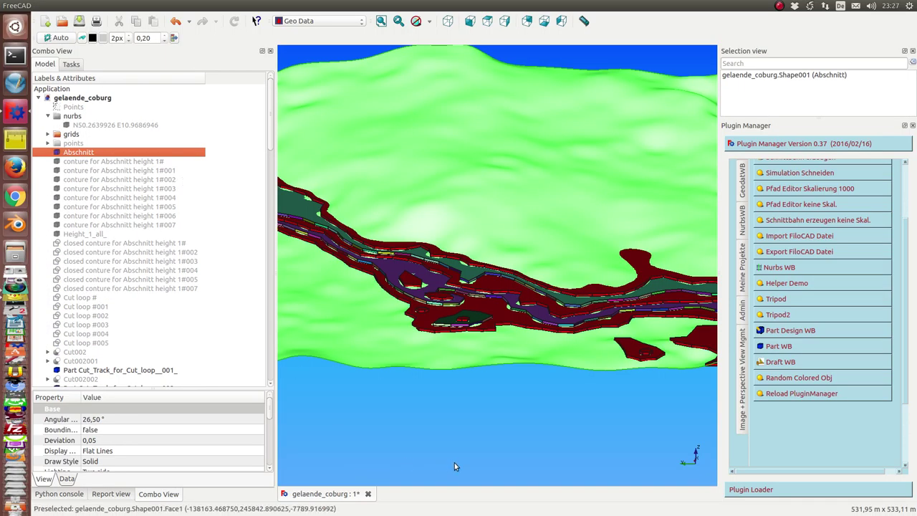
Orbit and zoom around the terrain to inspect the coloured cut tracks from several angles
{"action": "middle_click_drag", "start_coordinate": [443, 466], "coordinate": [437, 482]}
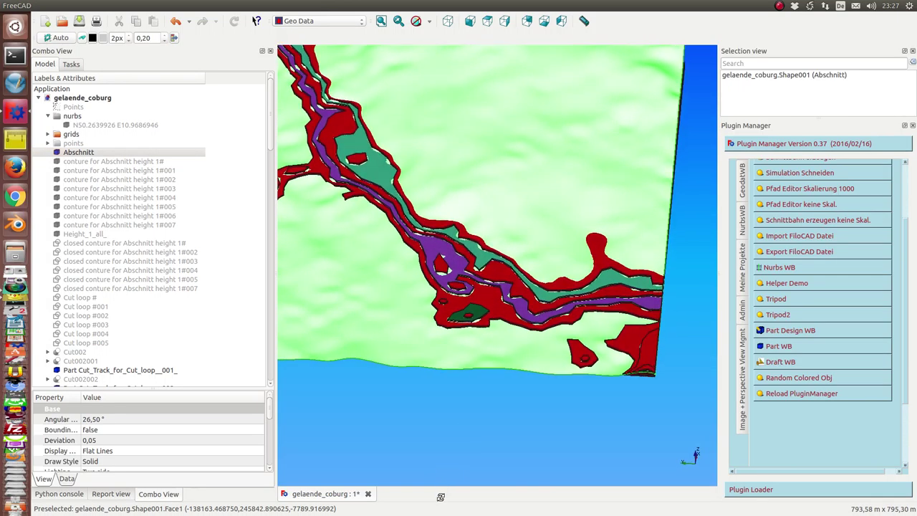
{"action": "scroll", "coordinate": [396, 290], "scroll_direction": "up", "scroll_amount": 5}
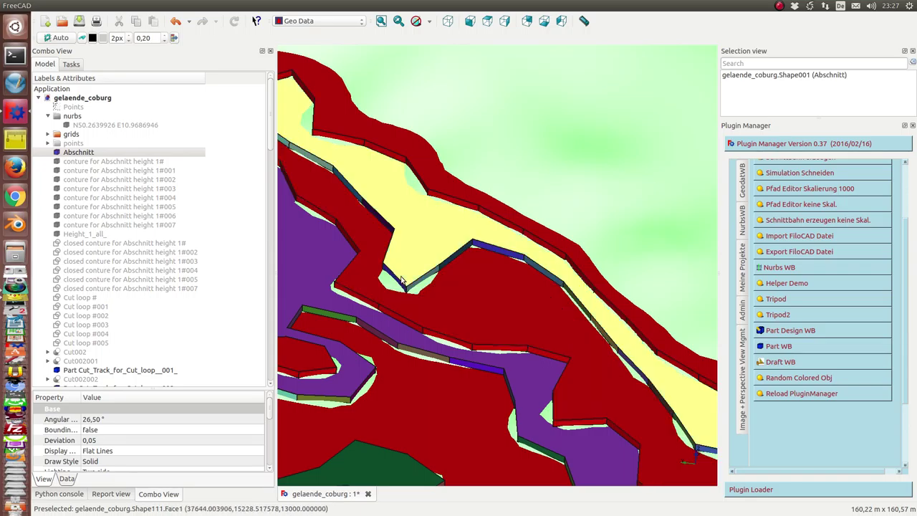
{"action": "scroll", "coordinate": [425, 248], "scroll_direction": "down", "scroll_amount": 5}
{"action": "scroll", "coordinate": [421, 390], "scroll_direction": "down", "scroll_amount": 5}
{"action": "mouse_move", "coordinate": [420, 391]}
{"action": "middle_mouse_down"}
{"action": "mouse_move", "coordinate": [517, 418]}
{"action": "mouse_move", "coordinate": [488, 387]}
{"action": "middle_mouse_up"}
{"action": "scroll", "coordinate": [632, 389], "scroll_direction": "up", "scroll_amount": 5}
{"action": "scroll", "coordinate": [664, 392], "scroll_direction": "up", "scroll_amount": 3}
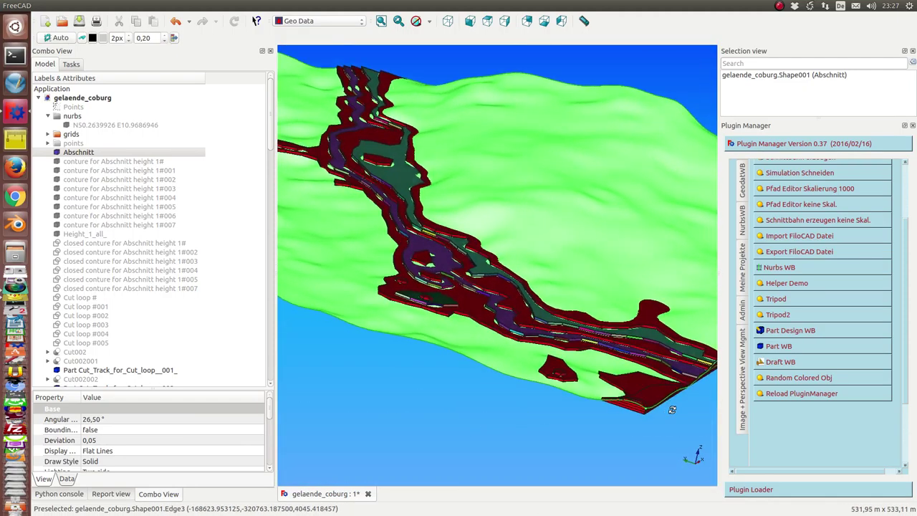
{"action": "mouse_move", "coordinate": [300, 350]}
{"action": "middle_mouse_down"}
{"action": "mouse_move", "coordinate": [317, 424]}
{"action": "mouse_move", "coordinate": [417, 372]}
{"action": "middle_mouse_up"}
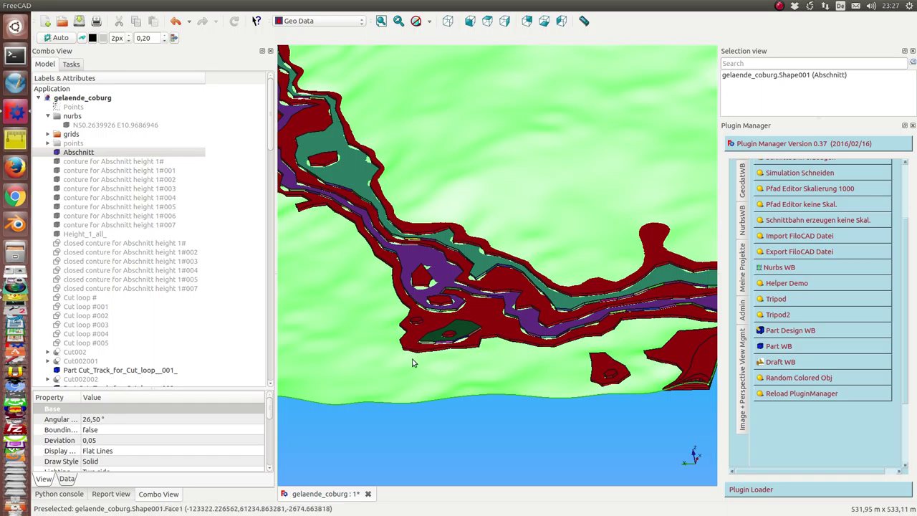
{"action": "middle_click_drag", "start_coordinate": [474, 428], "coordinate": [559, 439]}
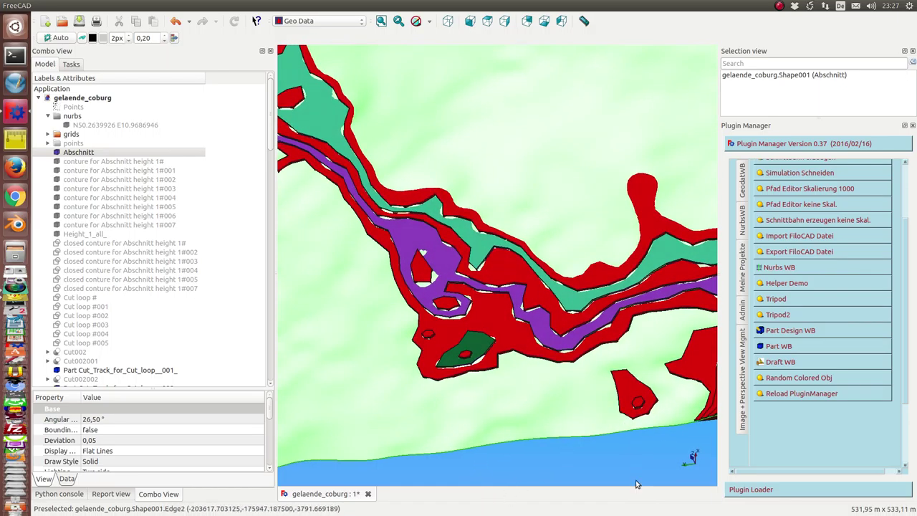
{"action": "mouse_move", "coordinate": [629, 471]}
{"action": "middle_mouse_down"}
{"action": "mouse_move", "coordinate": [689, 406]}
{"action": "mouse_move", "coordinate": [582, 377]}
{"action": "mouse_move", "coordinate": [604, 400]}
{"action": "mouse_move", "coordinate": [603, 360]}
{"action": "middle_mouse_up"}
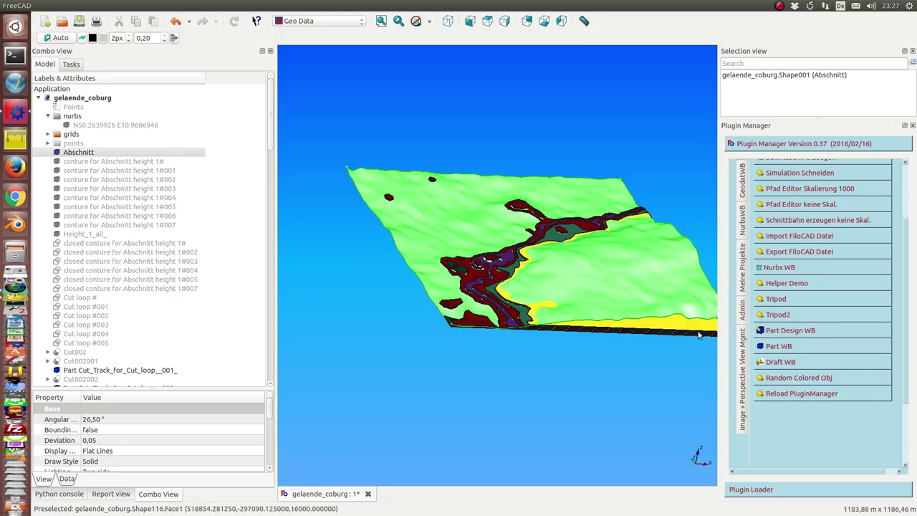
{"action": "mouse_move", "coordinate": [642, 243]}
{"action": "middle_mouse_down"}
{"action": "mouse_move", "coordinate": [580, 328]}
{"action": "mouse_move", "coordinate": [672, 306]}
{"action": "middle_mouse_up"}
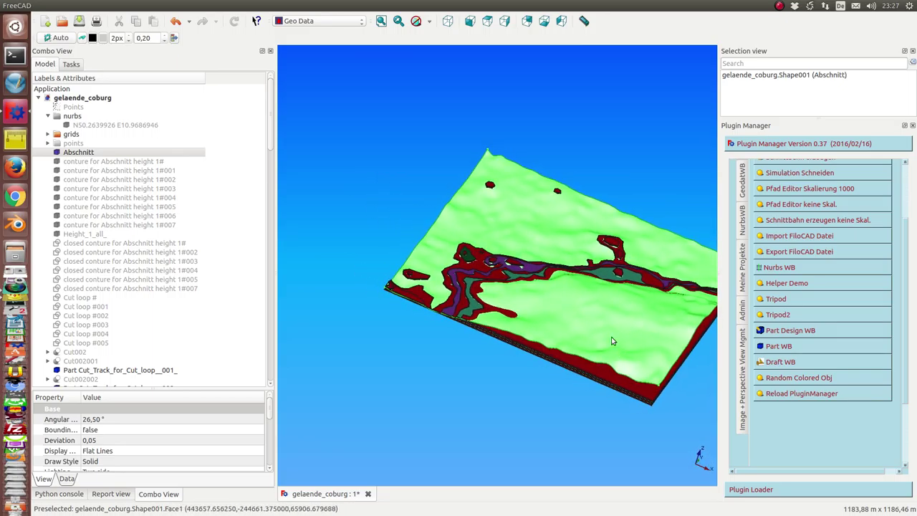
Orbit to a low side view and select 'closed conture for Abschnitt height 7#003' in the tree
{"action": "mouse_move", "coordinate": [684, 409]}
{"action": "middle_mouse_down"}
{"action": "mouse_move", "coordinate": [651, 379]}
{"action": "mouse_move", "coordinate": [649, 352]}
{"action": "mouse_move", "coordinate": [524, 359]}
{"action": "mouse_move", "coordinate": [475, 375]}
{"action": "mouse_move", "coordinate": [409, 358]}
{"action": "middle_mouse_up"}
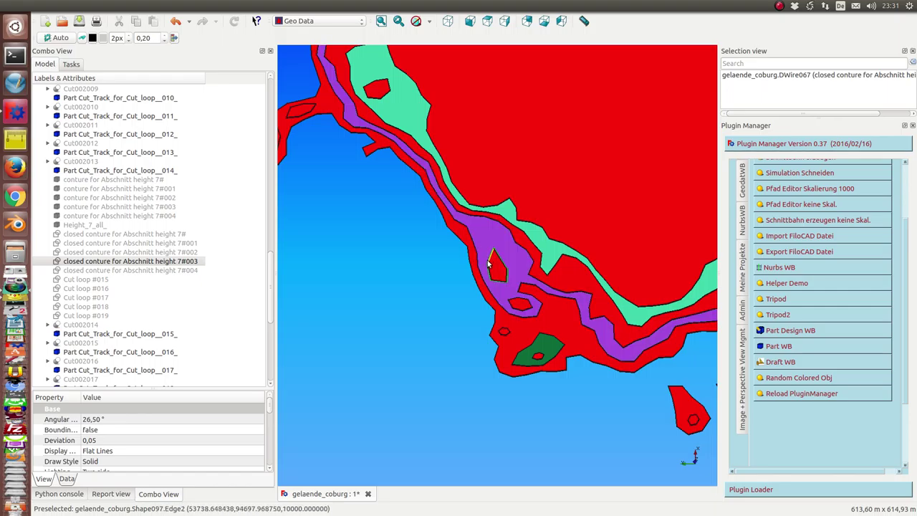
{"action": "left_click", "coordinate": [98, 262]}
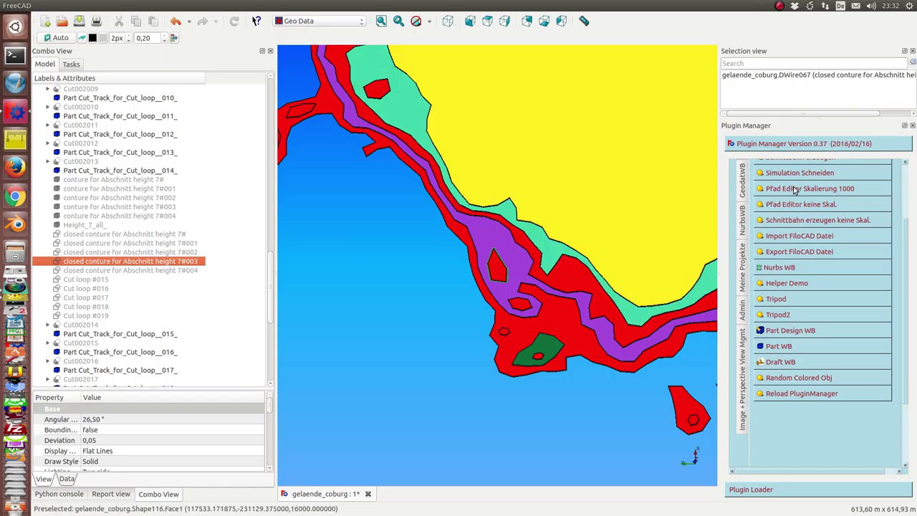
Open the Pfad Editor Skalierung 1000 point editor for contour 7#003 and move it aside
{"action": "left_click", "coordinate": [794, 190]}
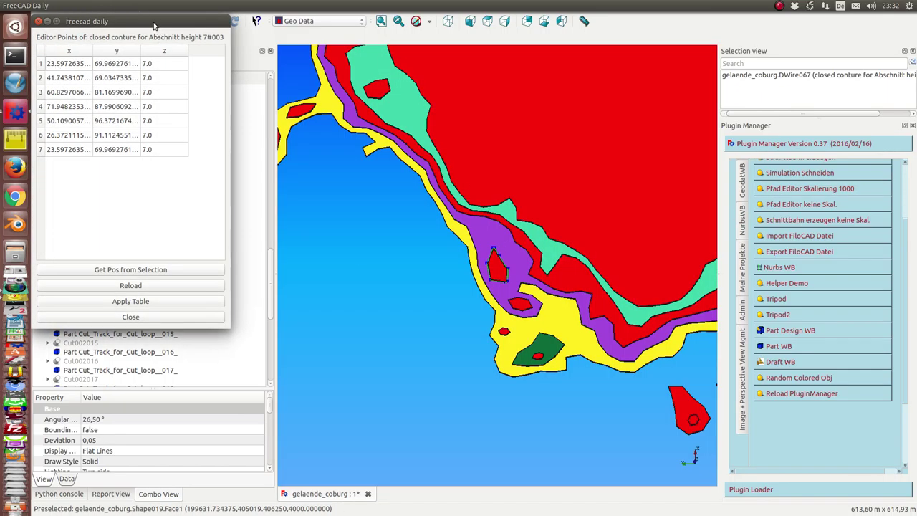
{"action": "left_click_drag", "start_coordinate": [153, 26], "coordinate": [460, 130]}
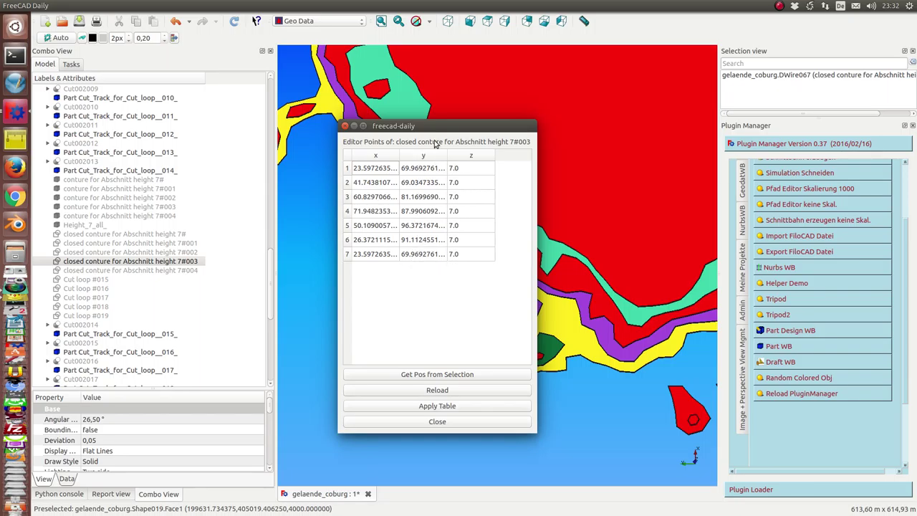
{"action": "left_click_drag", "start_coordinate": [434, 126], "coordinate": [197, 164]}
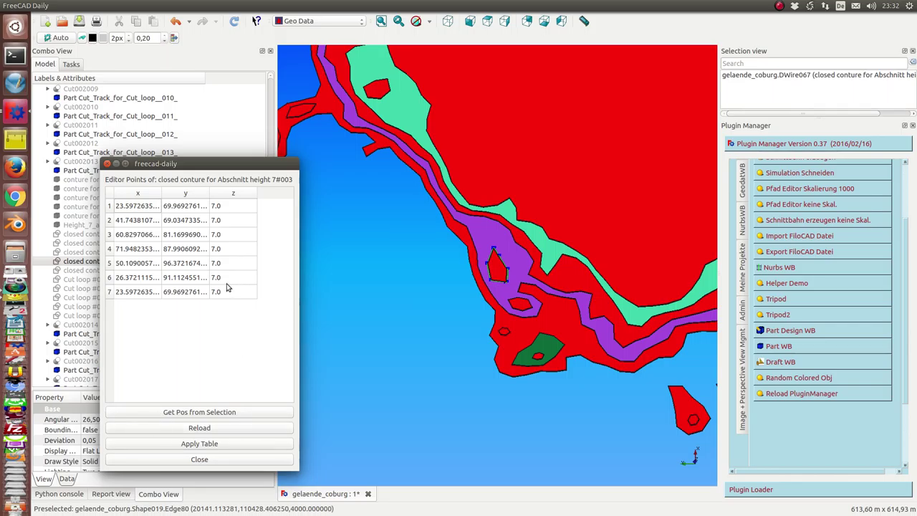
Set point 1's x coordinate to 25, apply the table, and close the editor
{"action": "left_click", "coordinate": [125, 208]}
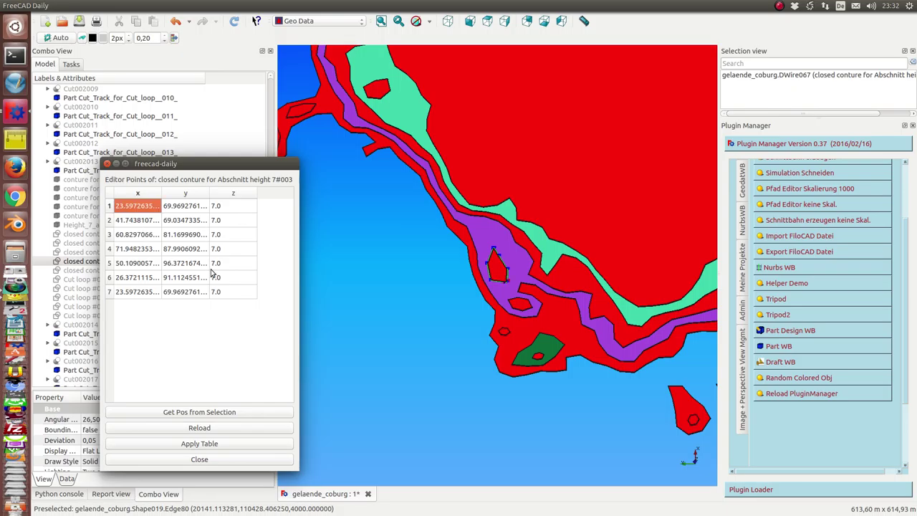
{"action": "scroll", "coordinate": [508, 293], "scroll_direction": "up", "scroll_amount": 5}
{"action": "scroll", "coordinate": [506, 295], "scroll_direction": "up", "scroll_amount": 5}
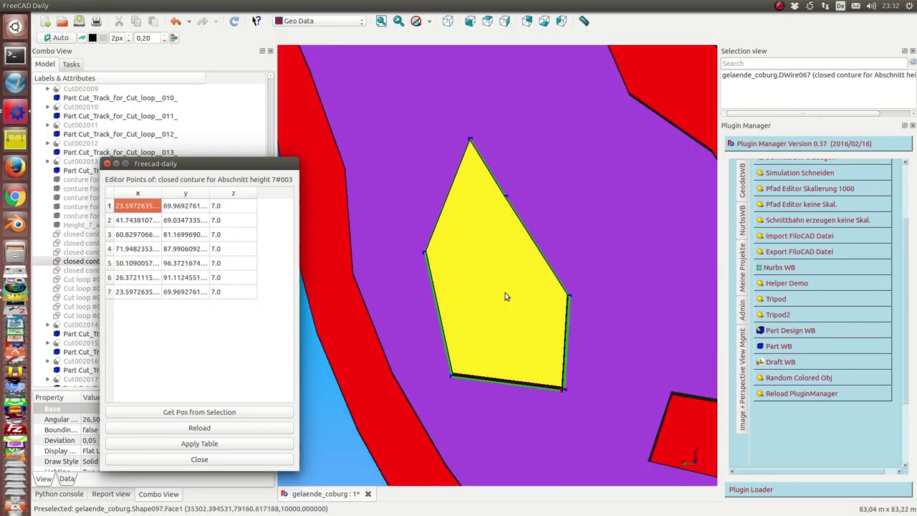
{"action": "scroll", "coordinate": [506, 296], "scroll_direction": "up", "scroll_amount": 2}
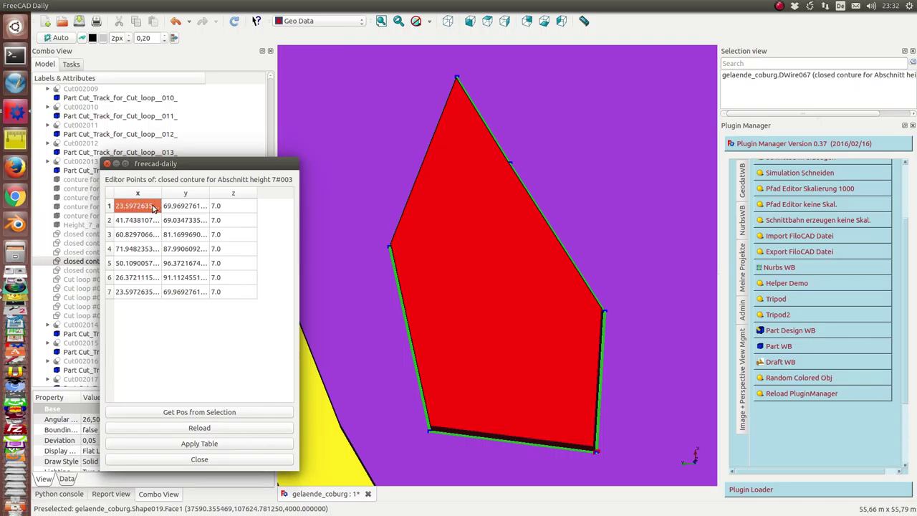
{"action": "type", "text": "25"}
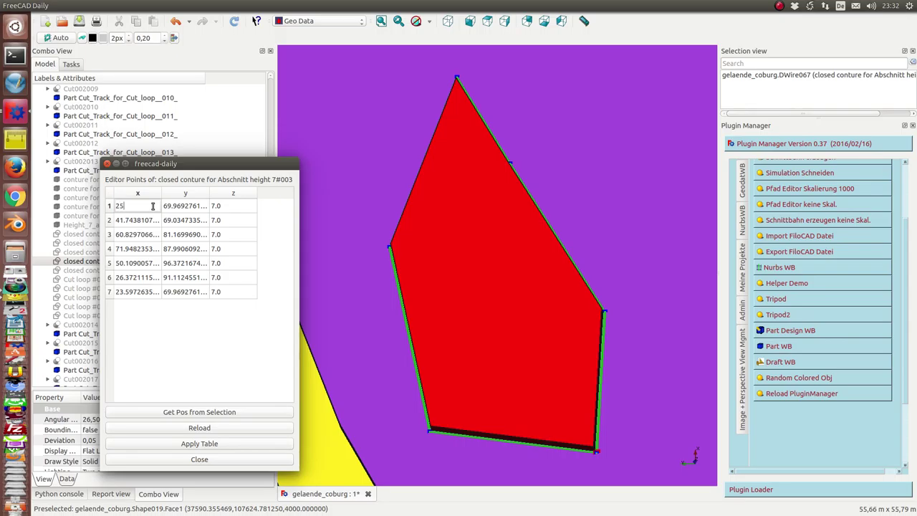
{"action": "key", "text": "Return"}
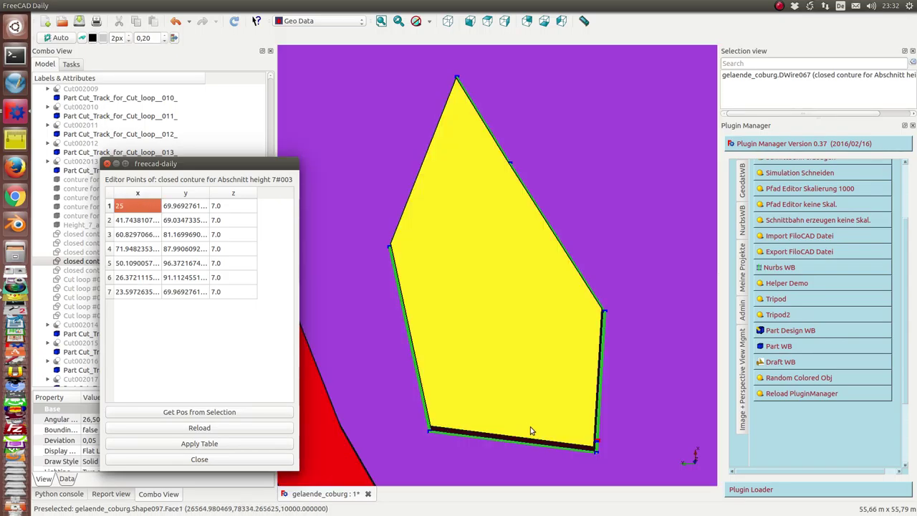
{"action": "left_click", "coordinate": [182, 444]}
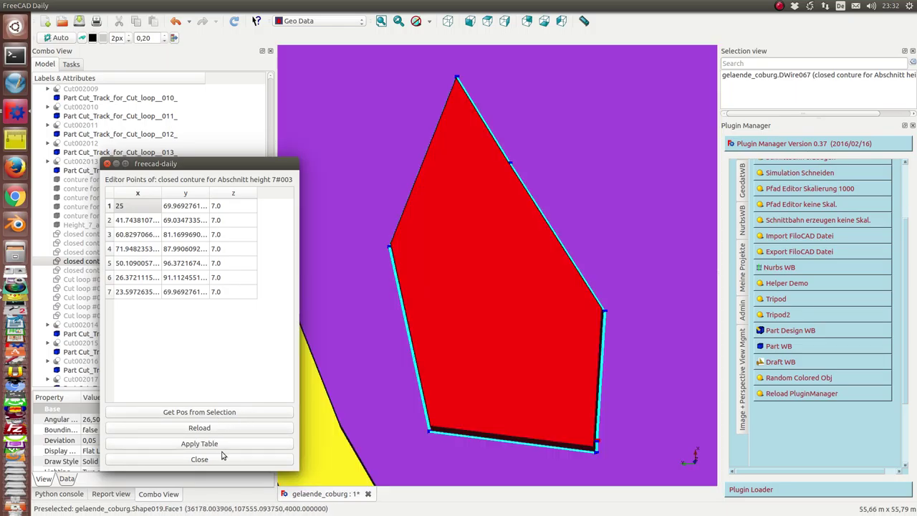
{"action": "left_click", "coordinate": [199, 459]}
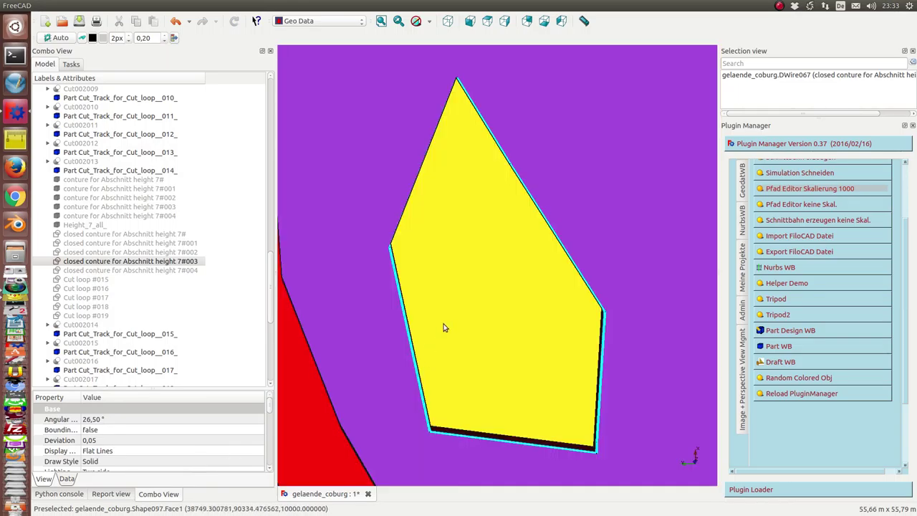
{"action": "scroll", "coordinate": [444, 327], "scroll_direction": "down", "scroll_amount": 5}
{"action": "mouse_move", "coordinate": [359, 306]}
{"action": "middle_mouse_down"}
{"action": "mouse_move", "coordinate": [446, 307]}
{"action": "mouse_move", "coordinate": [323, 334]}
{"action": "mouse_move", "coordinate": [370, 343]}
{"action": "mouse_move", "coordinate": [393, 336]}
{"action": "middle_mouse_up"}
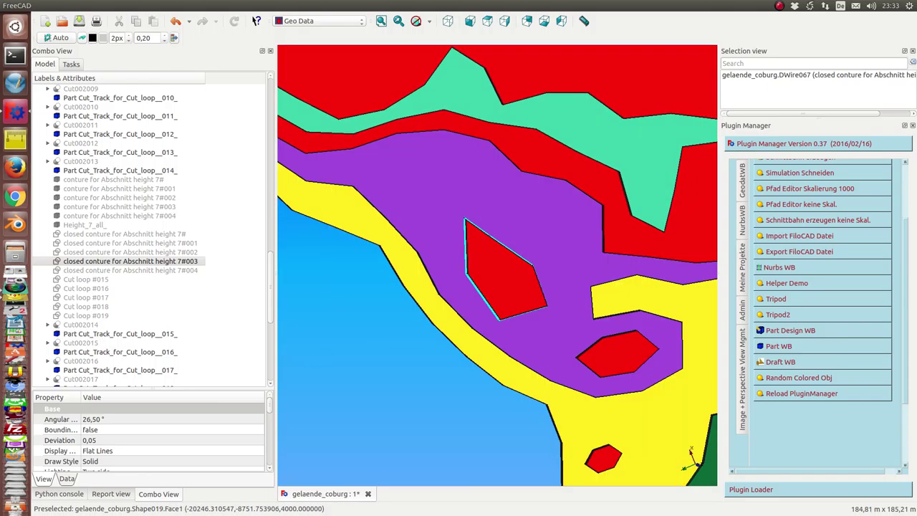